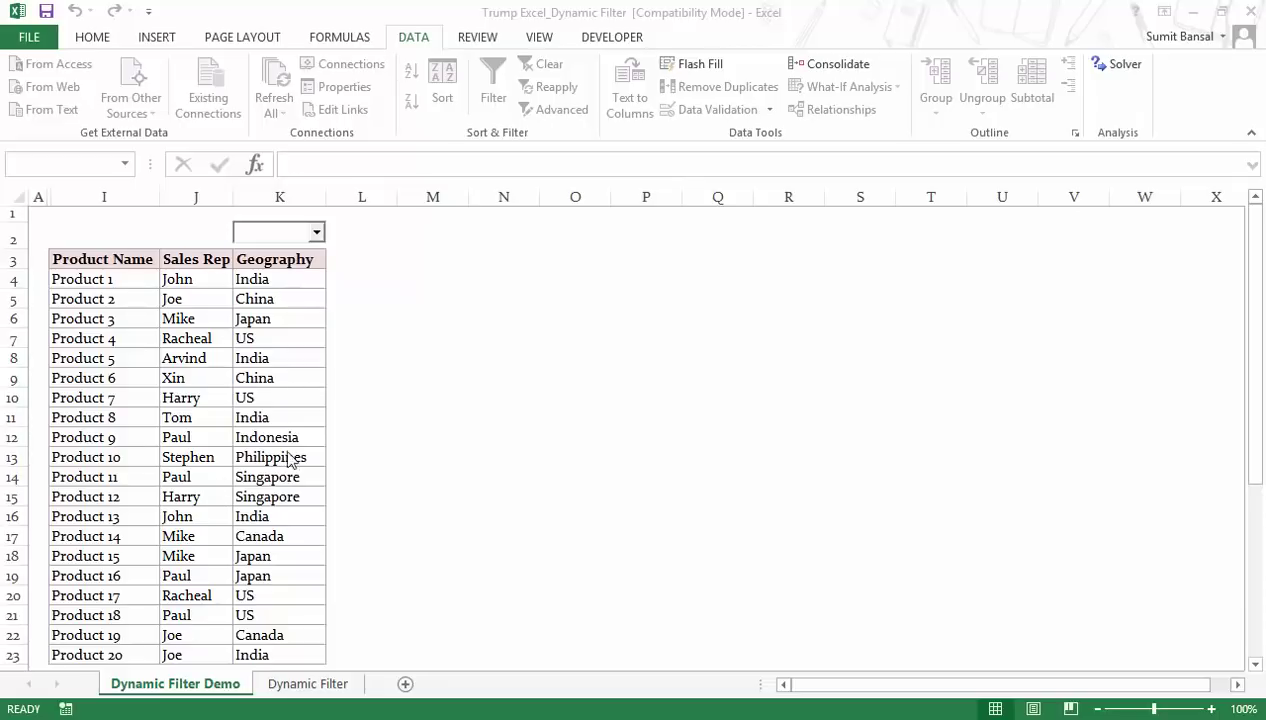
- Filter the demo table by India and by Singapore with the list above Geography, and clear the filter
left_click(316, 234)
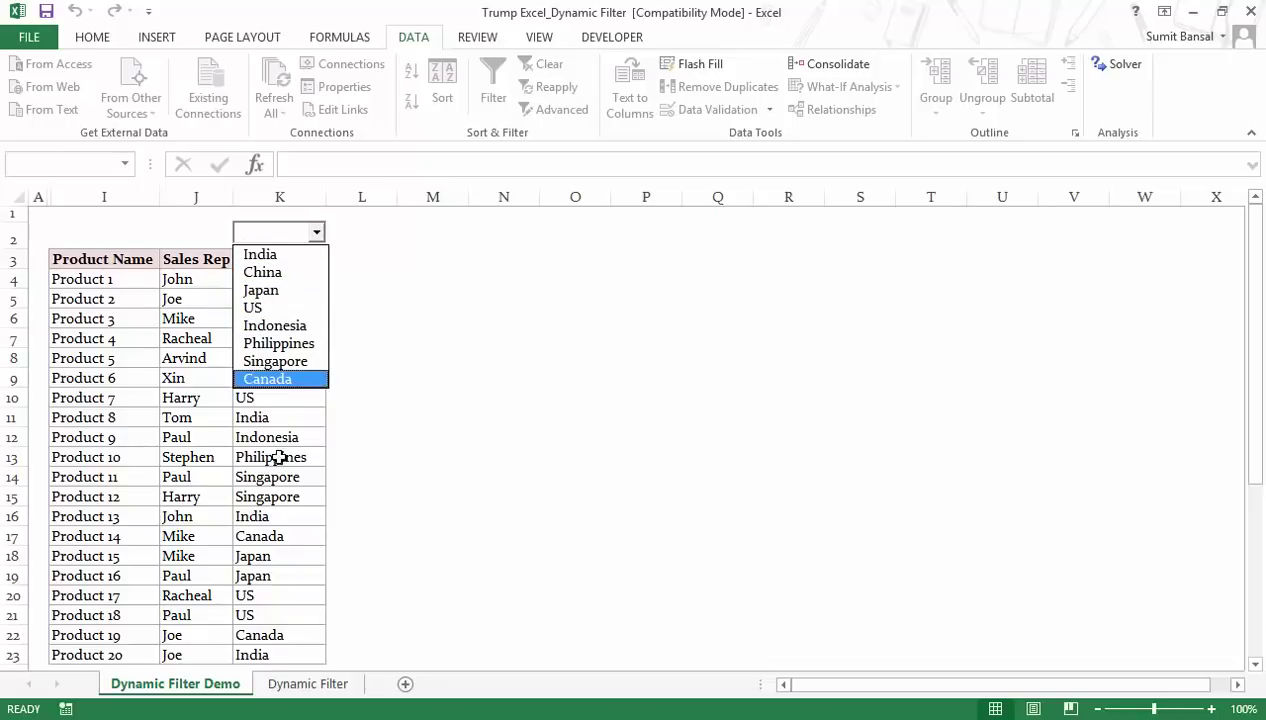
left_click(281, 258)
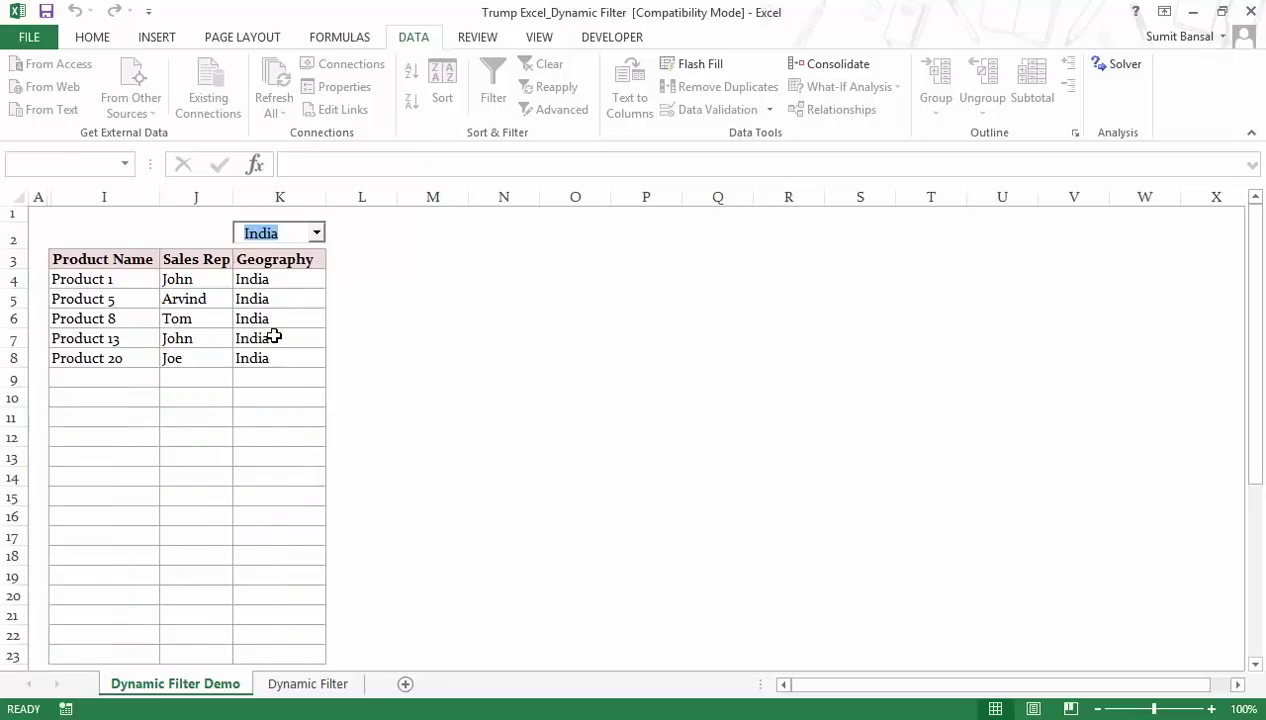
left_click(316, 232)
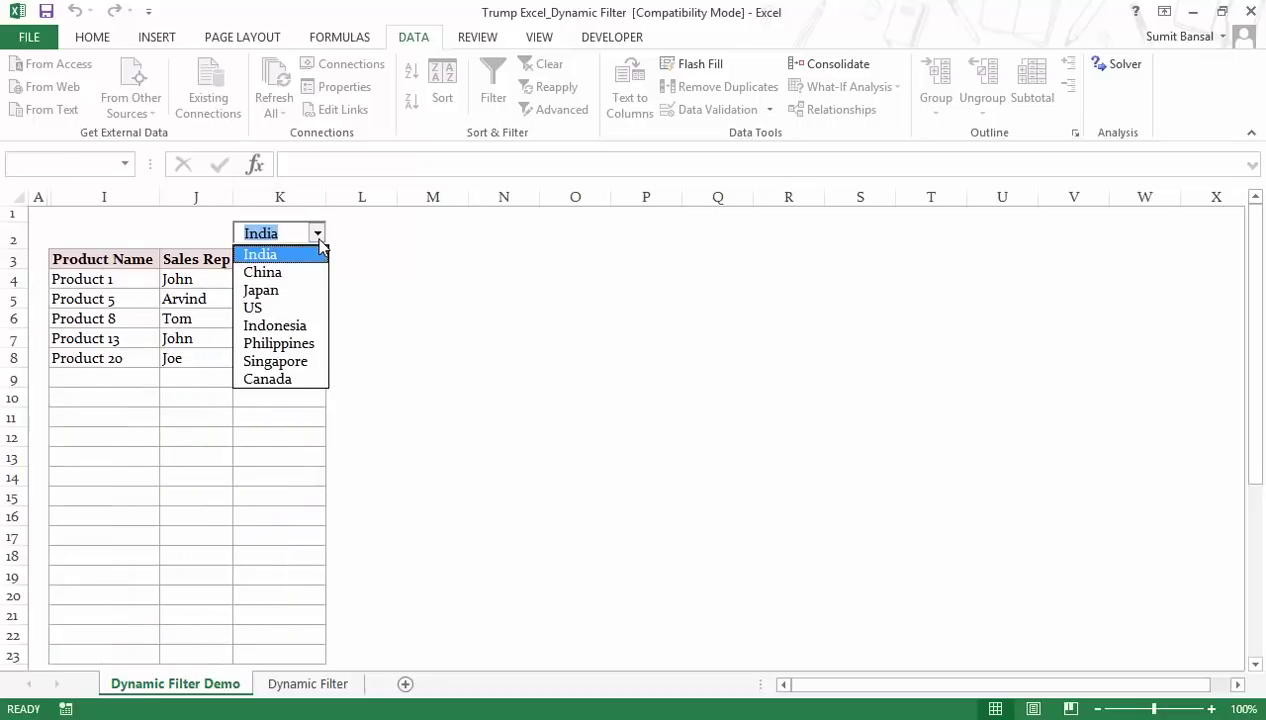
left_click(295, 361)
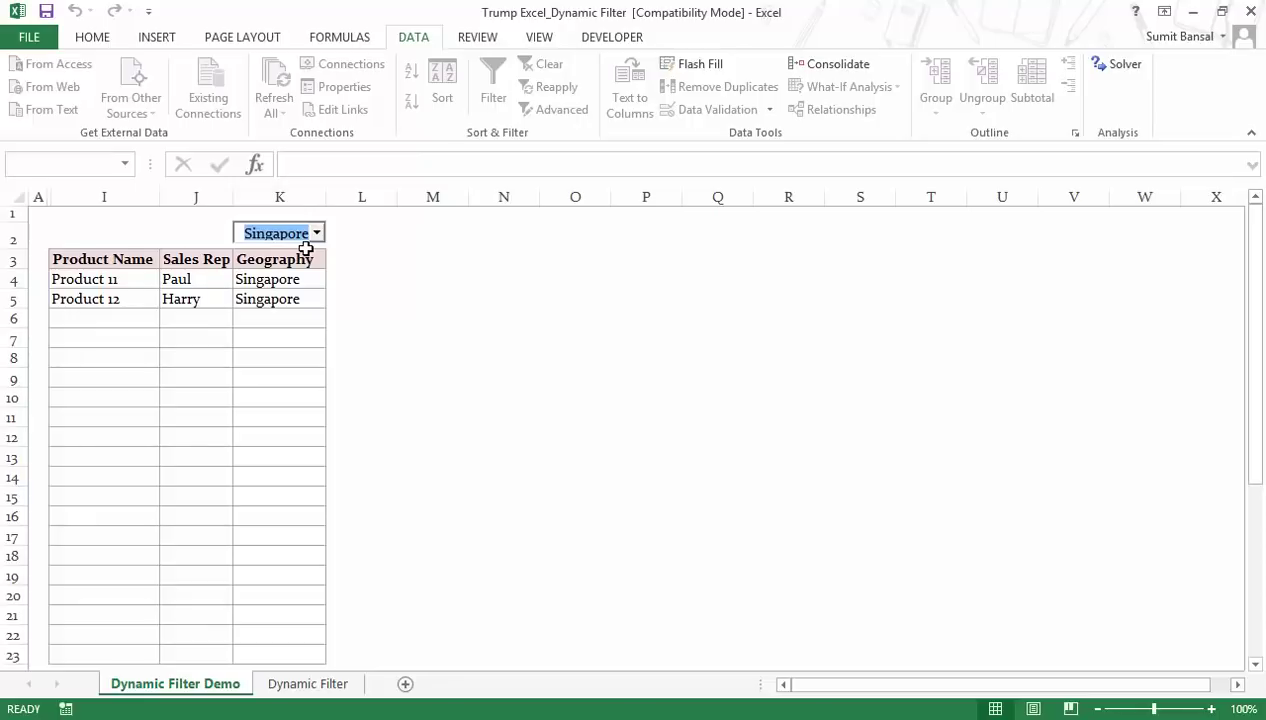
key("BackSpace")
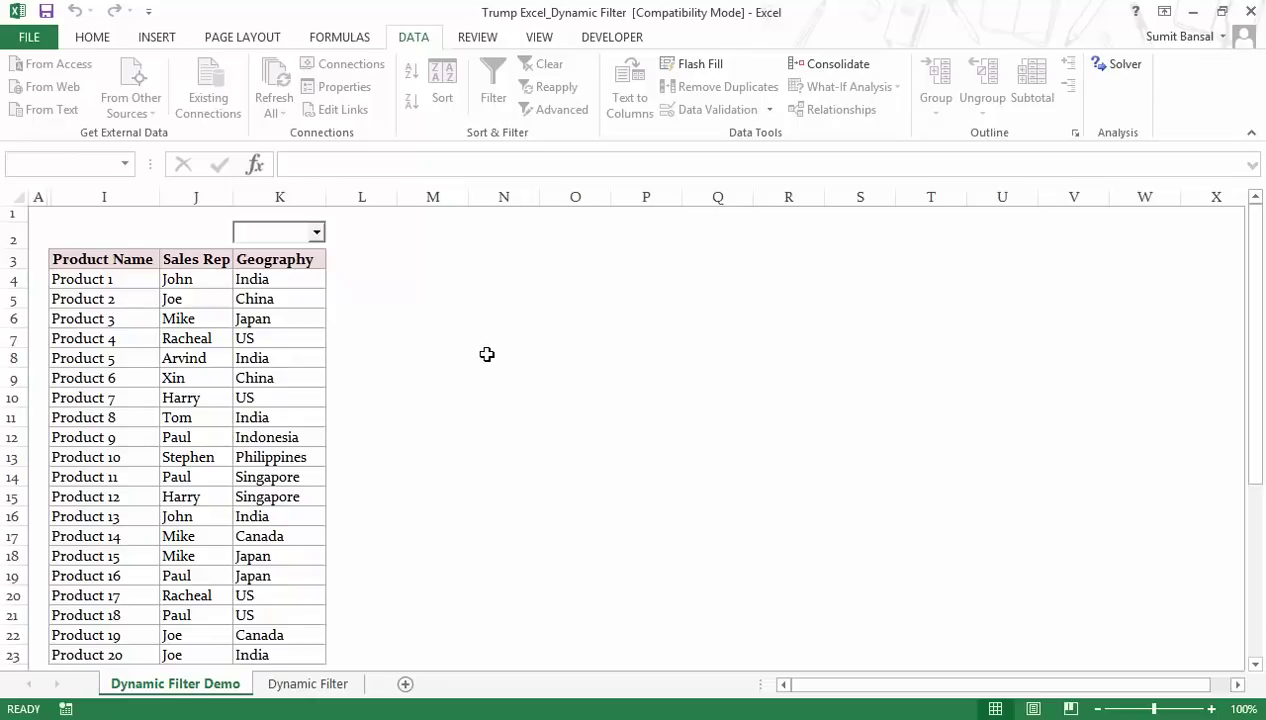
- Try the demo table's filter with the entries US, I and A, clearing it after each one
type("US")
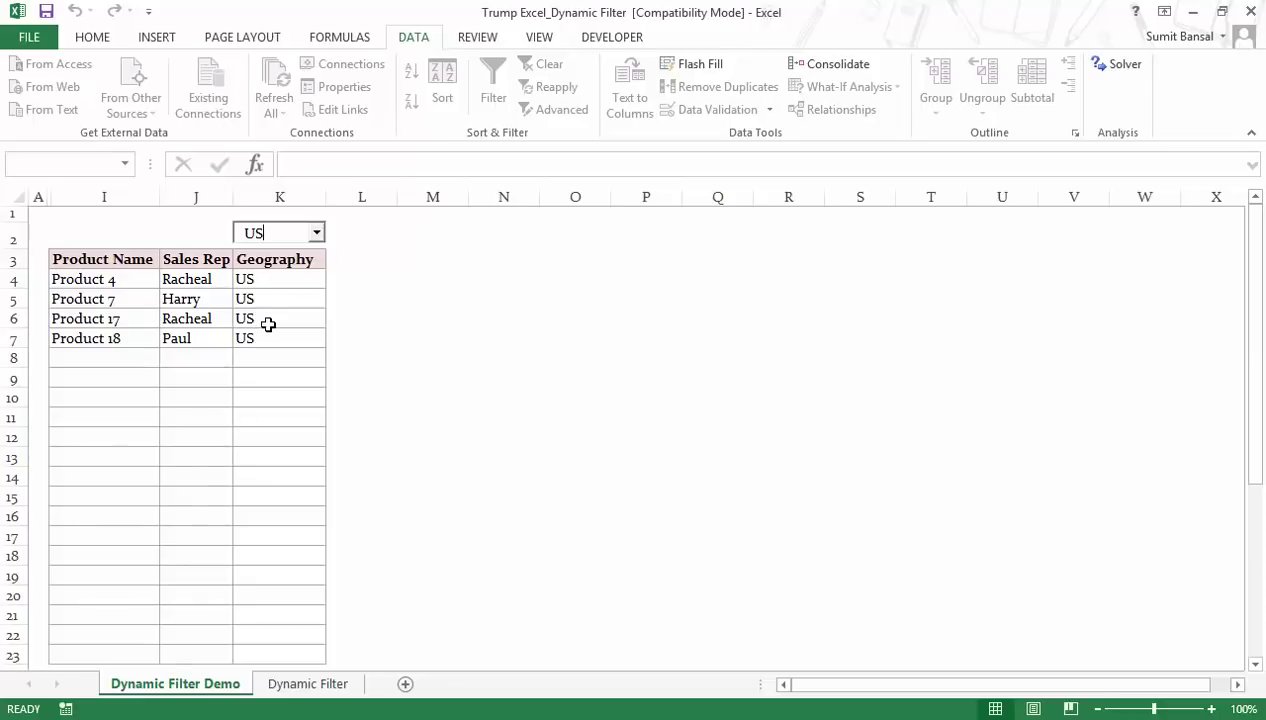
key("BackSpace")
key("BackSpace")
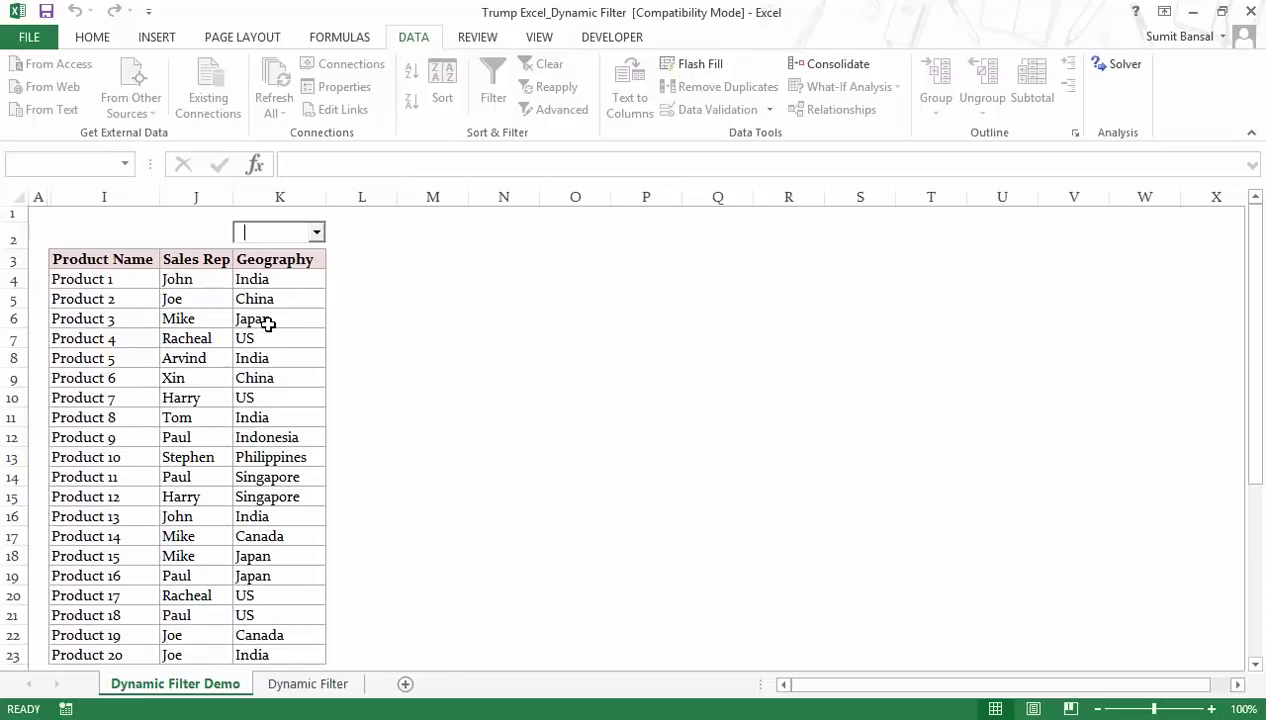
type("I")
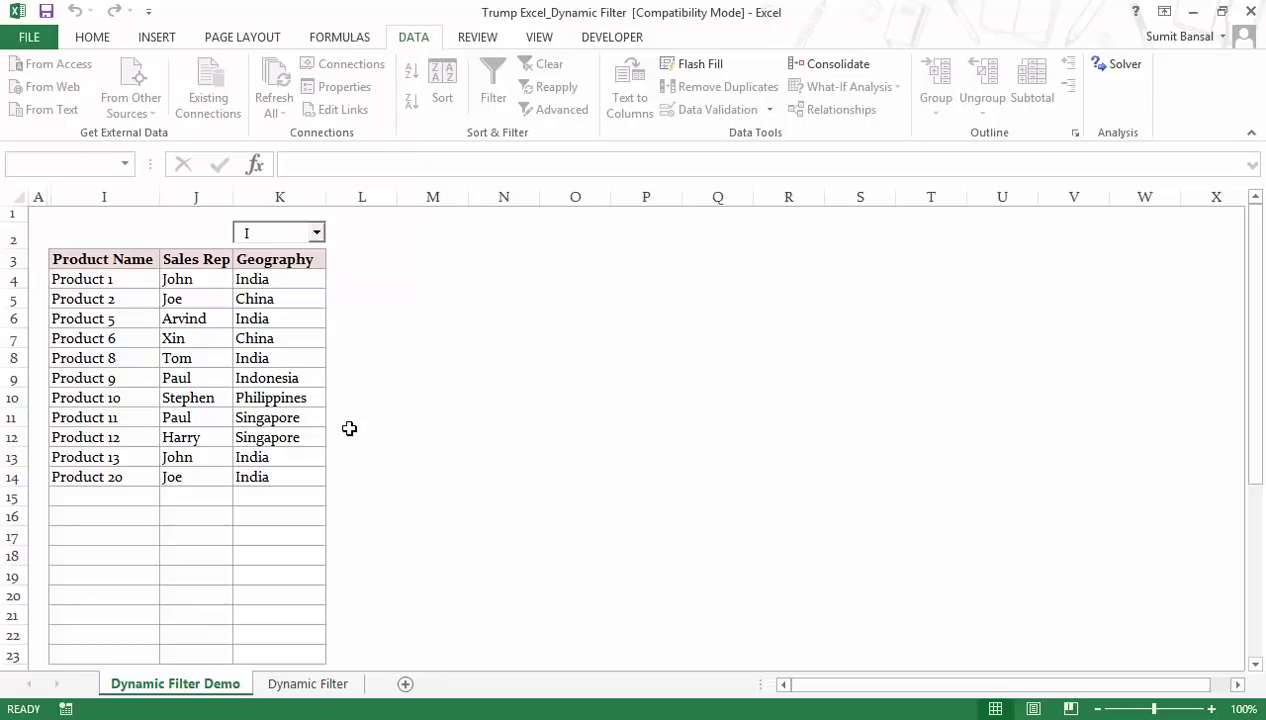
key("BackSpace")
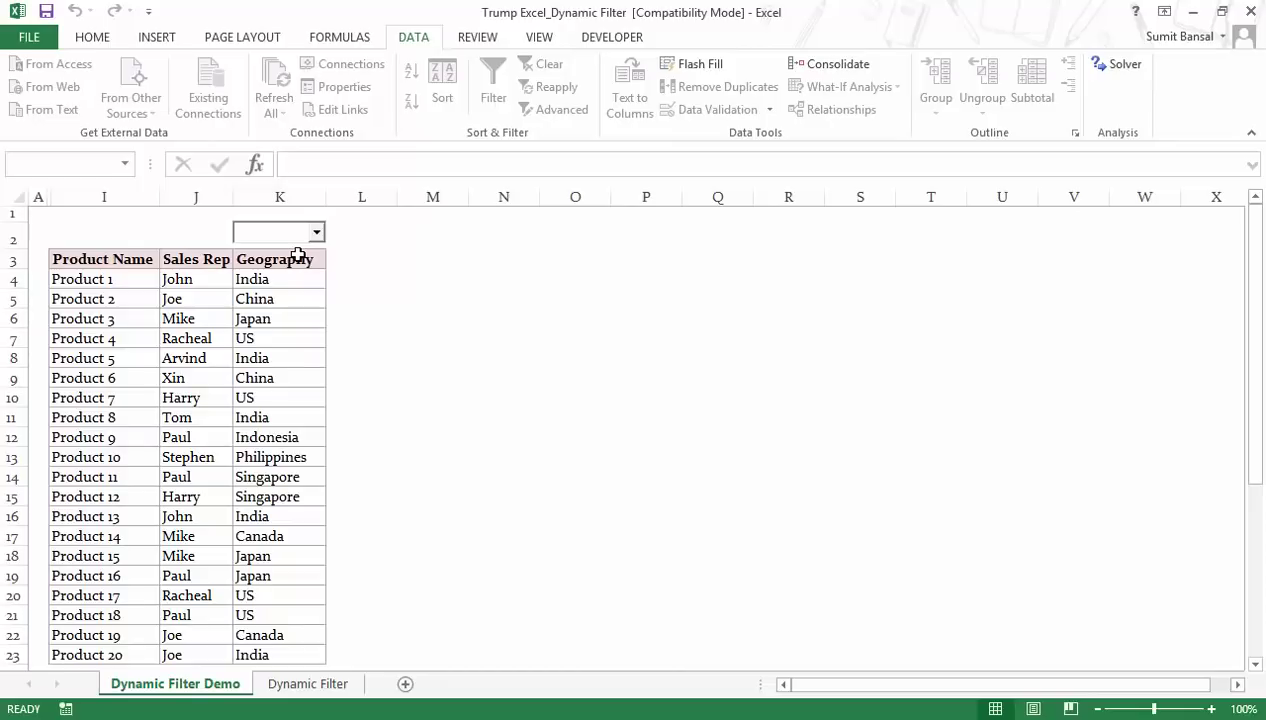
type("A")
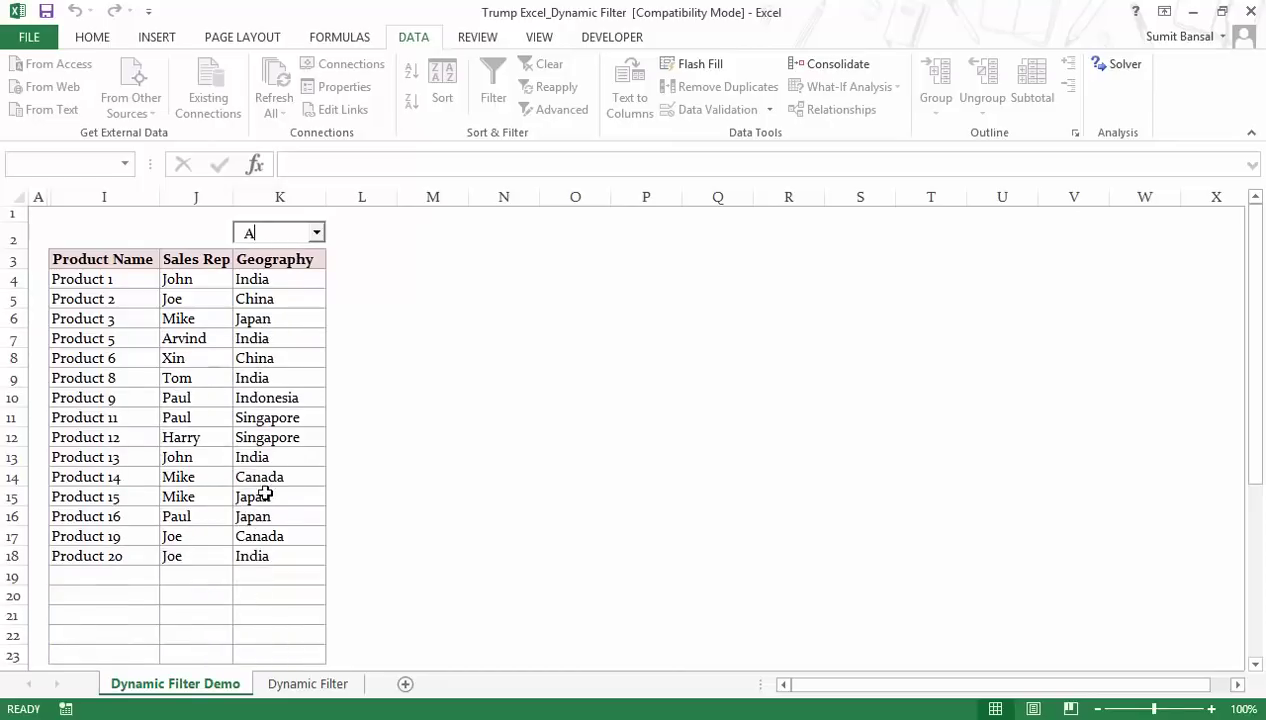
key("BackSpace")
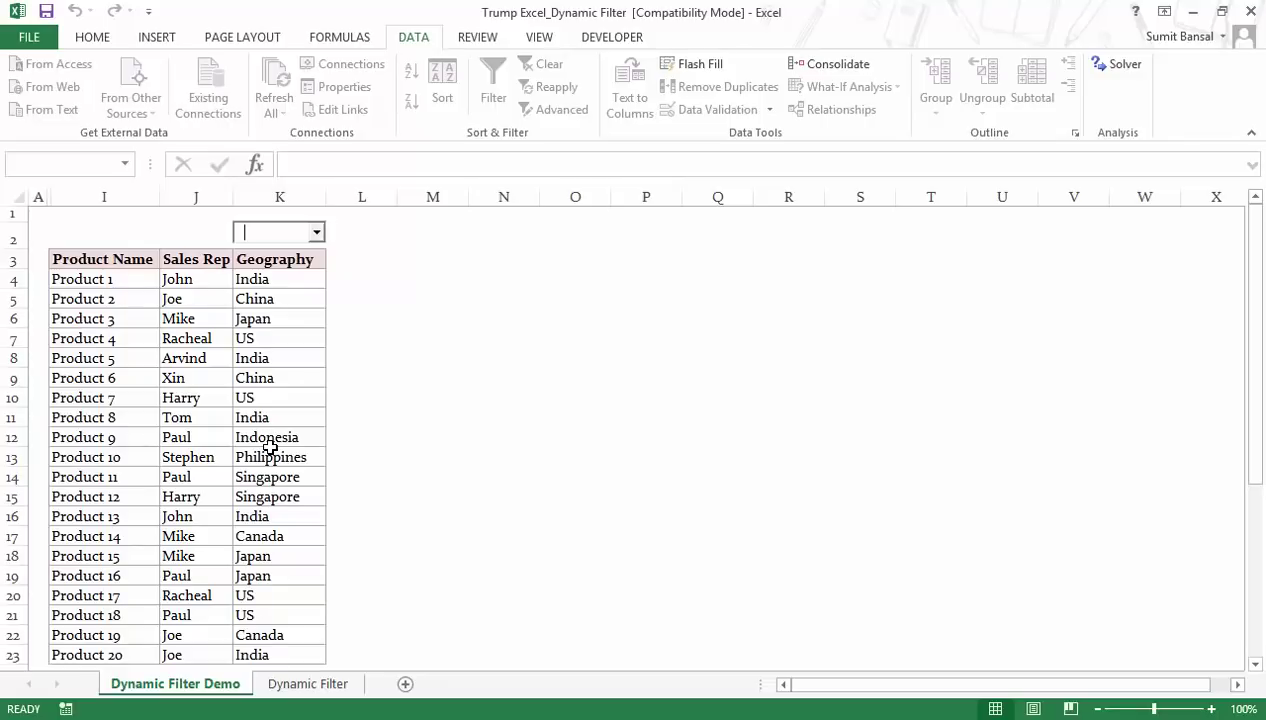
- Copy the Geography entries D4:D23 of the Dynamic Filter sheet into a new sheet starting at cell A2
left_click(311, 688)
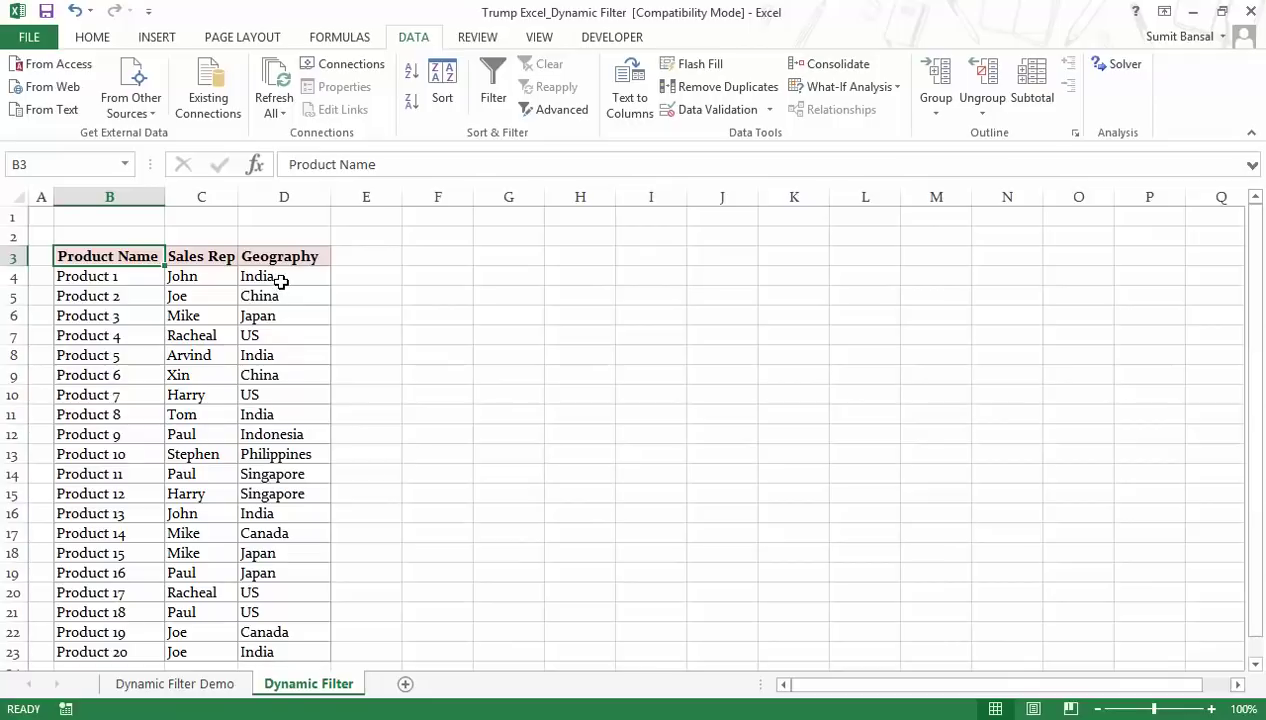
left_click_drag(282, 277, 286, 650)
key("ctrl+c")
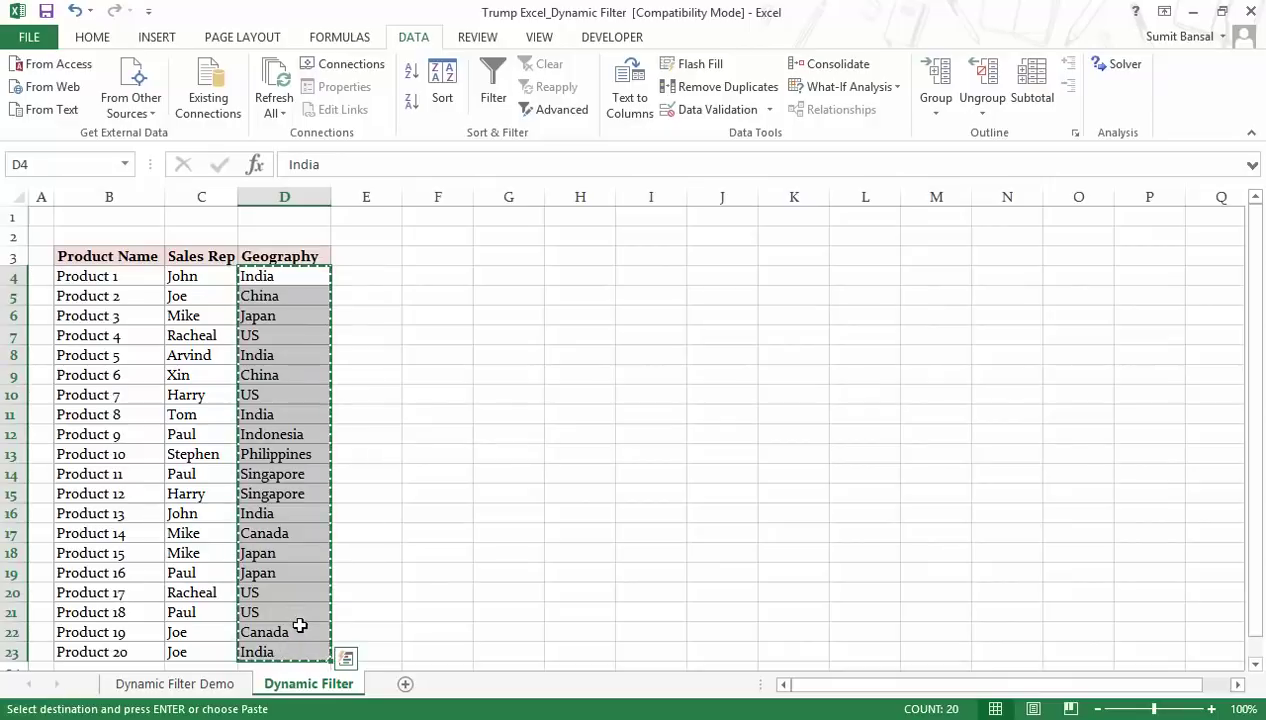
left_click(407, 688)
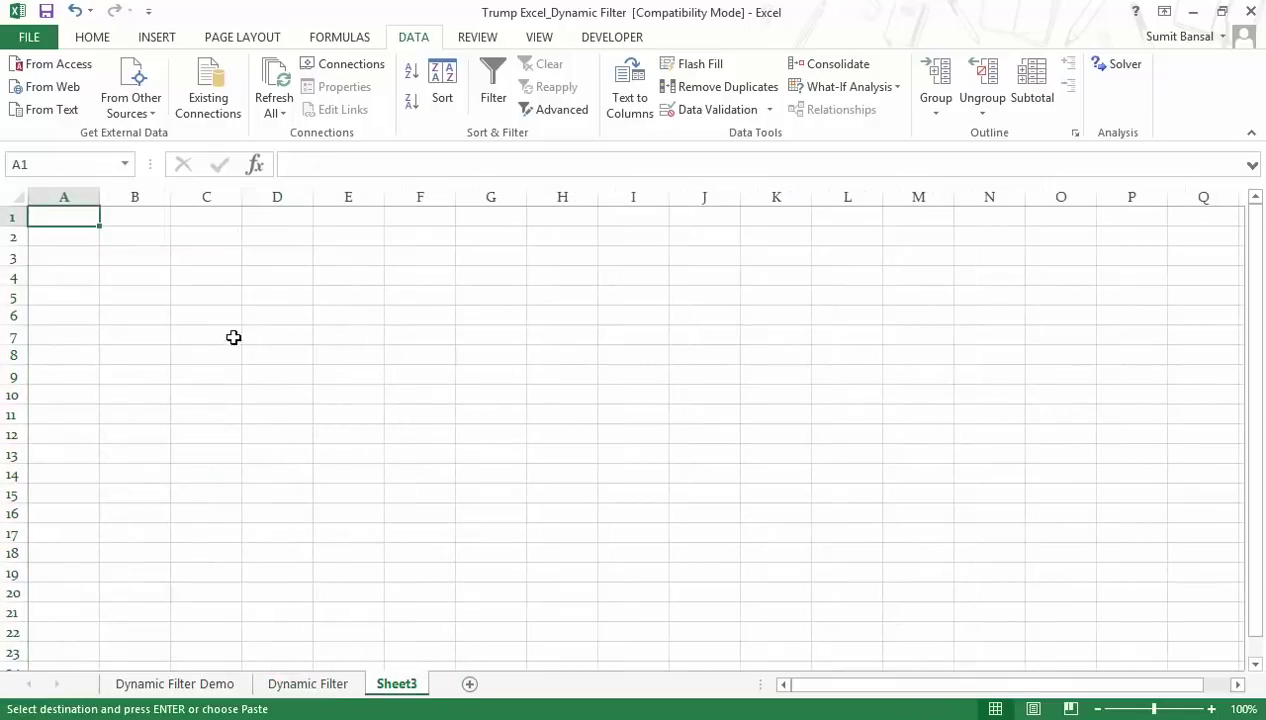
left_click(68, 238)
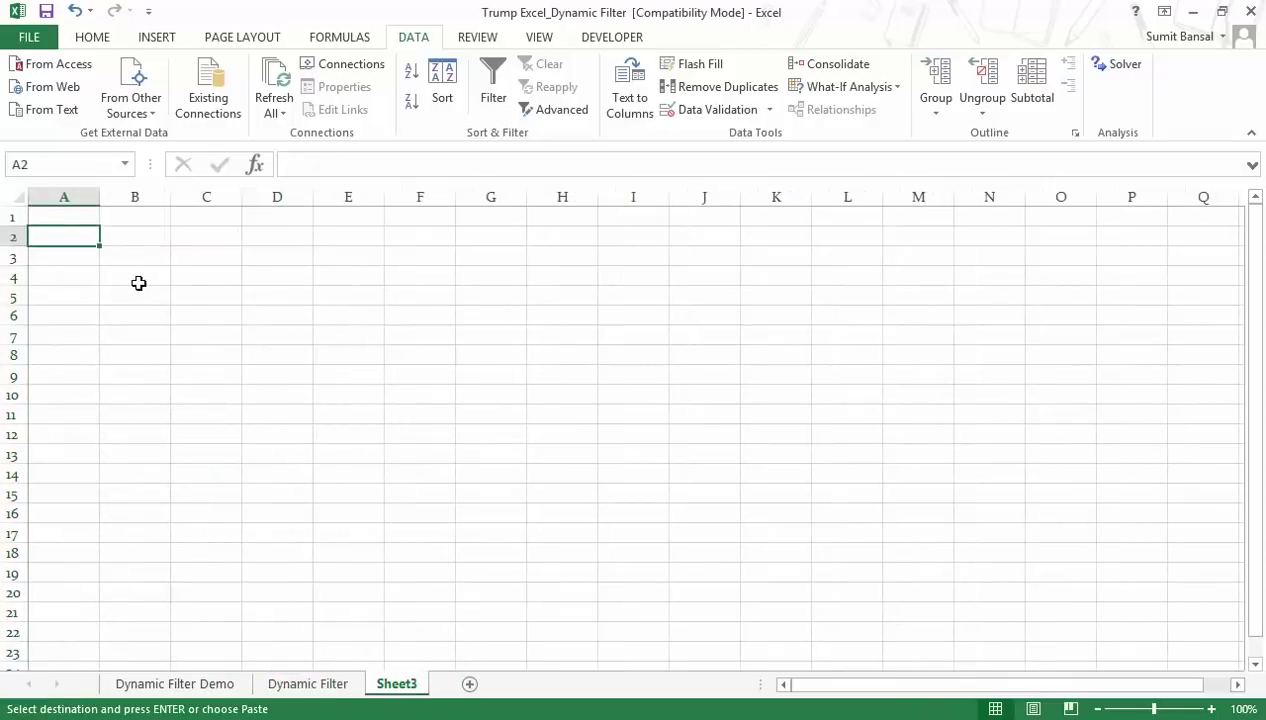
key("ctrl+v")
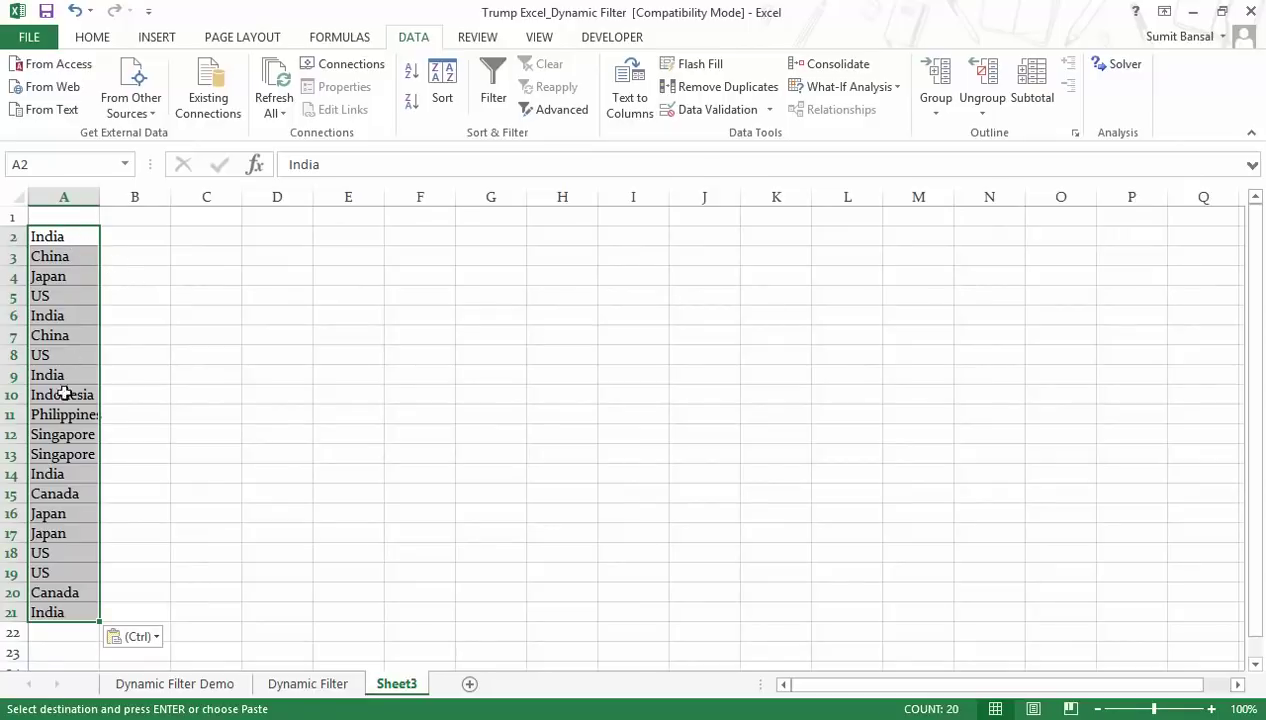
- Rename the new sheet as UniqueList
double_click(395, 688)
type("Uni")
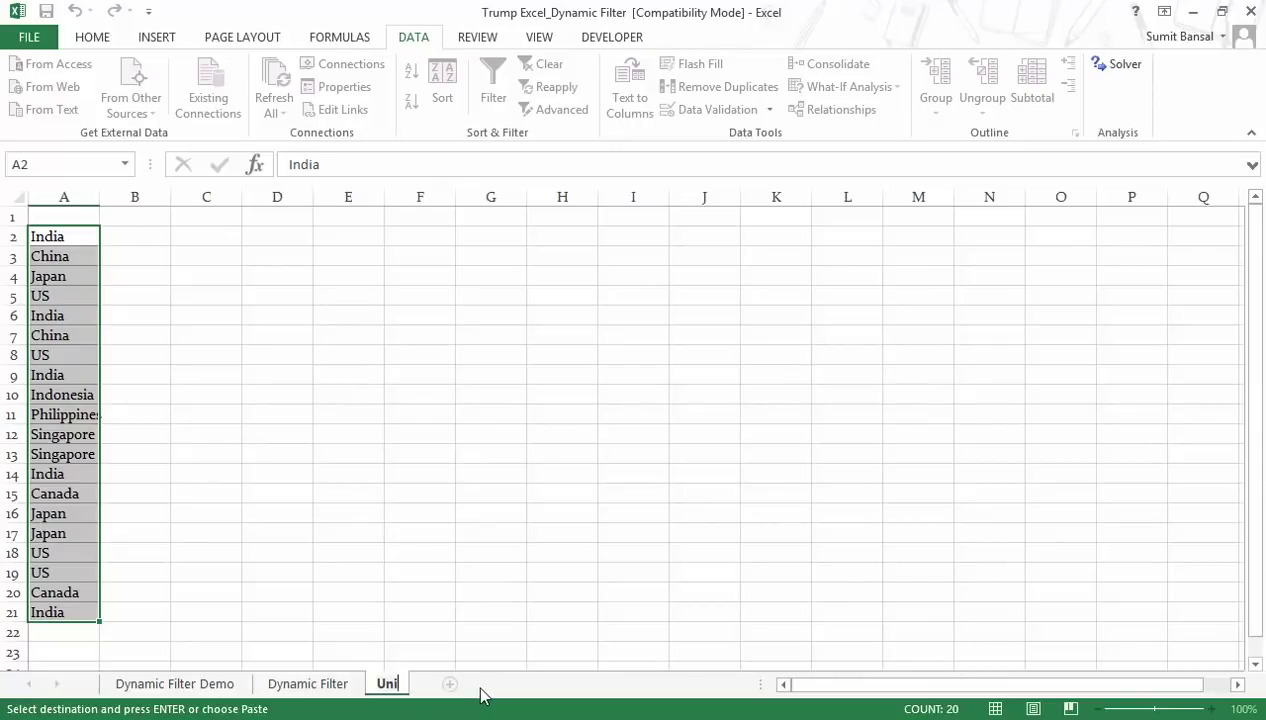
type("queList")
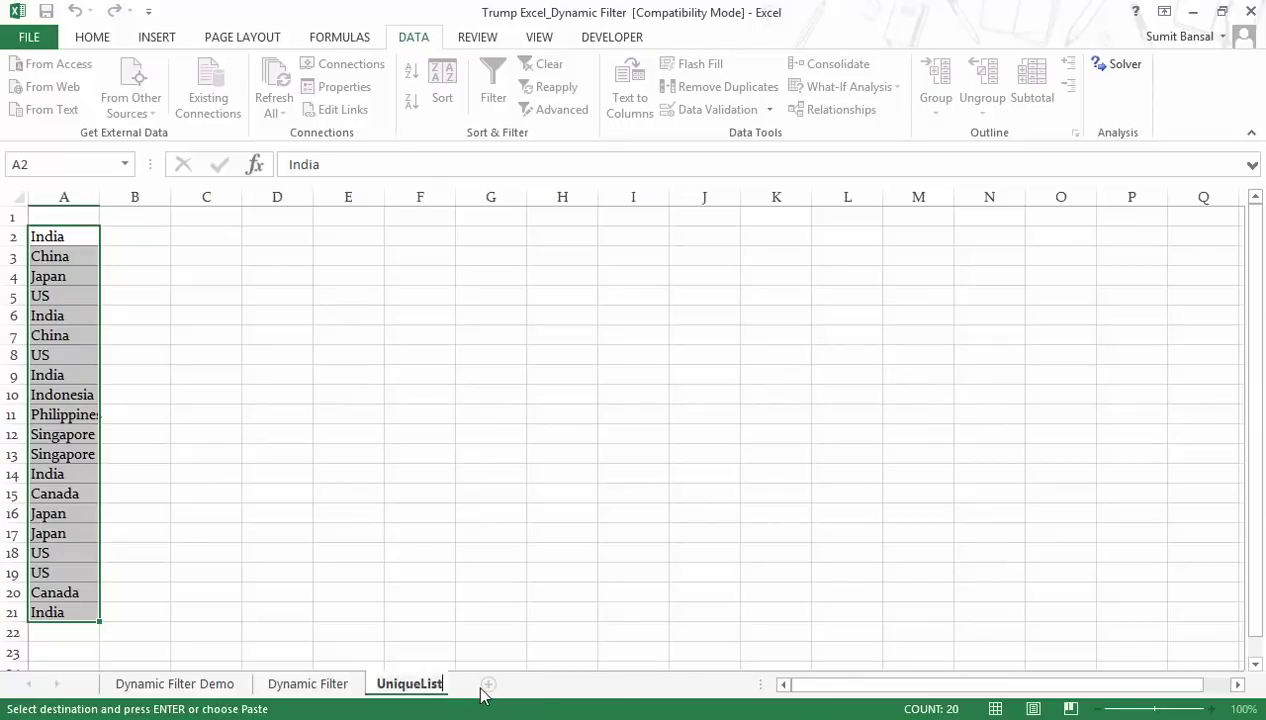
key("Return")
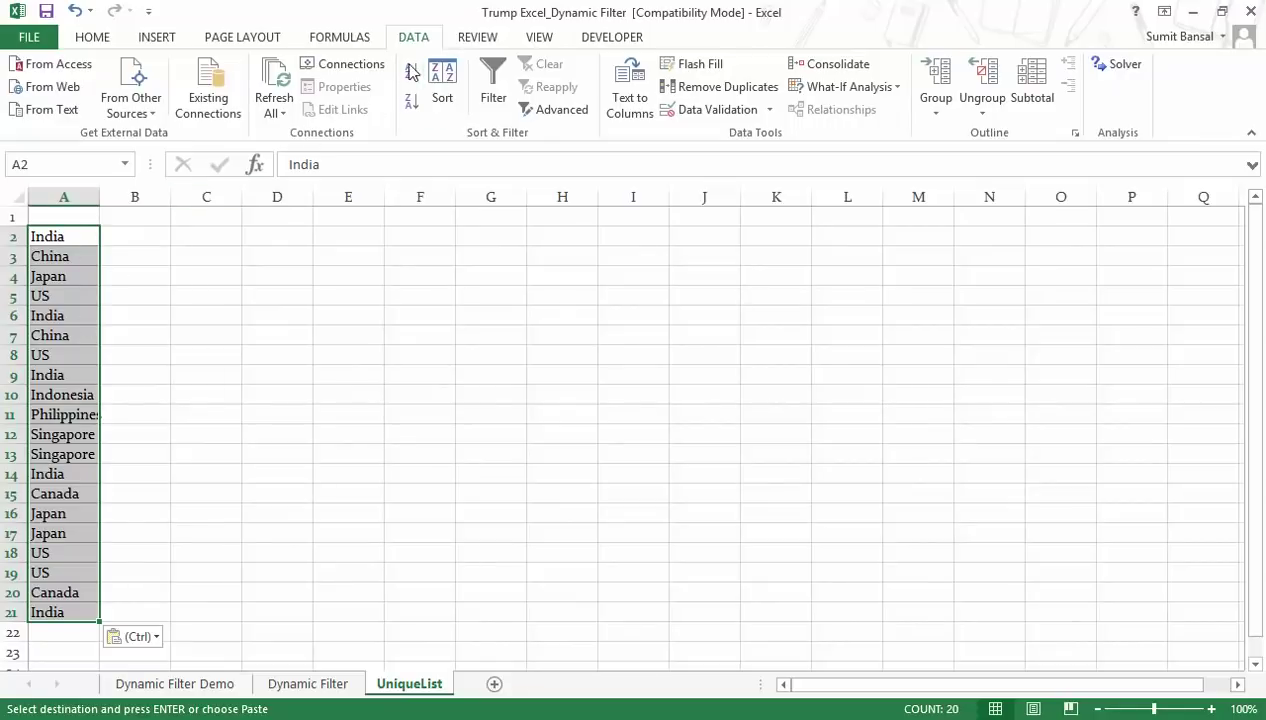
- Remove the duplicate countries from column A of the UniqueList sheet, treating the data as having no headers
left_click(724, 90)
left_click_drag(576, 236, 423, 231)
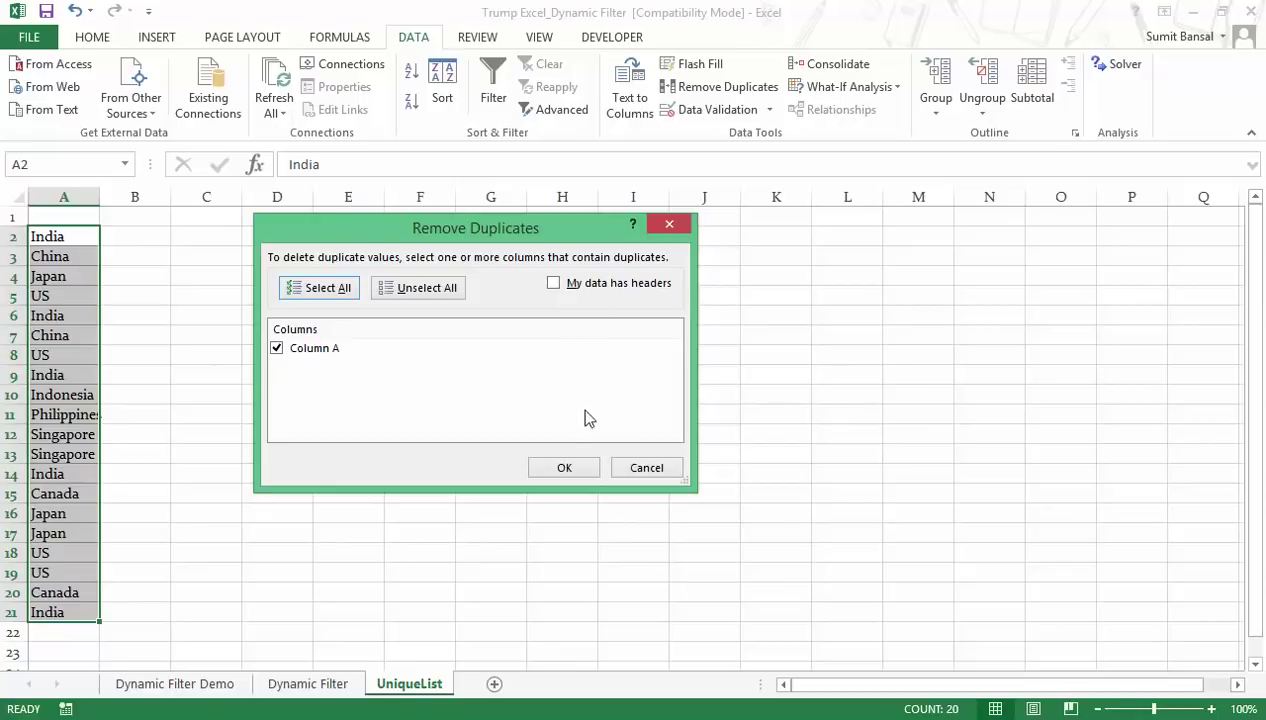
left_click(560, 468)
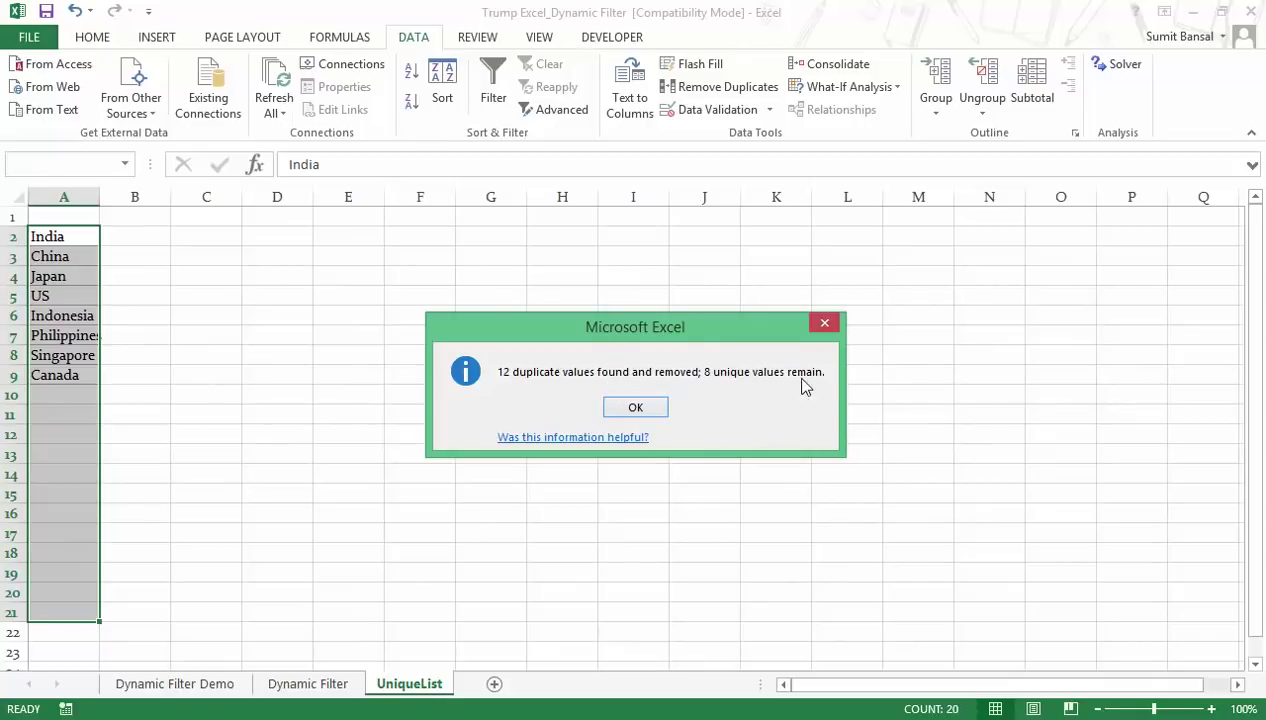
left_click(645, 408)
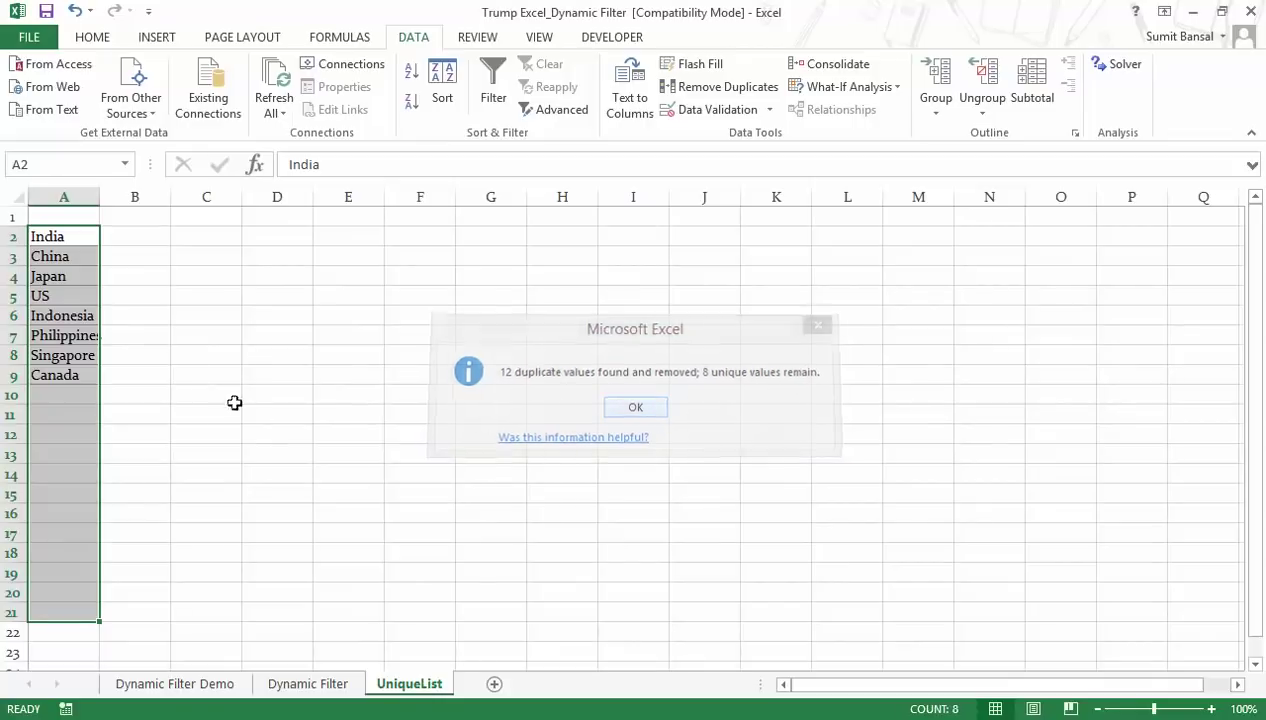
- Enter the heading "Unique Country List" in cell A1 and fit the width of column A to it
left_click(60, 218)
type("Uni")
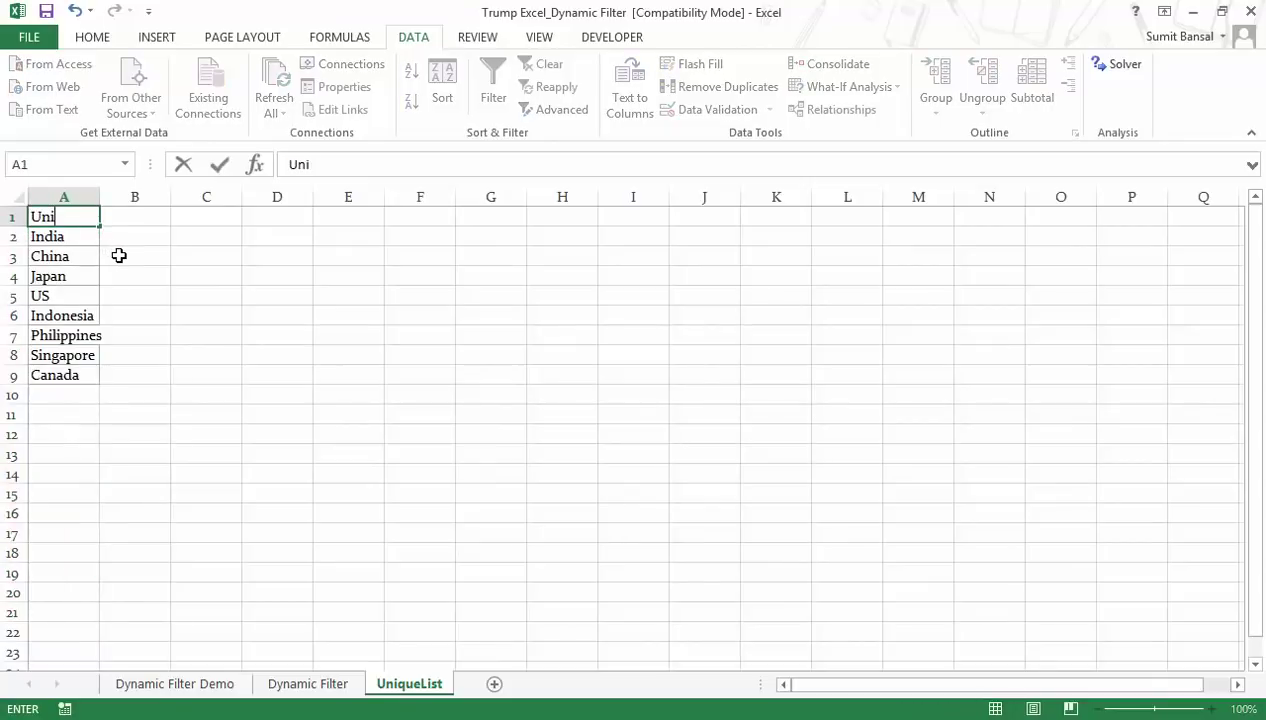
type("que Countrie")
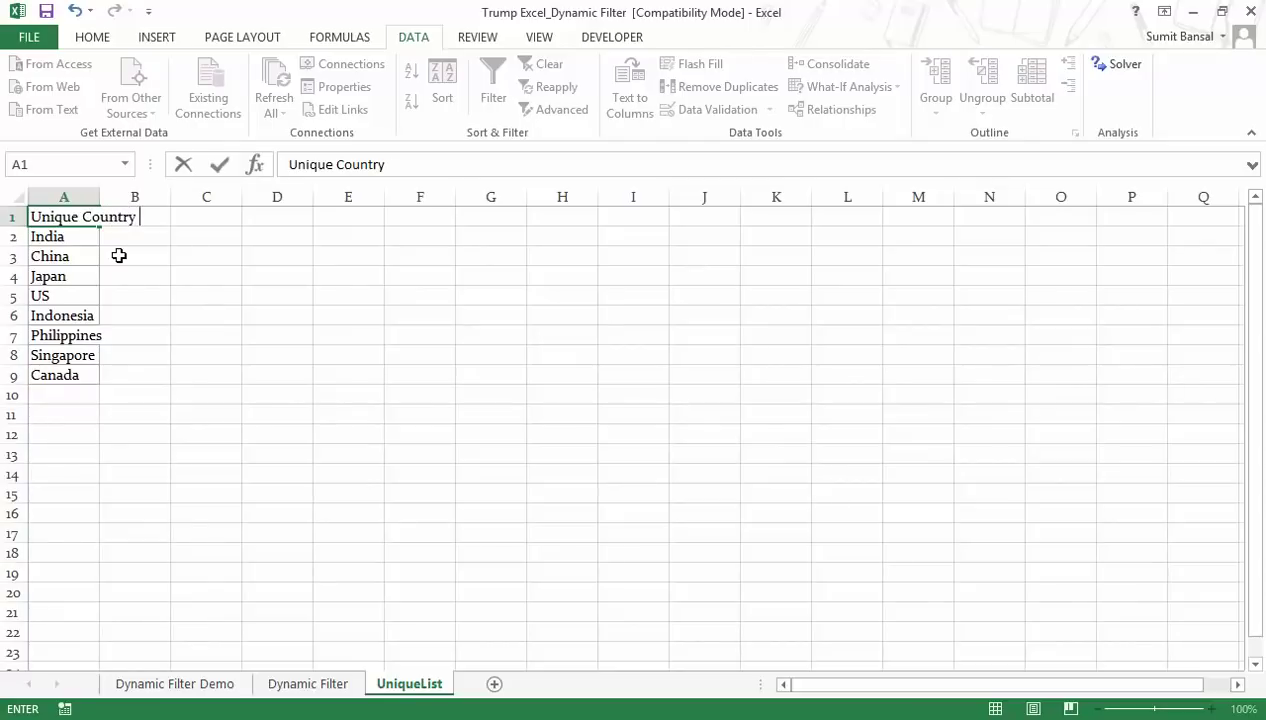
key("Return")
key("Up")
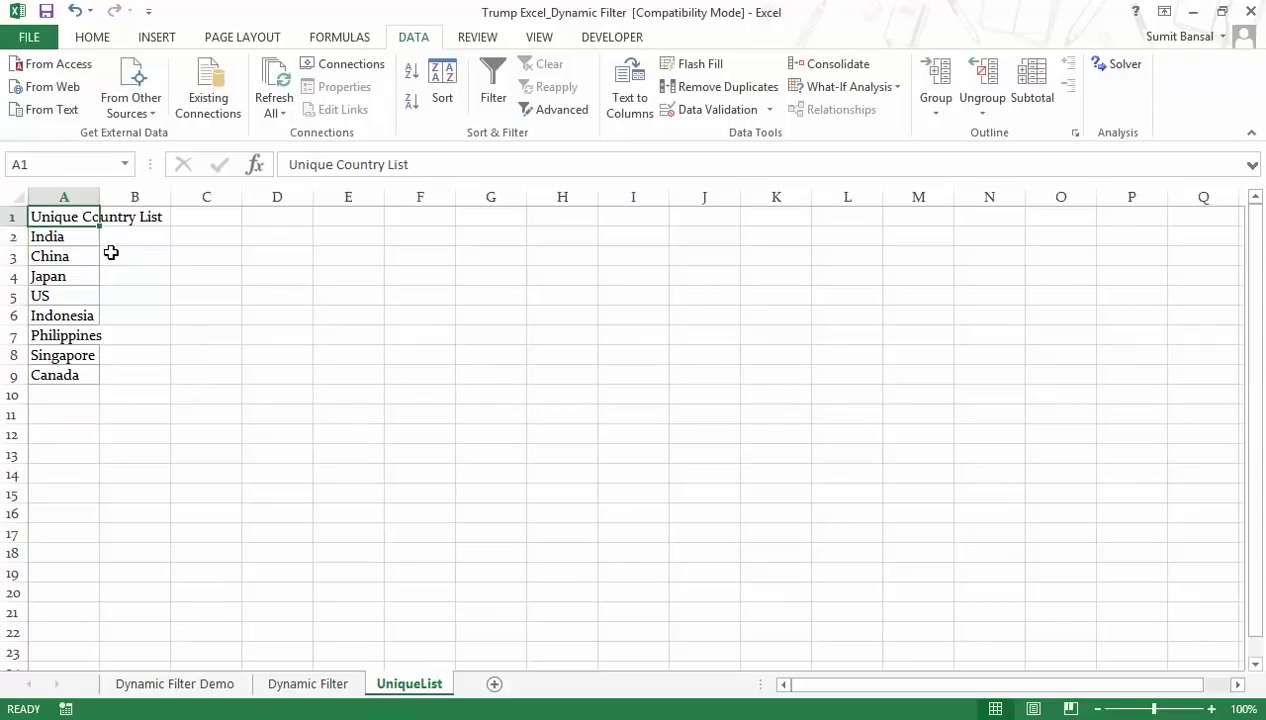
double_click(99, 196)
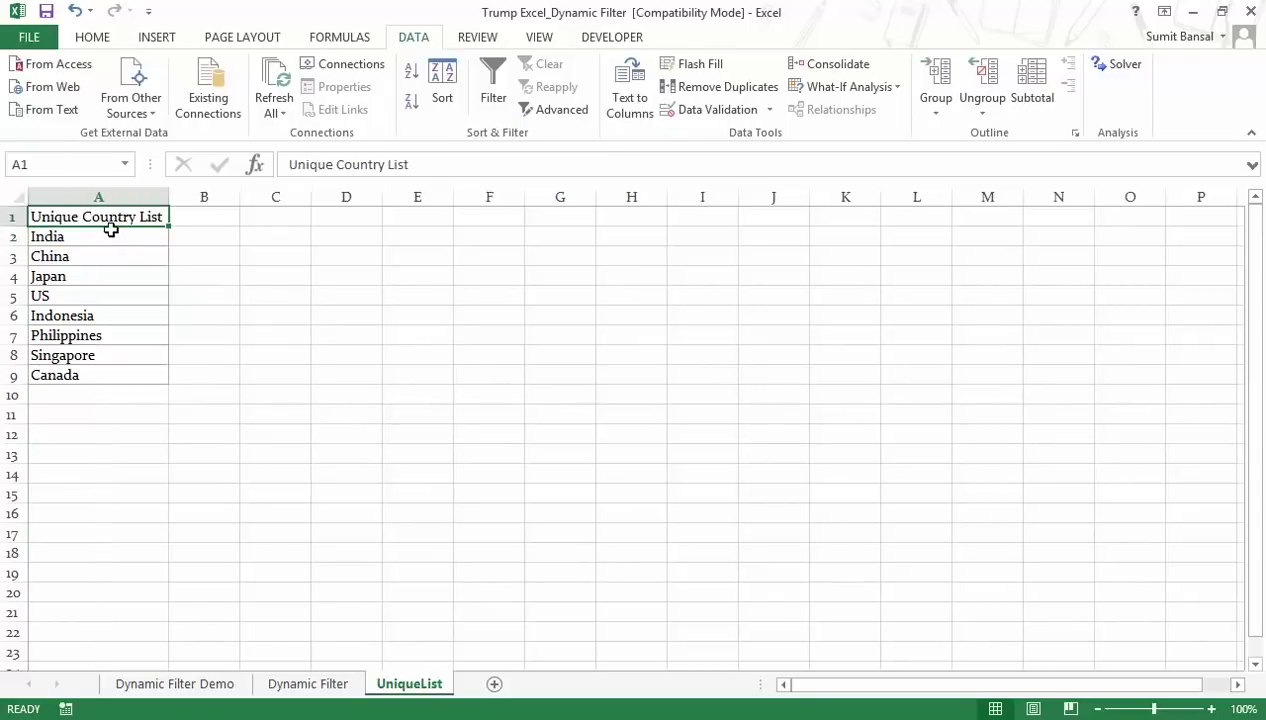
- Define the workbook-scope name CountryList for the unique countries in A2:A9
left_click_drag(112, 231, 108, 375)
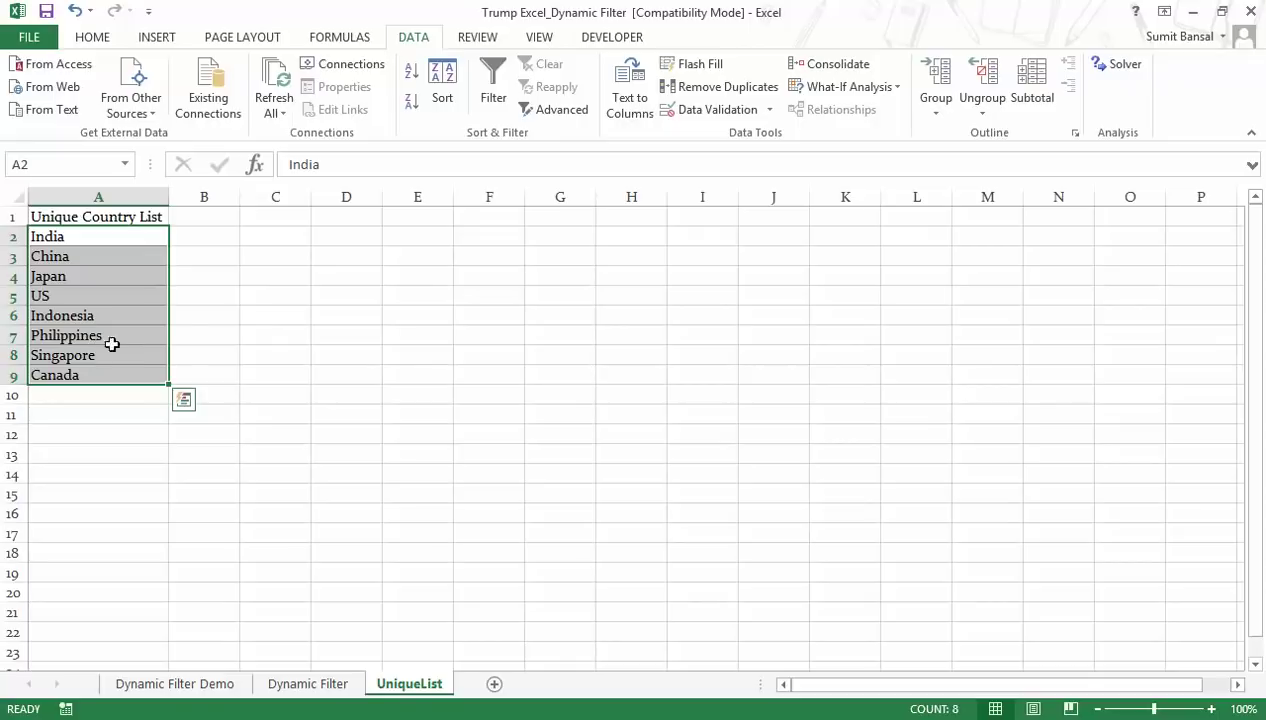
left_click(340, 40)
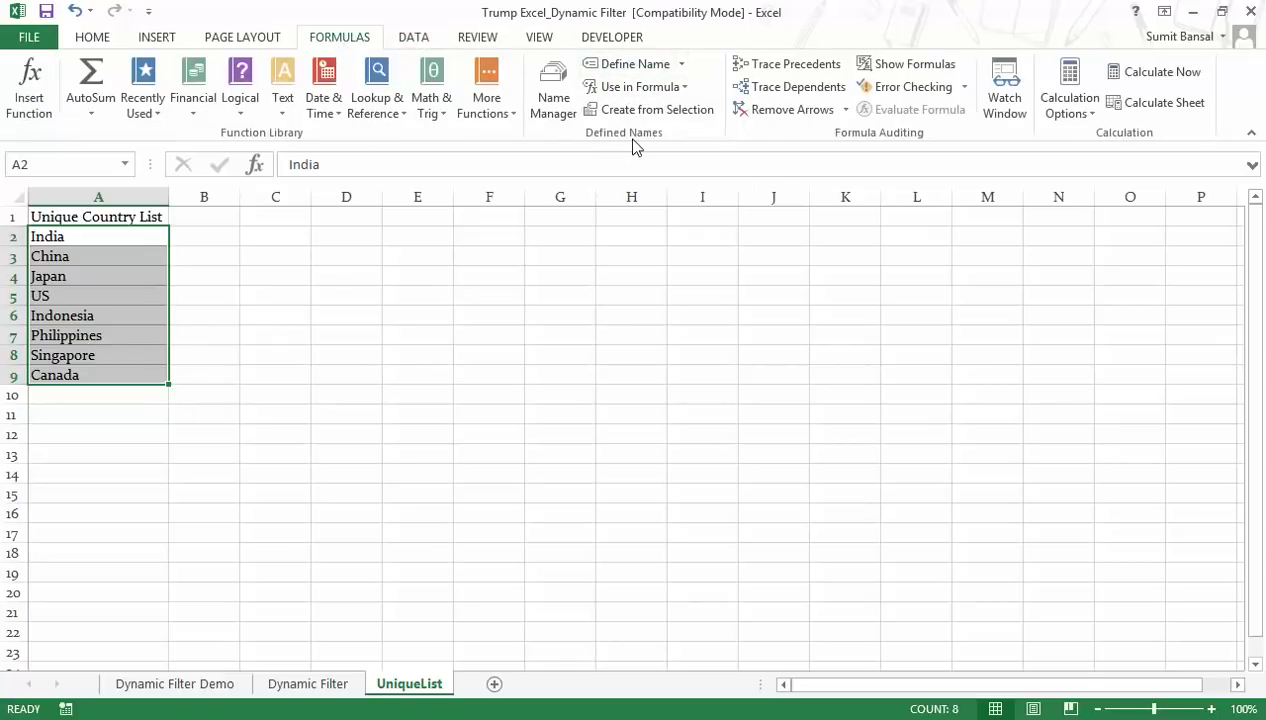
left_click(625, 65)
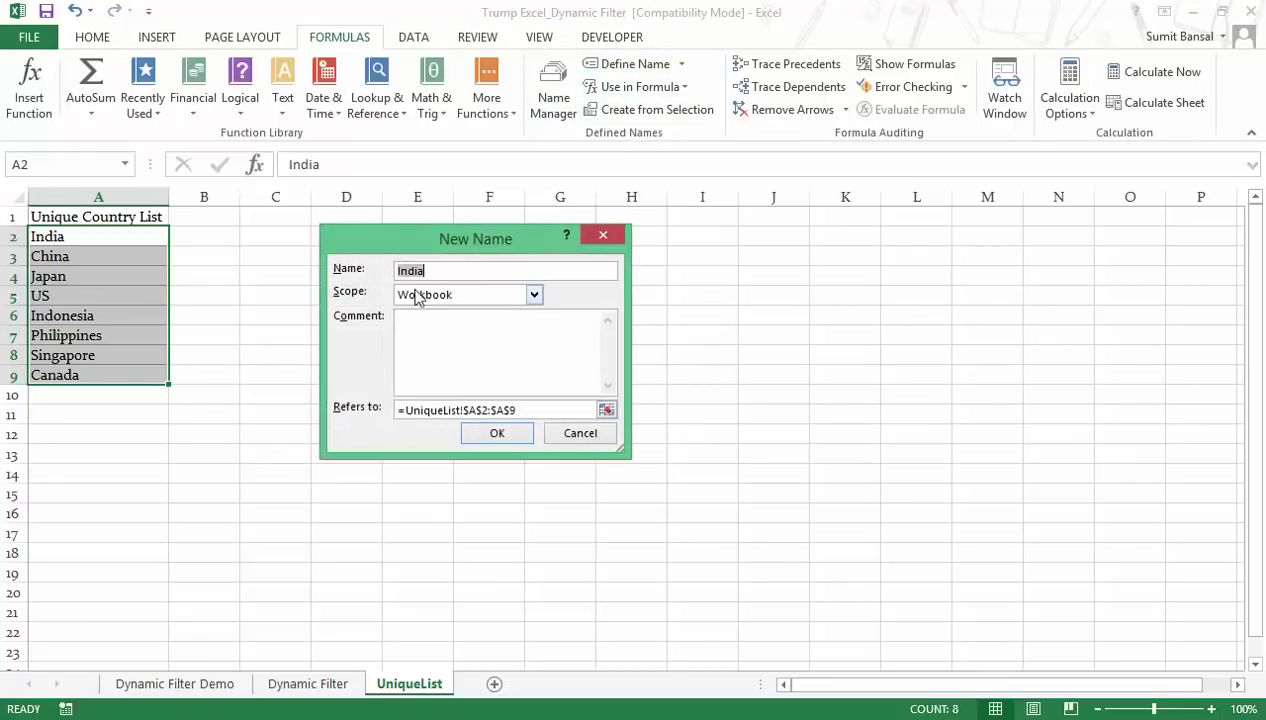
type("CountryList")
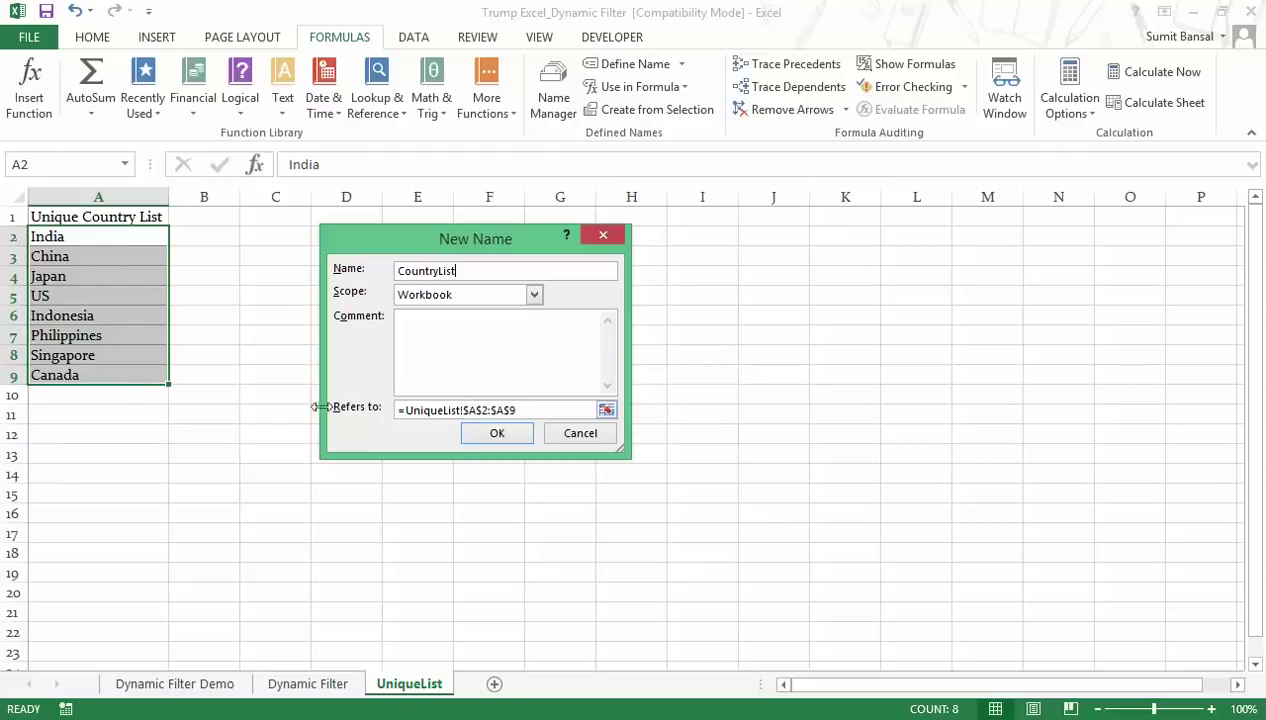
left_click(481, 436)
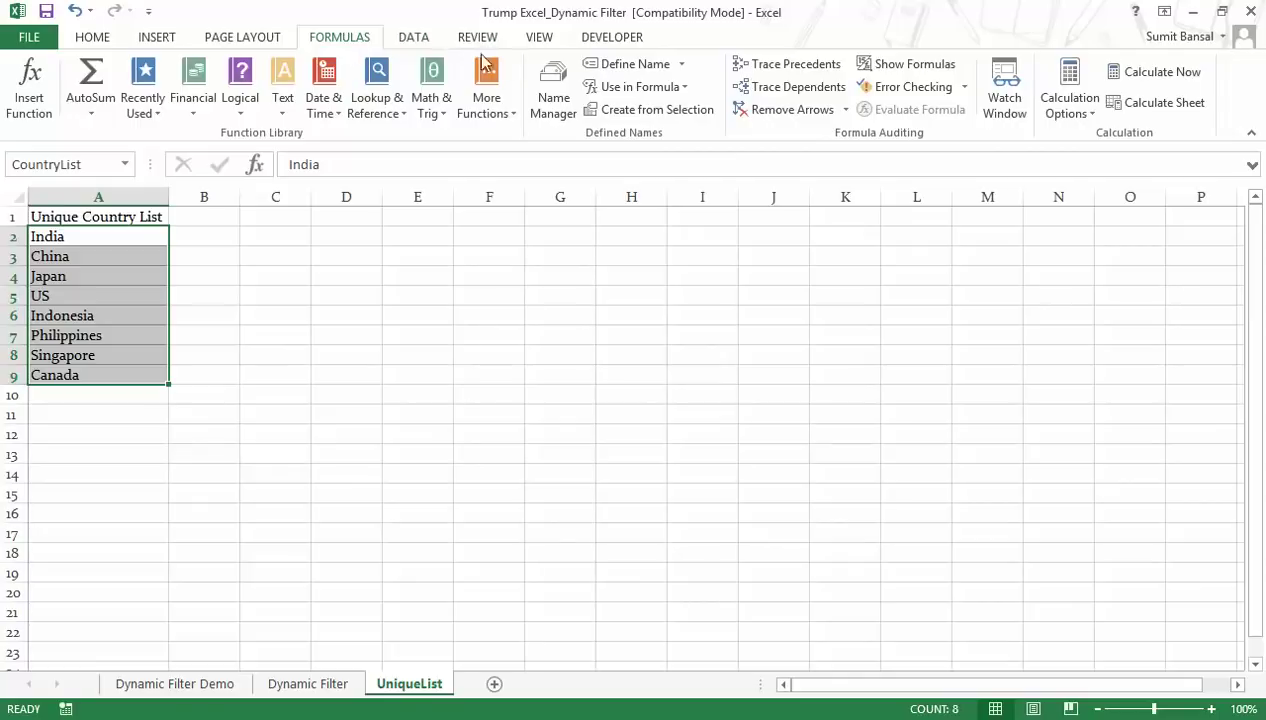
- Check the definition of the name CountryList without changing it, and return to the Dynamic Filter sheet
left_click(553, 88)
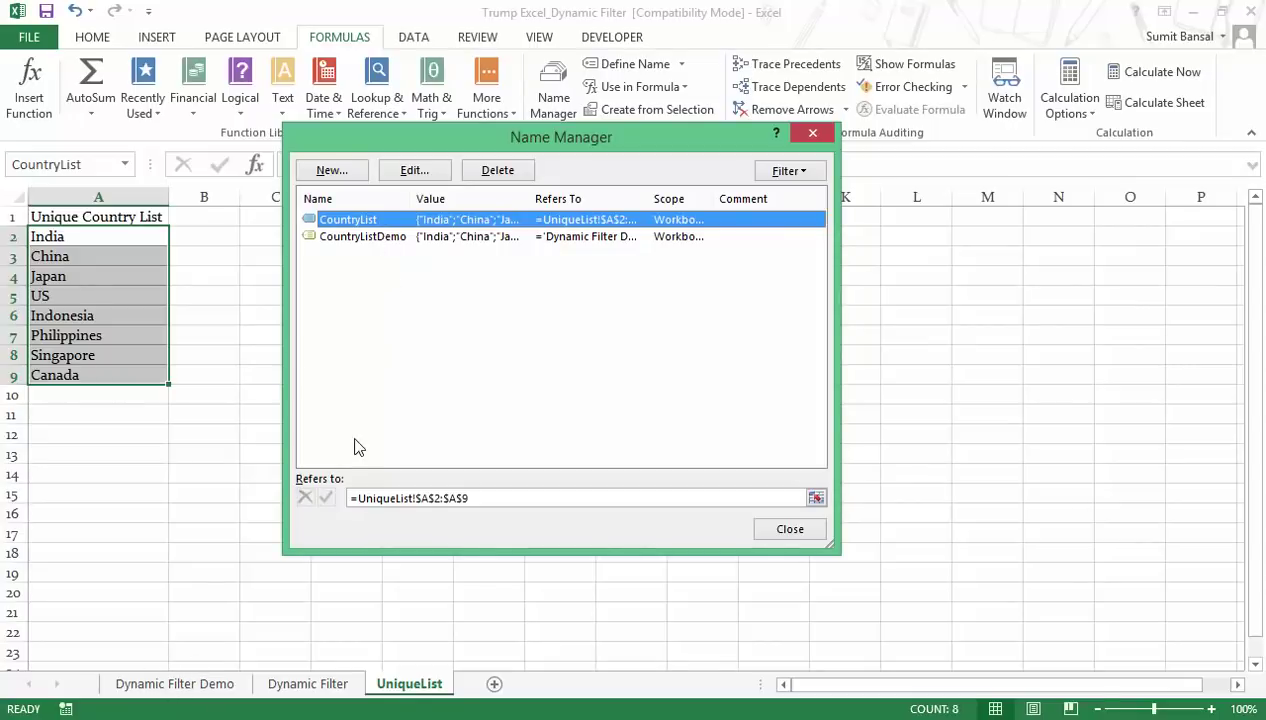
double_click(381, 224)
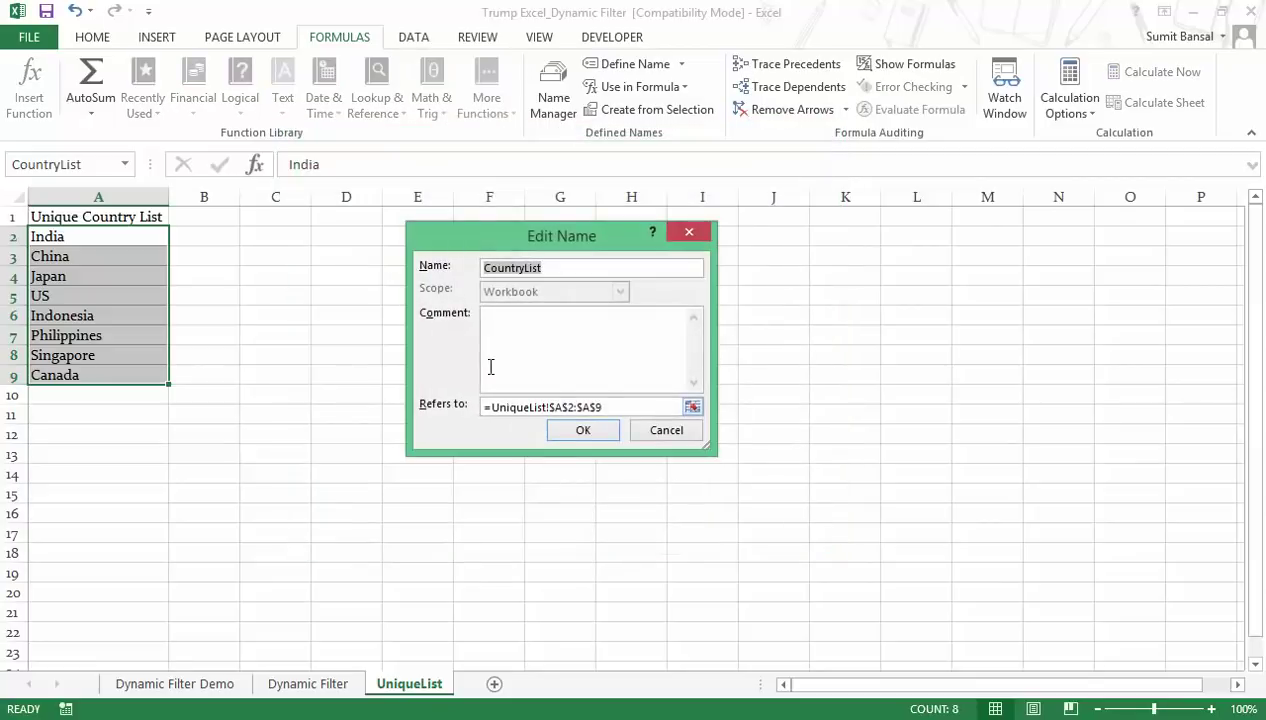
left_click(690, 230)
left_click(778, 537)
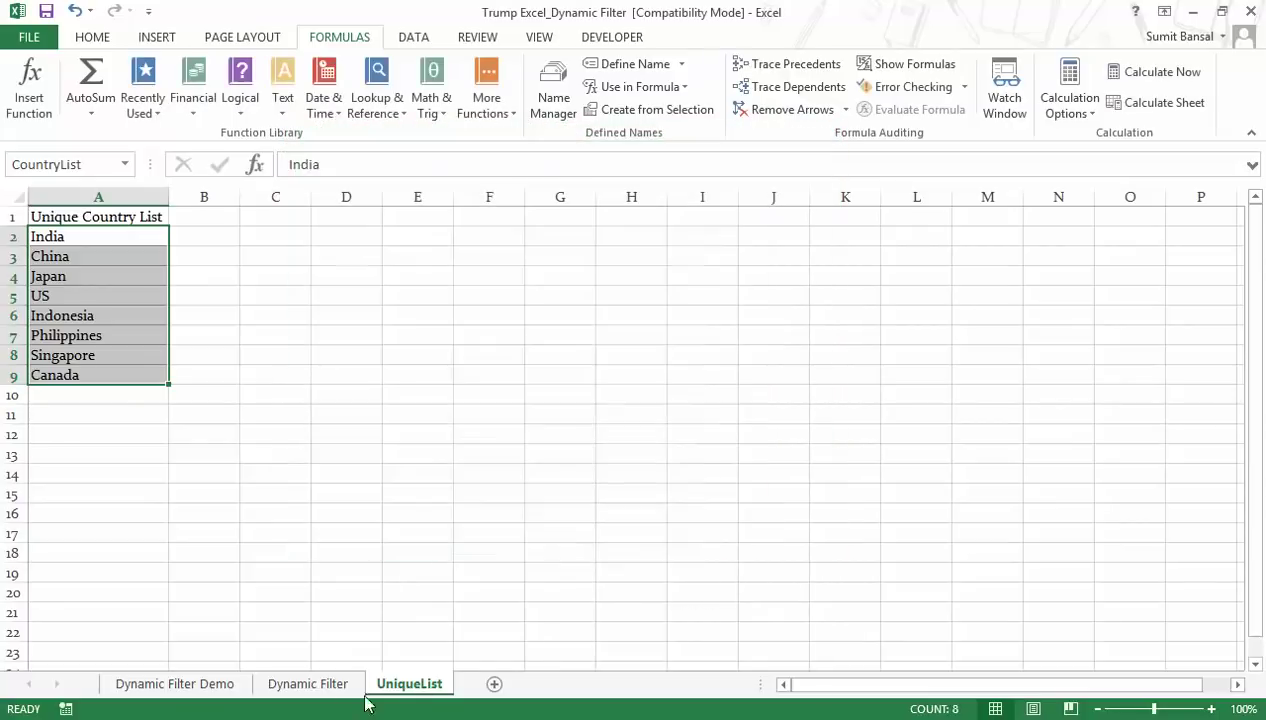
left_click(306, 688)
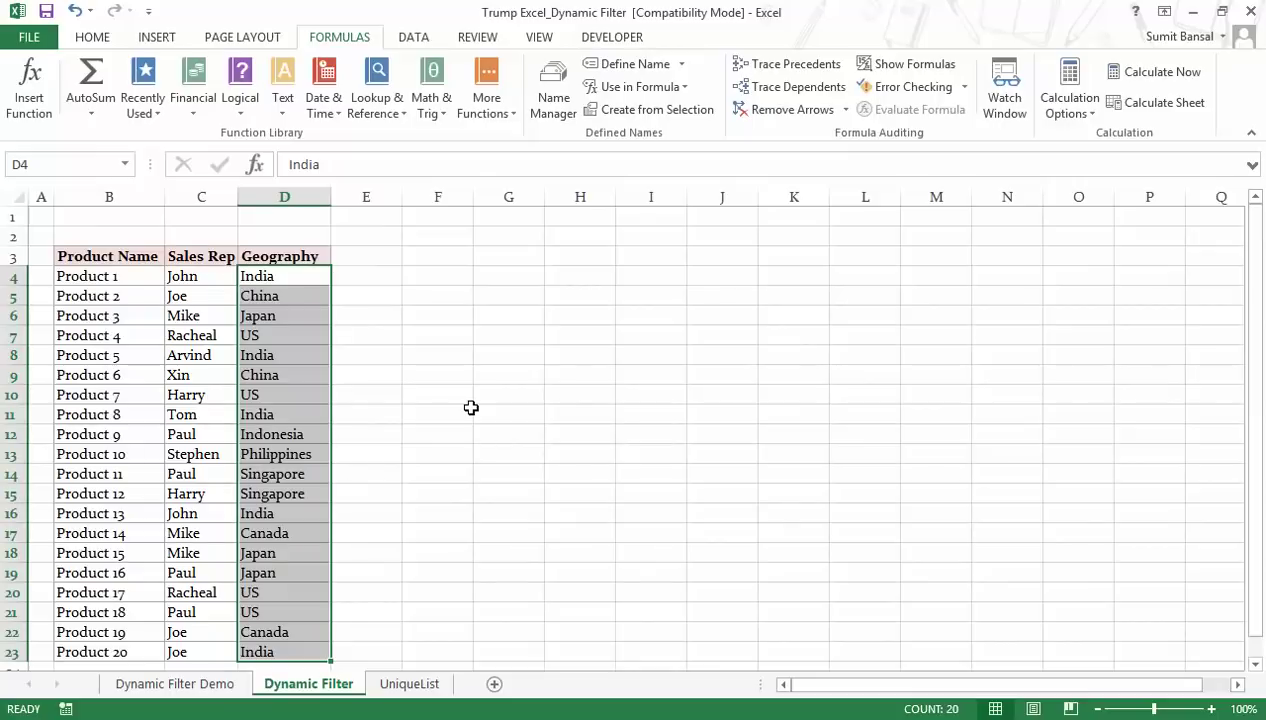
- Check in the ribbon customization options that the Developer tab is enabled, and leave the settings unchanged
left_click(614, 42)
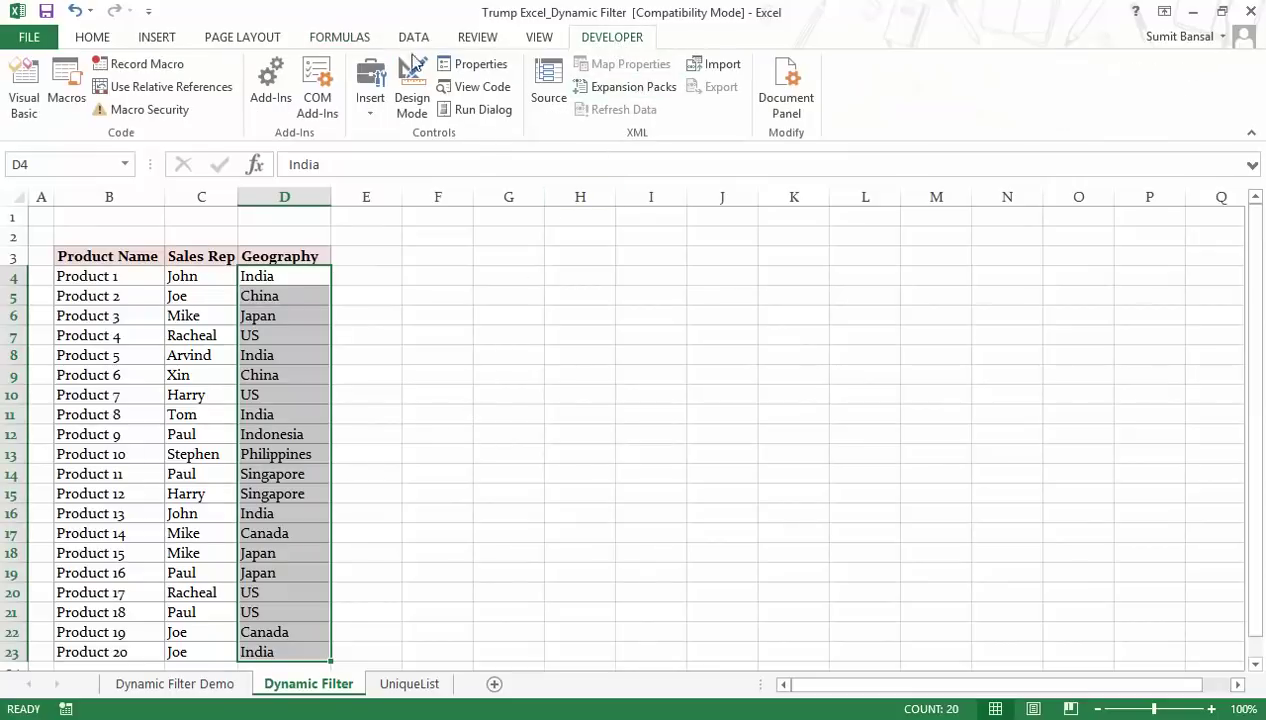
right_click(600, 40)
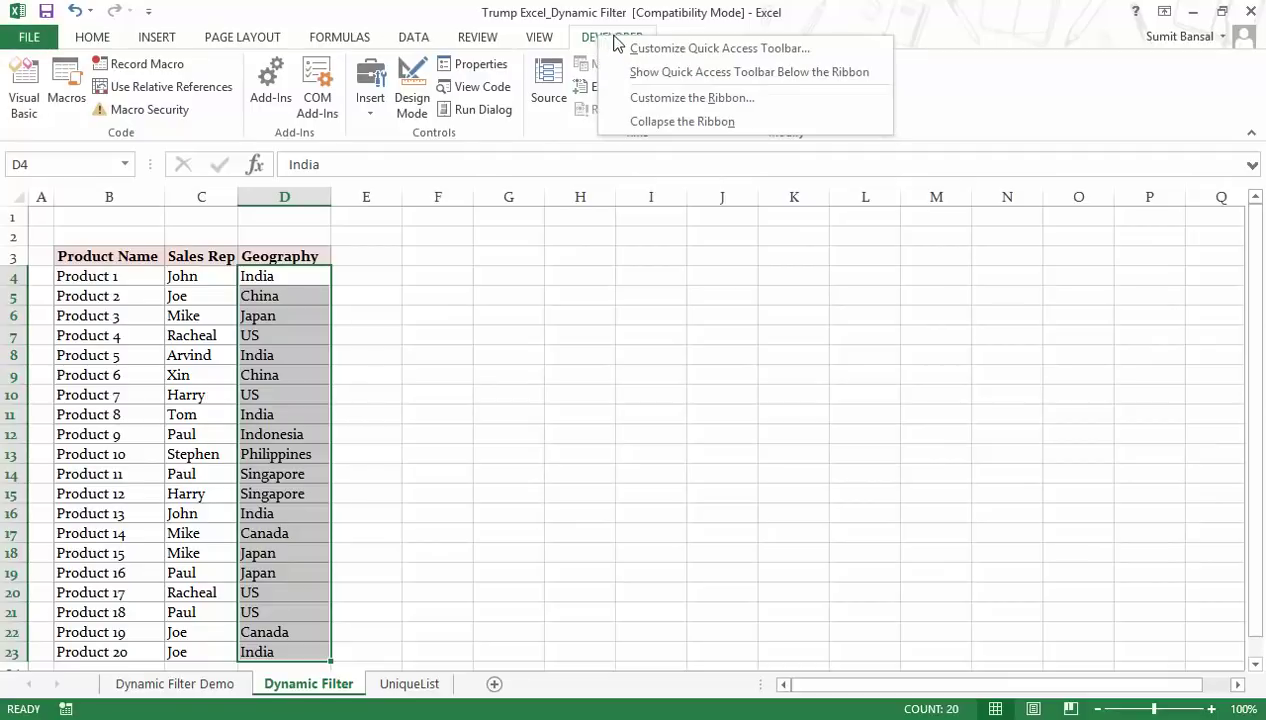
right_click(543, 42)
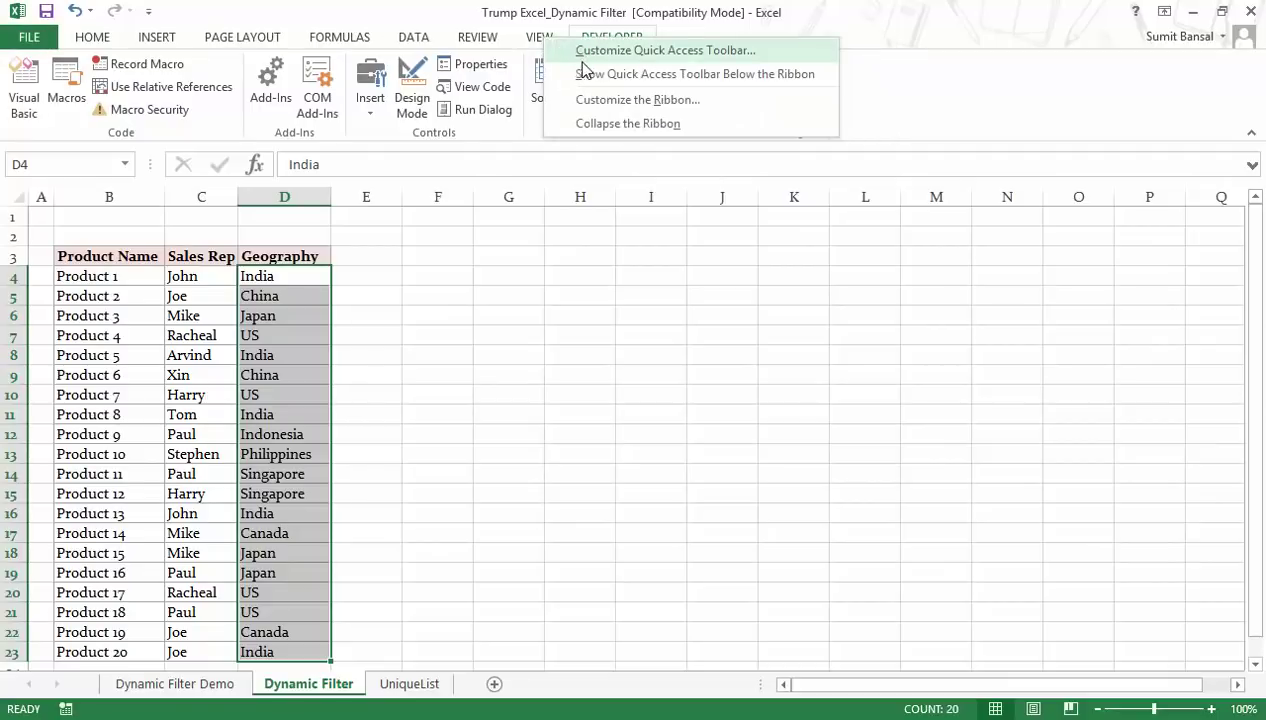
left_click(622, 101)
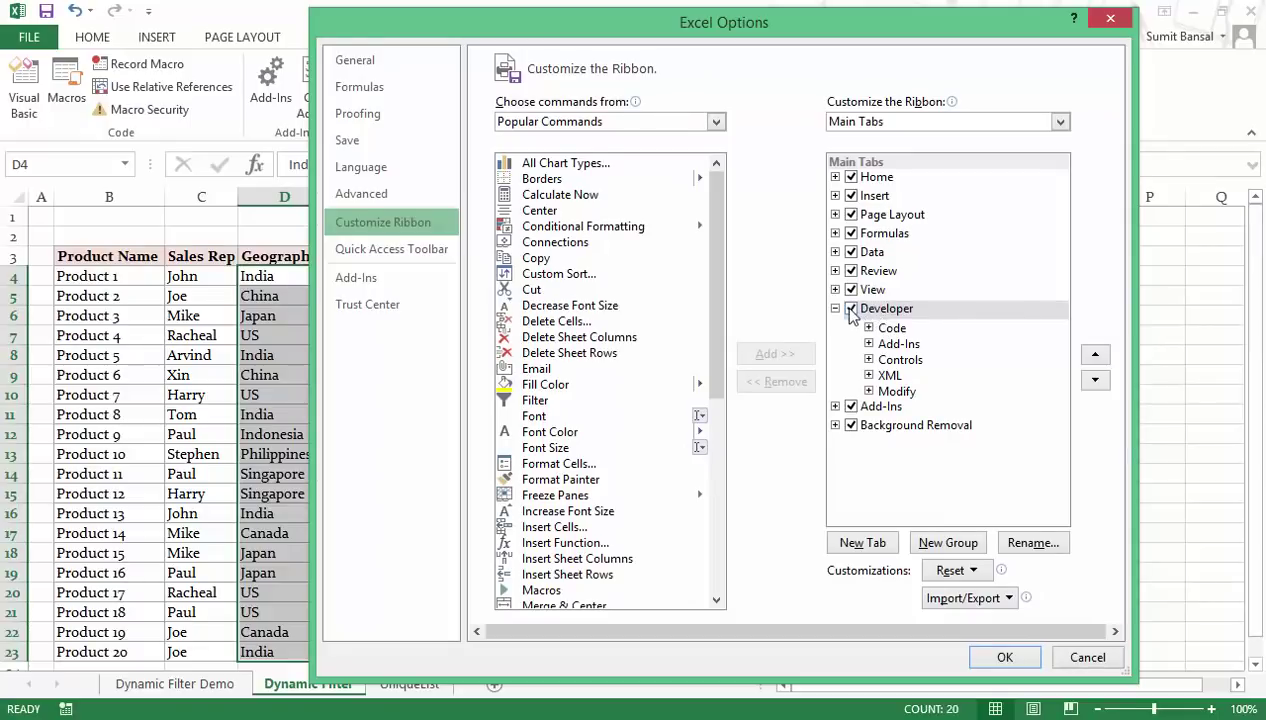
left_click(1066, 658)
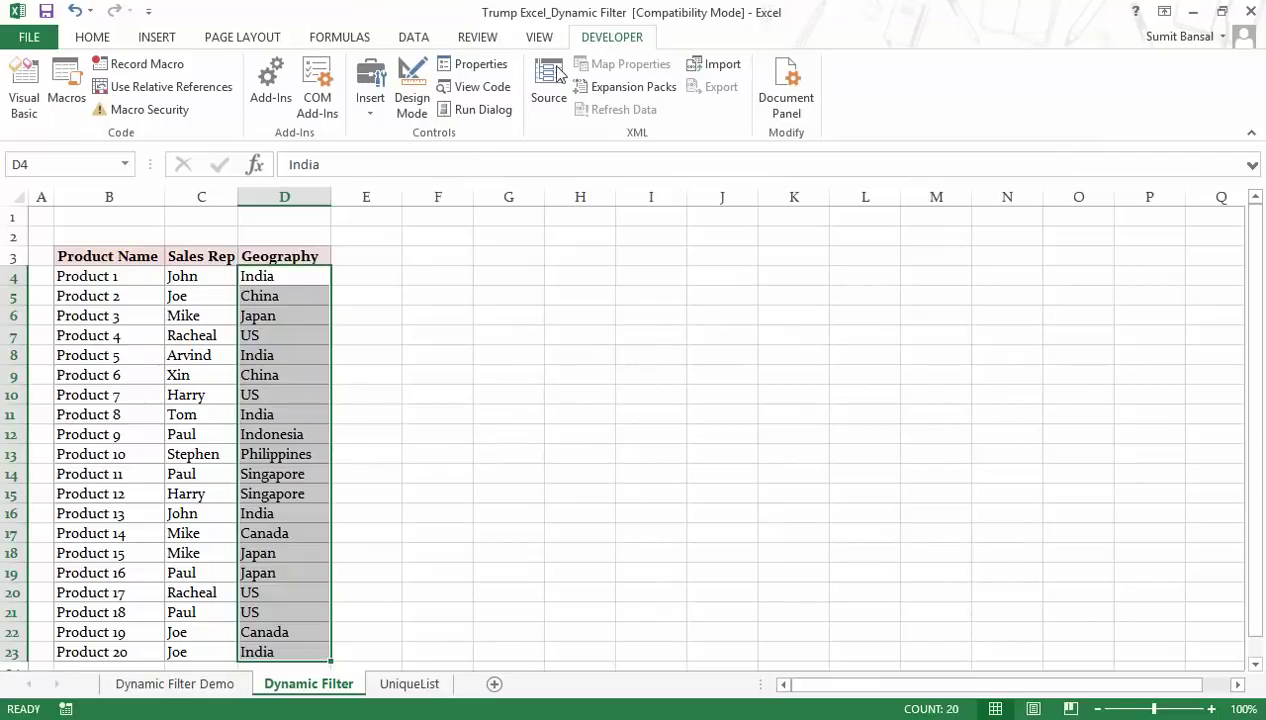
- Insert an ActiveX combo box near the top of the sheet and place it over cells I2:J2
left_click(377, 118)
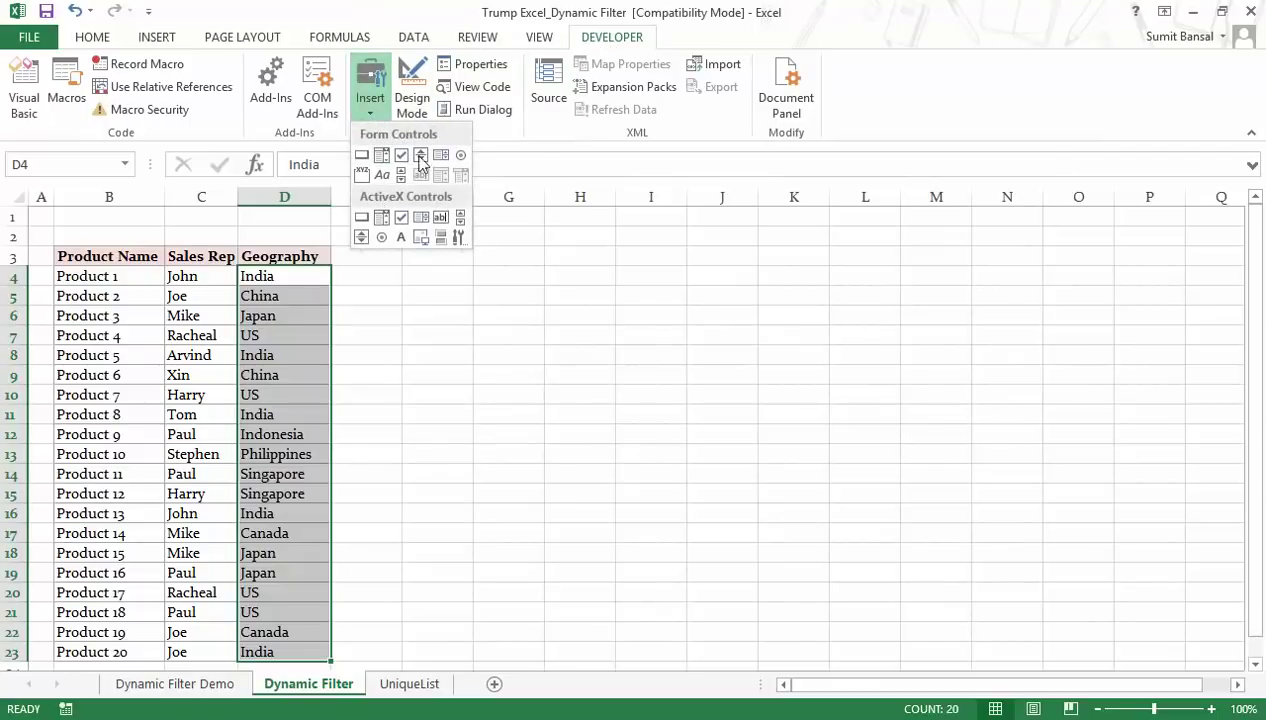
left_click(382, 219)
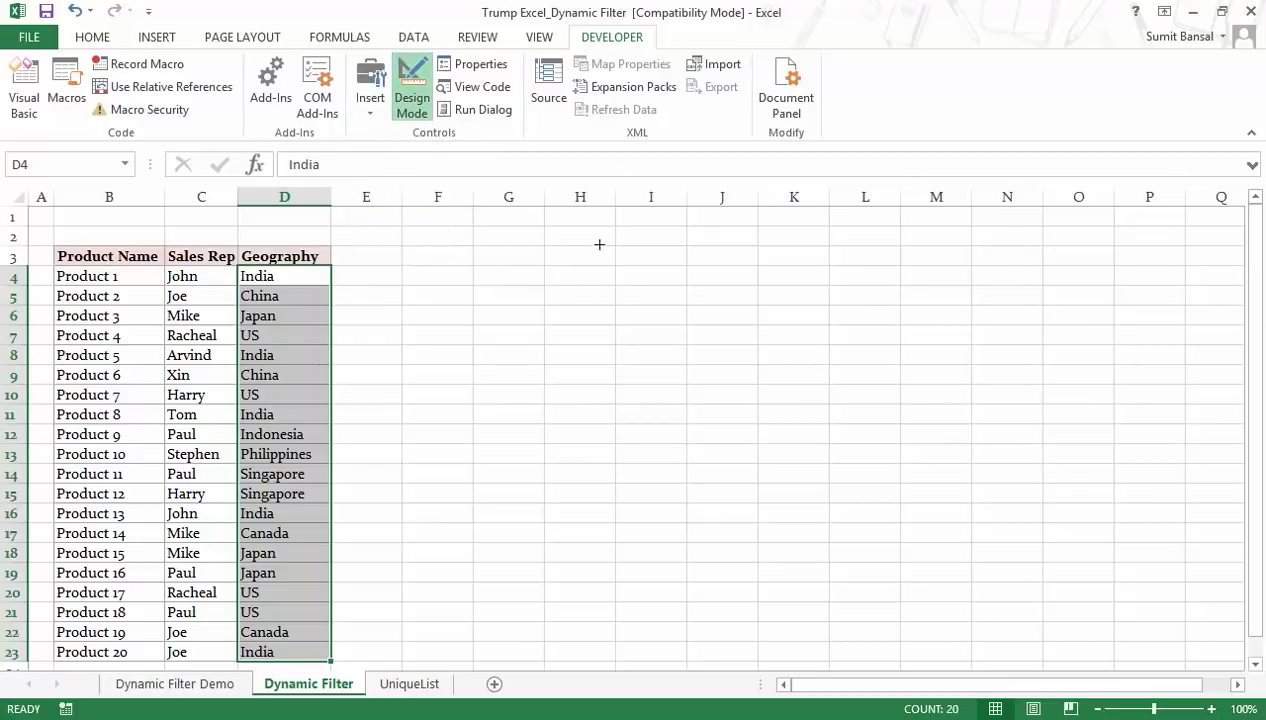
left_click_drag(593, 230, 689, 253)
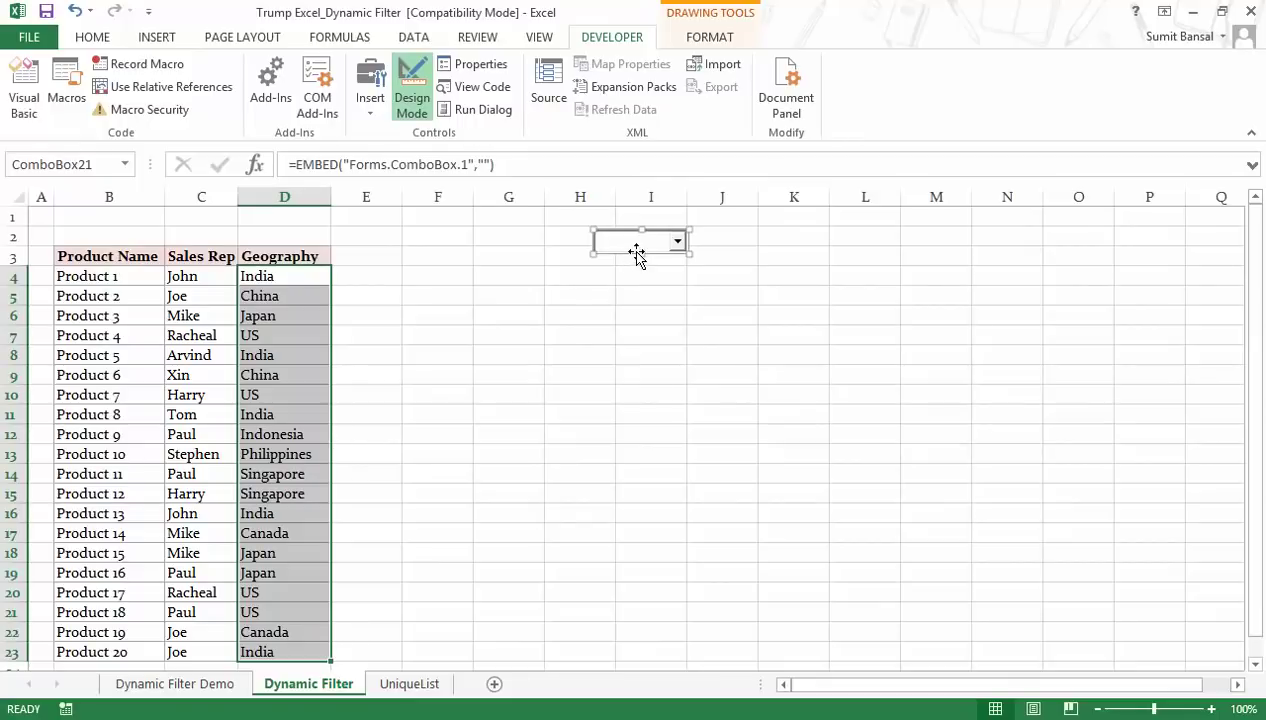
left_click_drag(625, 243, 661, 237)
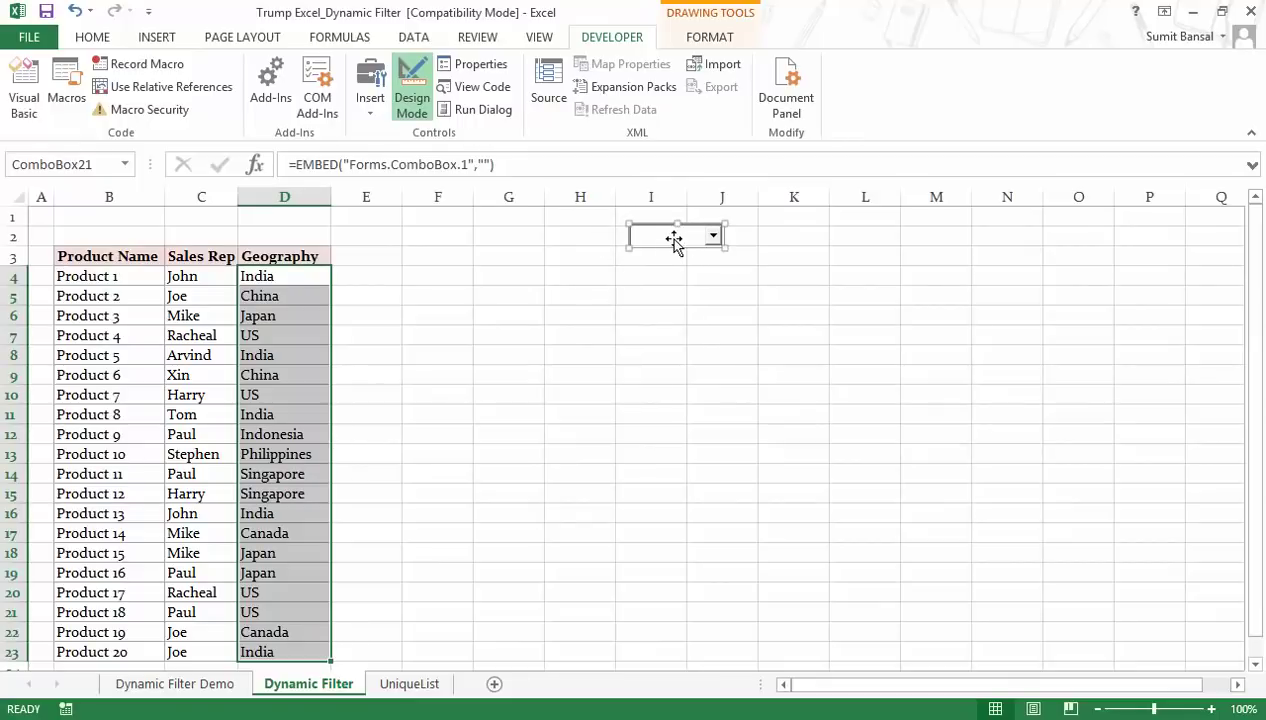
- Set the combo box's LinkedCell property to K2 and its ListFillRange property to CountryList
right_click(672, 238)
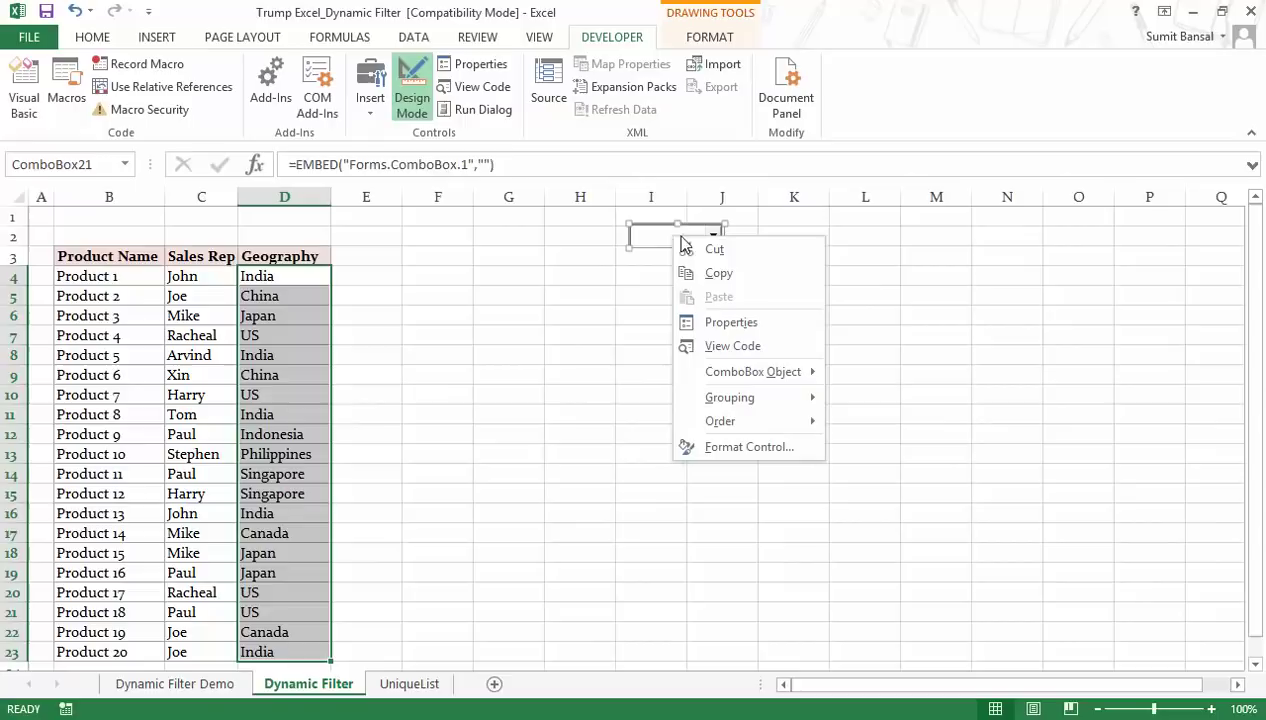
left_click(742, 331)
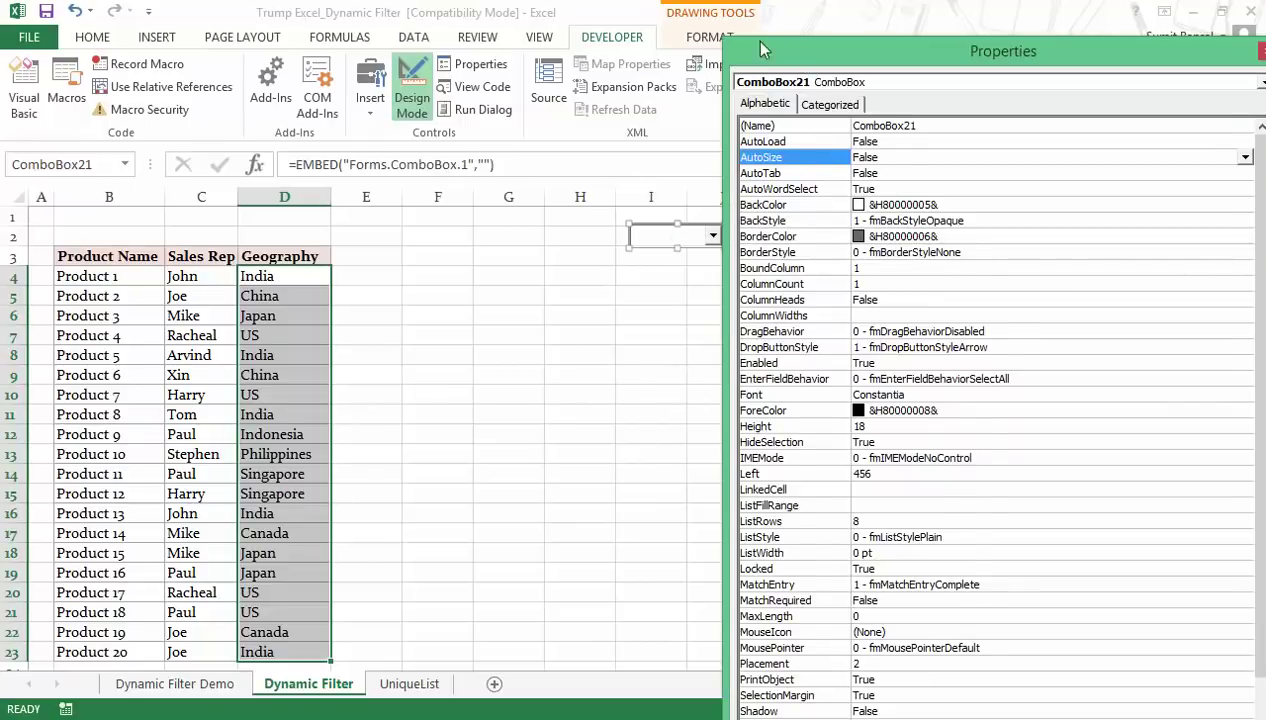
left_click_drag(760, 43, 641, 16)
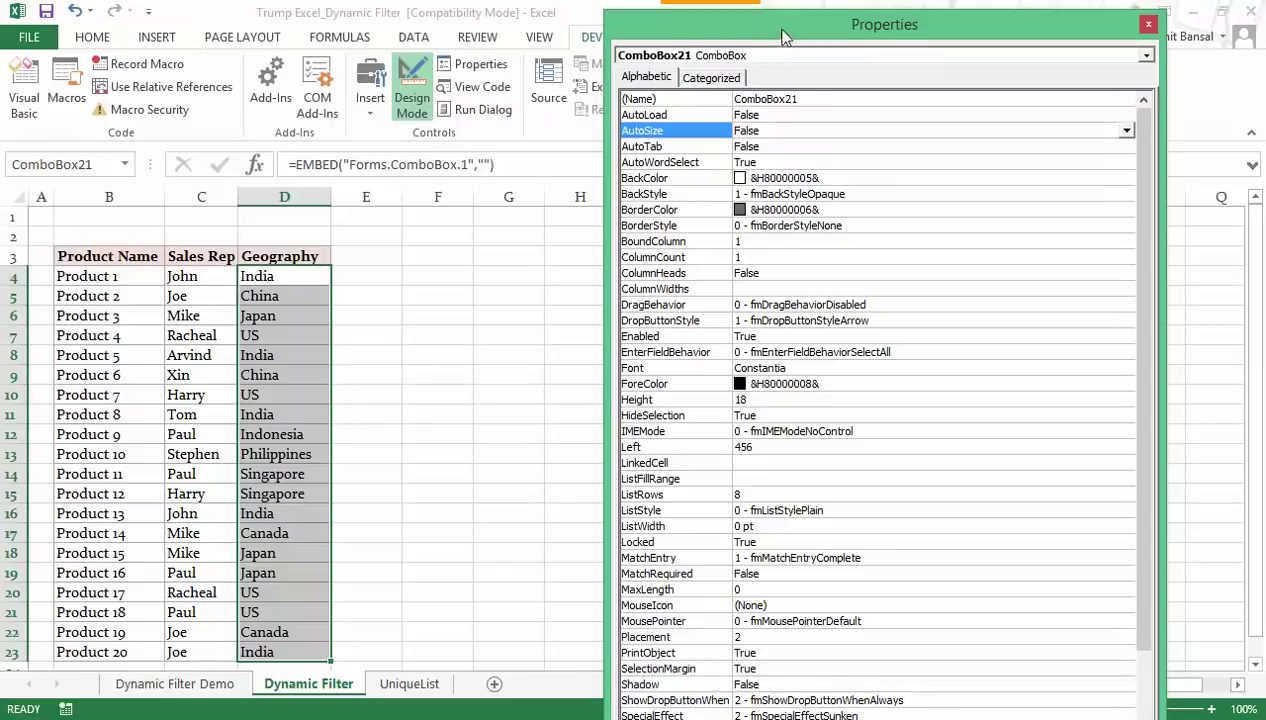
left_click_drag(784, 37, 784, 28)
left_click(744, 450)
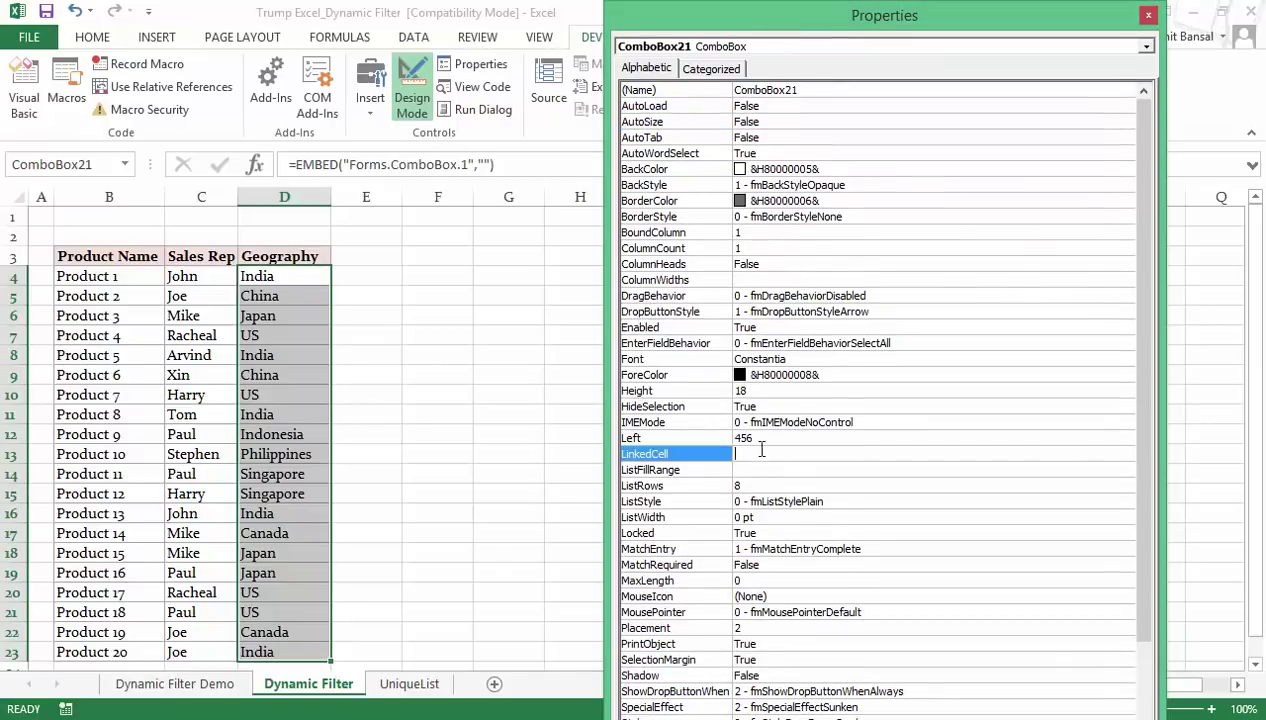
left_click_drag(686, 22, 577, 272)
left_click_drag(741, 274, 731, 139)
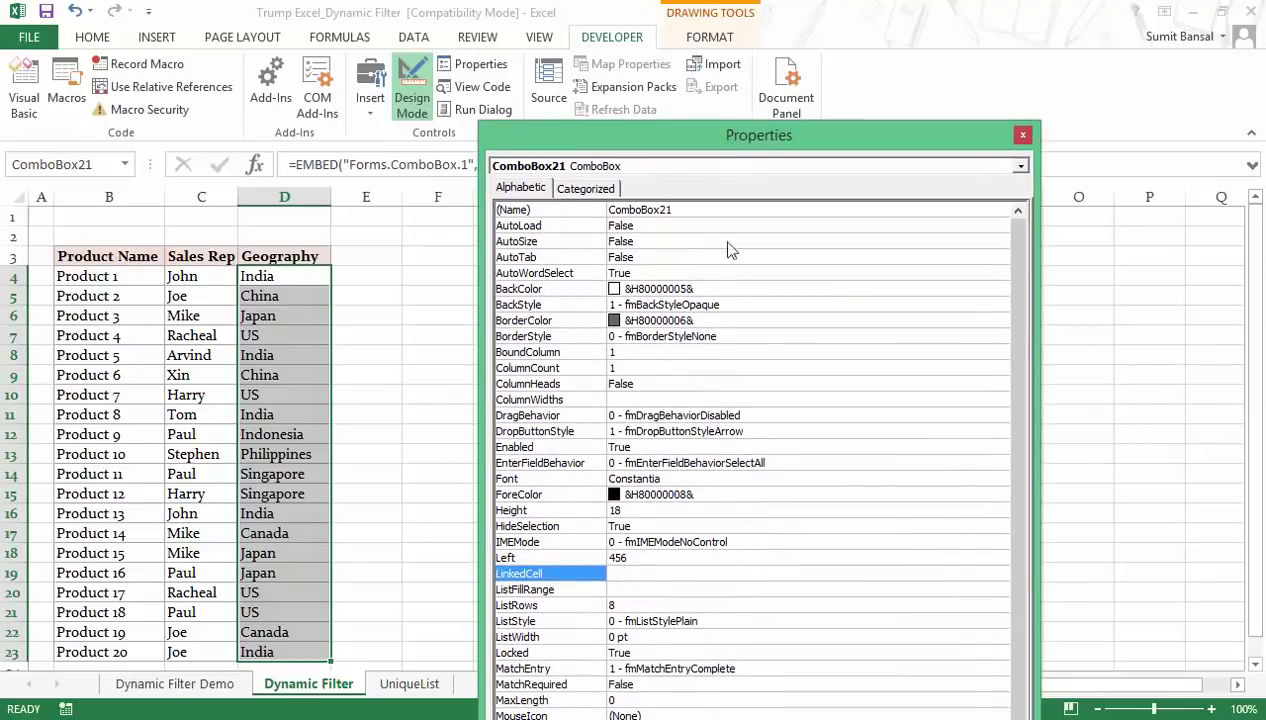
left_click(625, 590)
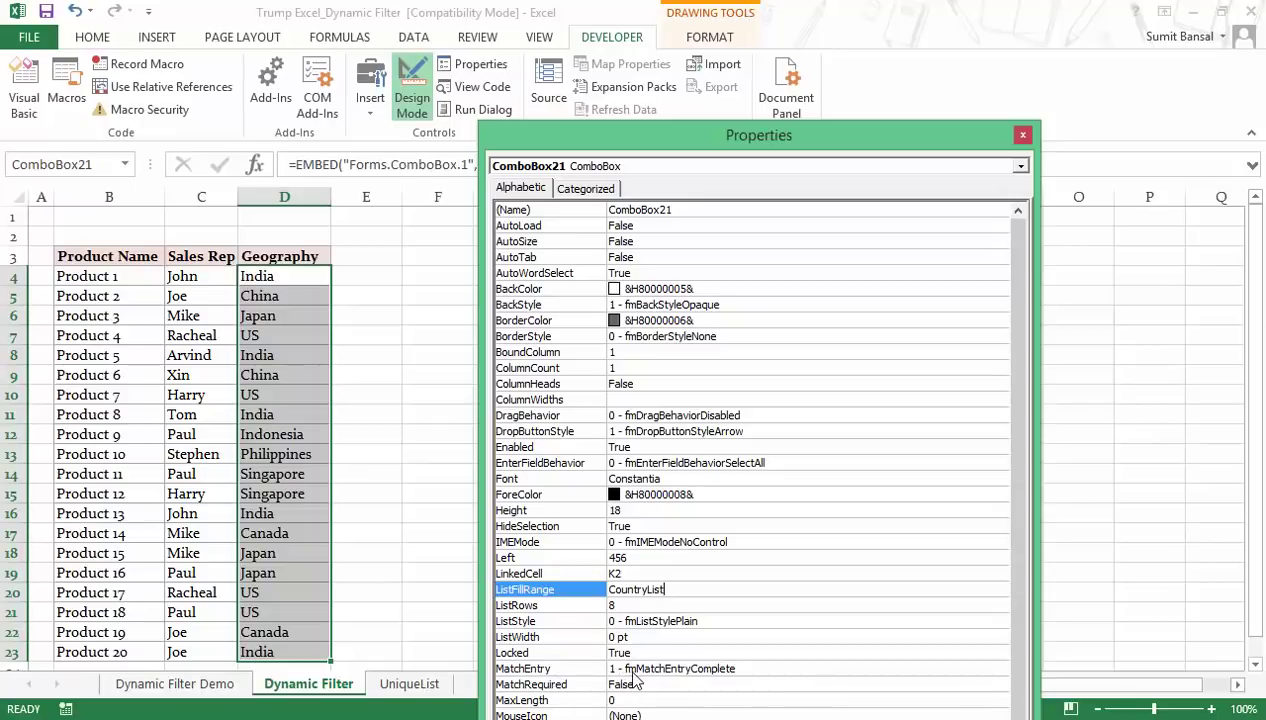
- Set the combo box's MatchEntry property to 2 - fmMatchEntryNone, close its properties and leave design mode
left_click(715, 670)
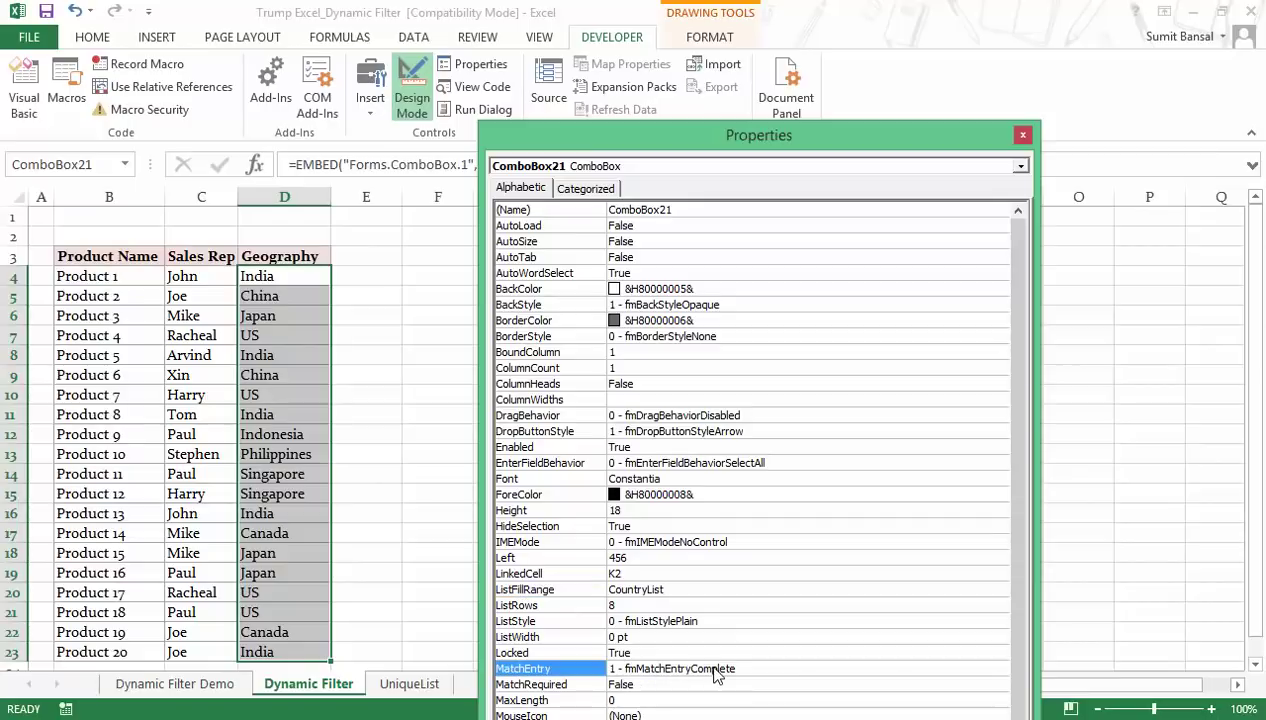
double_click(716, 670)
left_click_drag(770, 137, 722, 66)
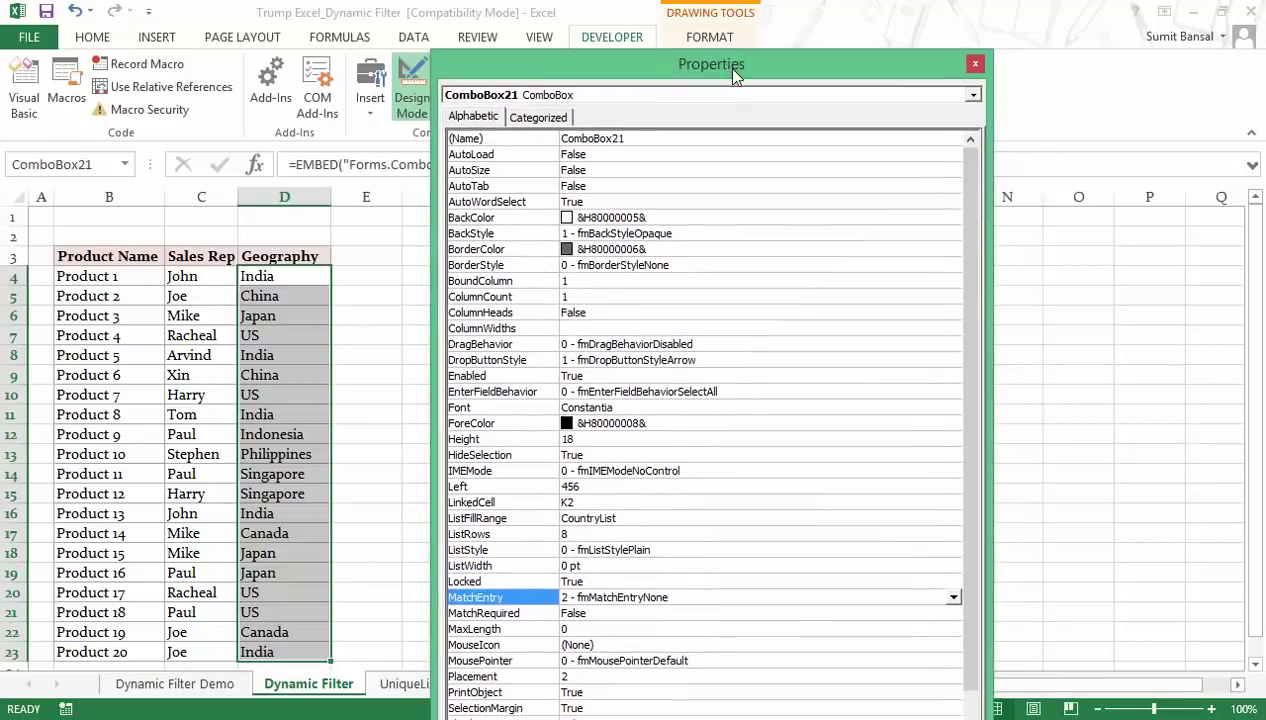
left_click(975, 66)
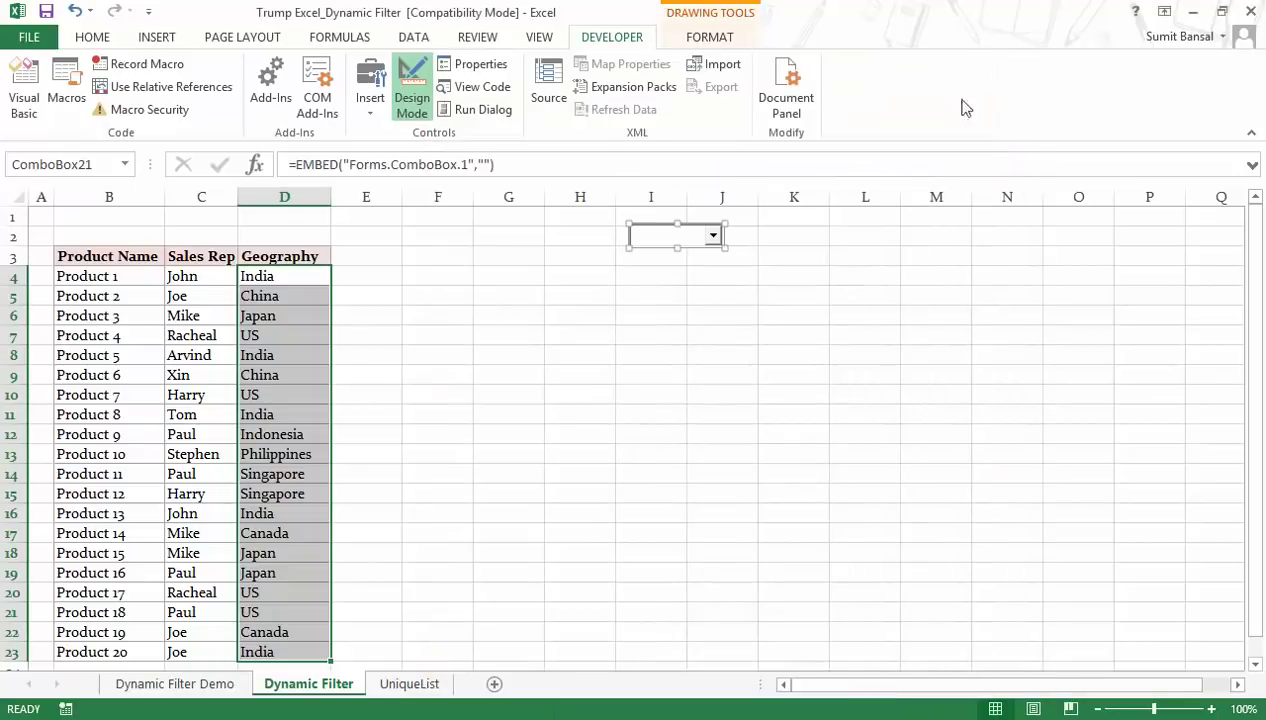
left_click(420, 107)
- Test free text entry in the combo box with the word Hello and clear it again
left_click(655, 232)
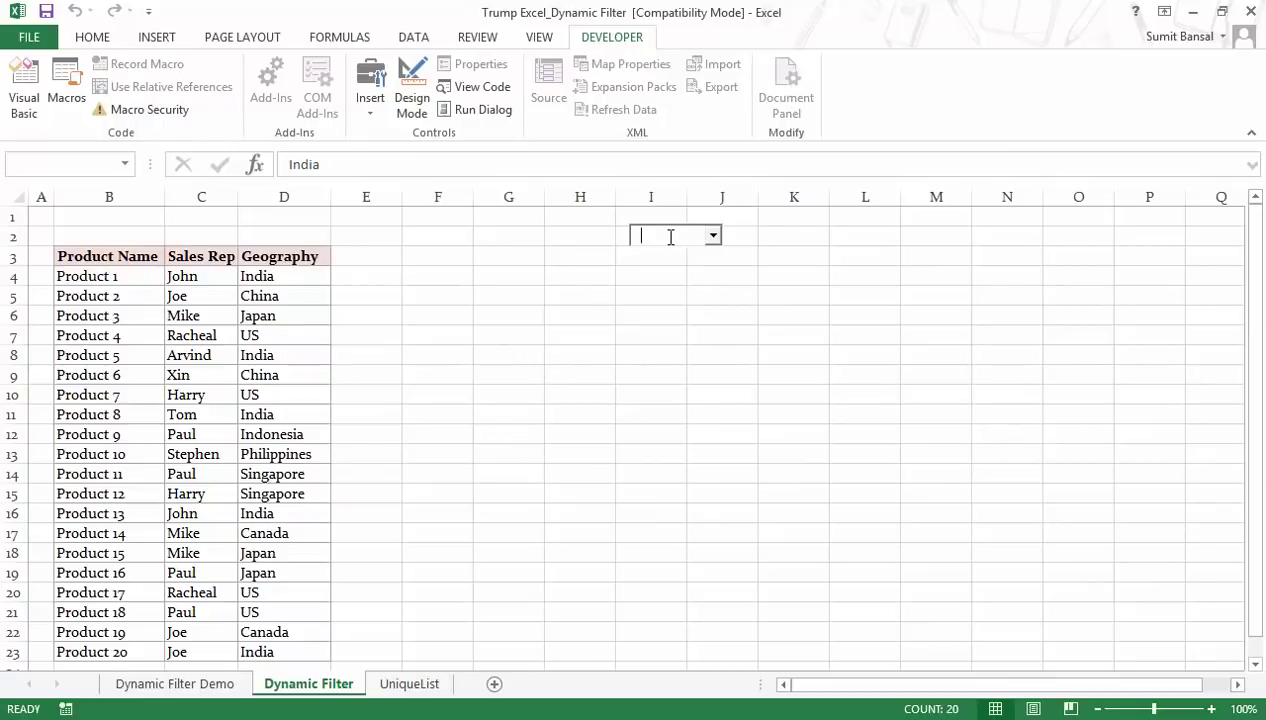
type("Hello")
key("BackSpace")
key("BackSpace")
key("BackSpace")
key("BackSpace")
key("Escape")
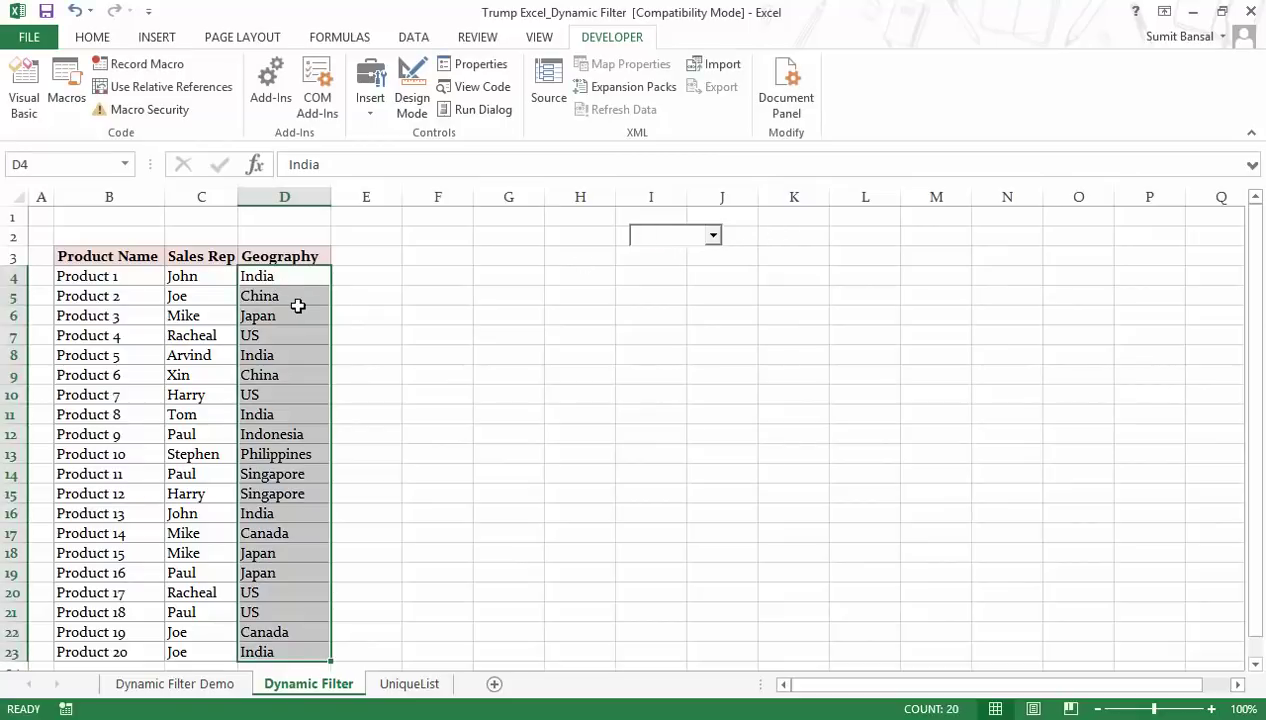
- Enter the heading "Helper Column1" in cell E3, beside the Geography heading
left_click(357, 254)
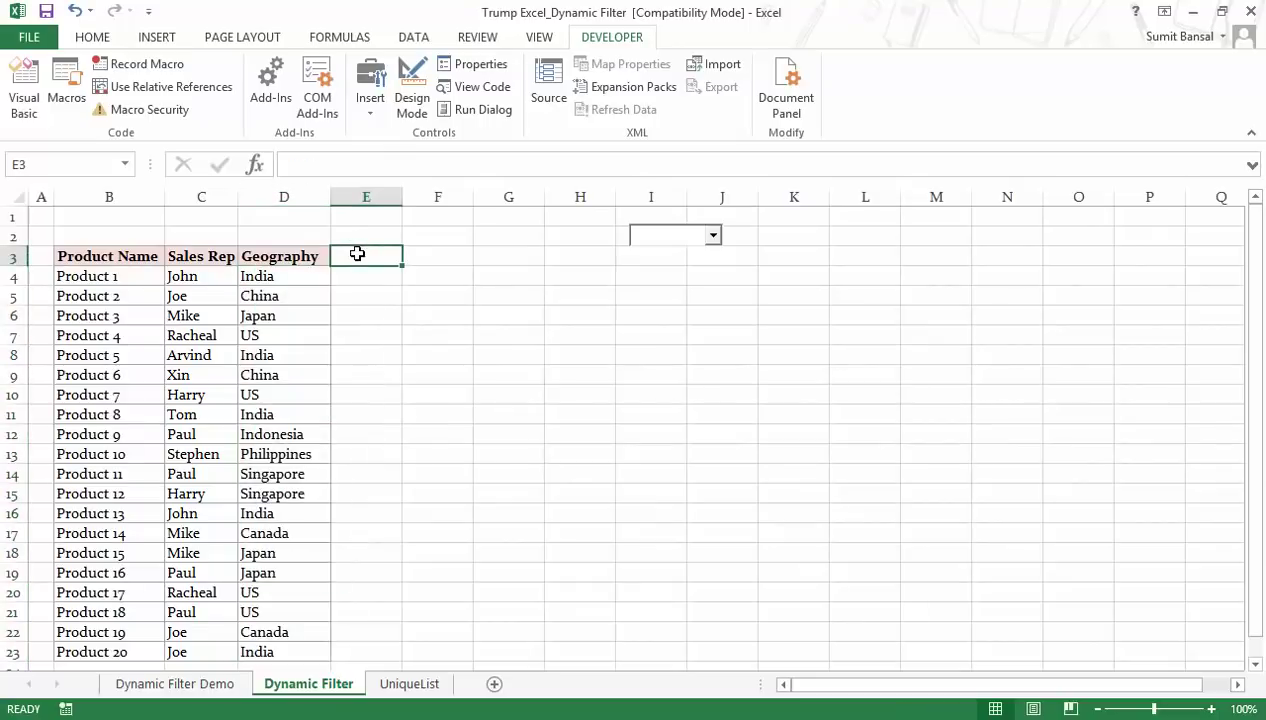
type("Helper ")
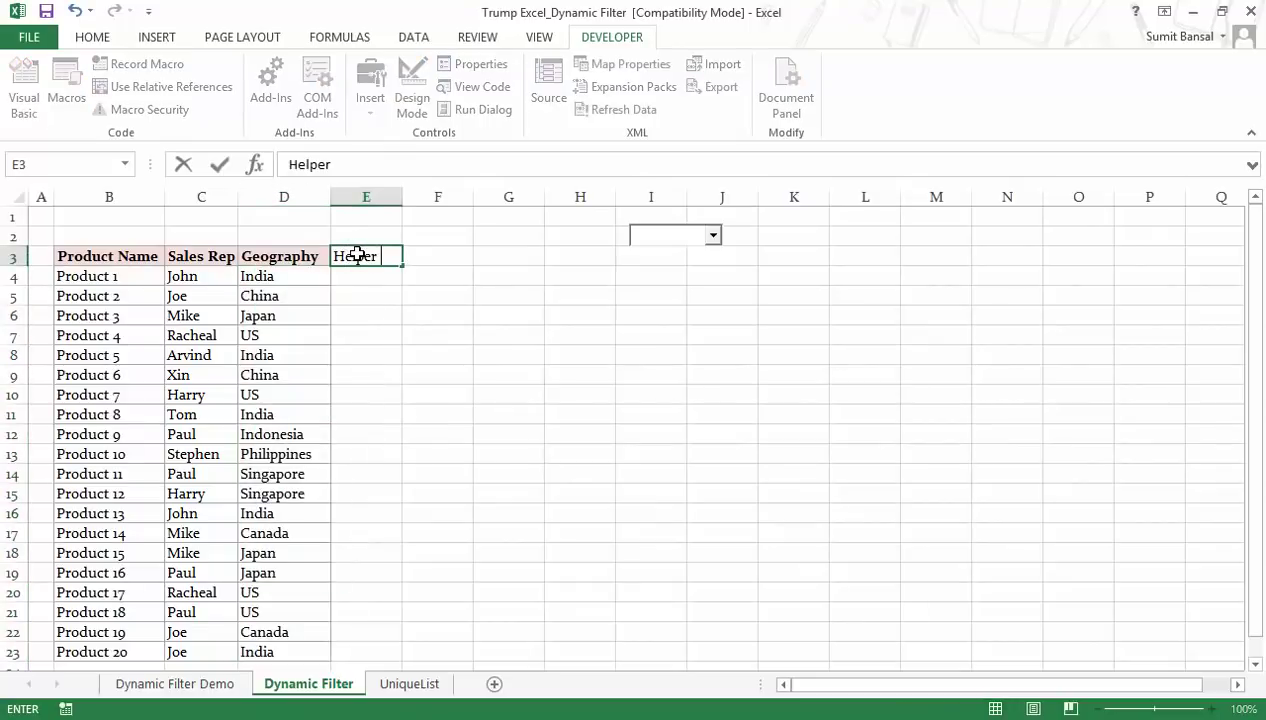
type("Cou")
type("lumns")
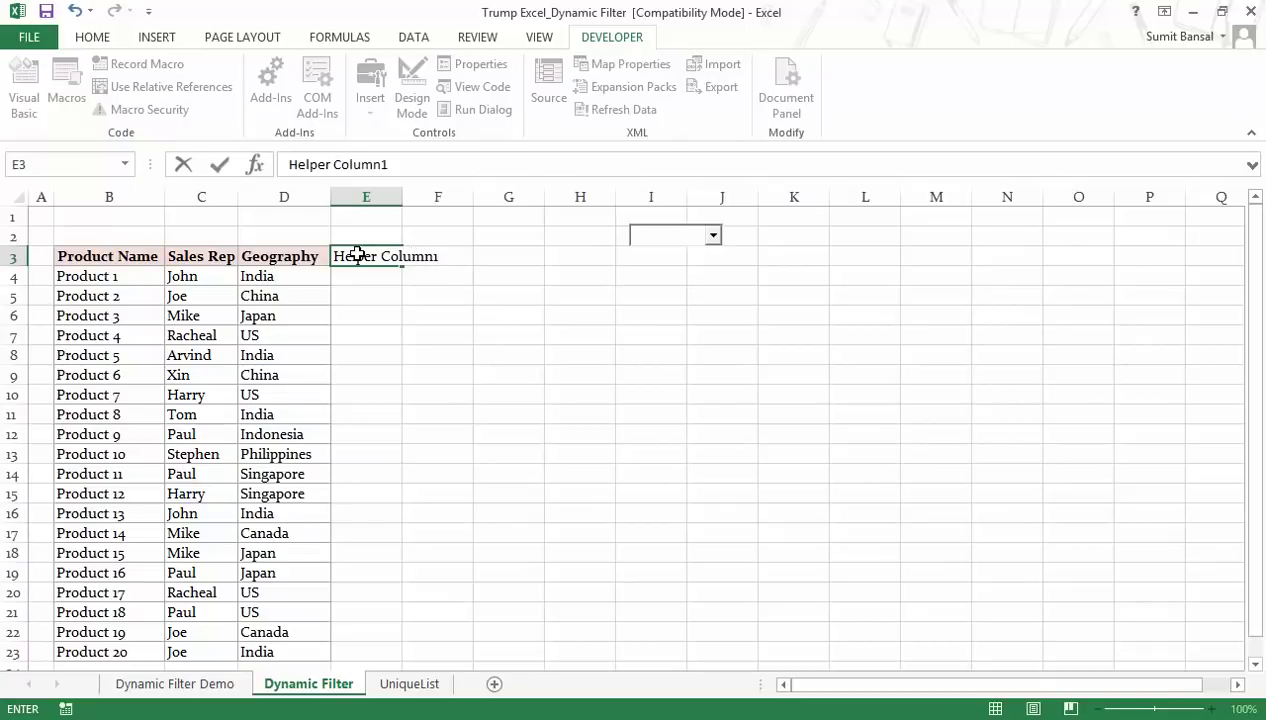
key("Return")
- Shorten the heading in cell E3 to "Helper 1"
left_click(357, 255)
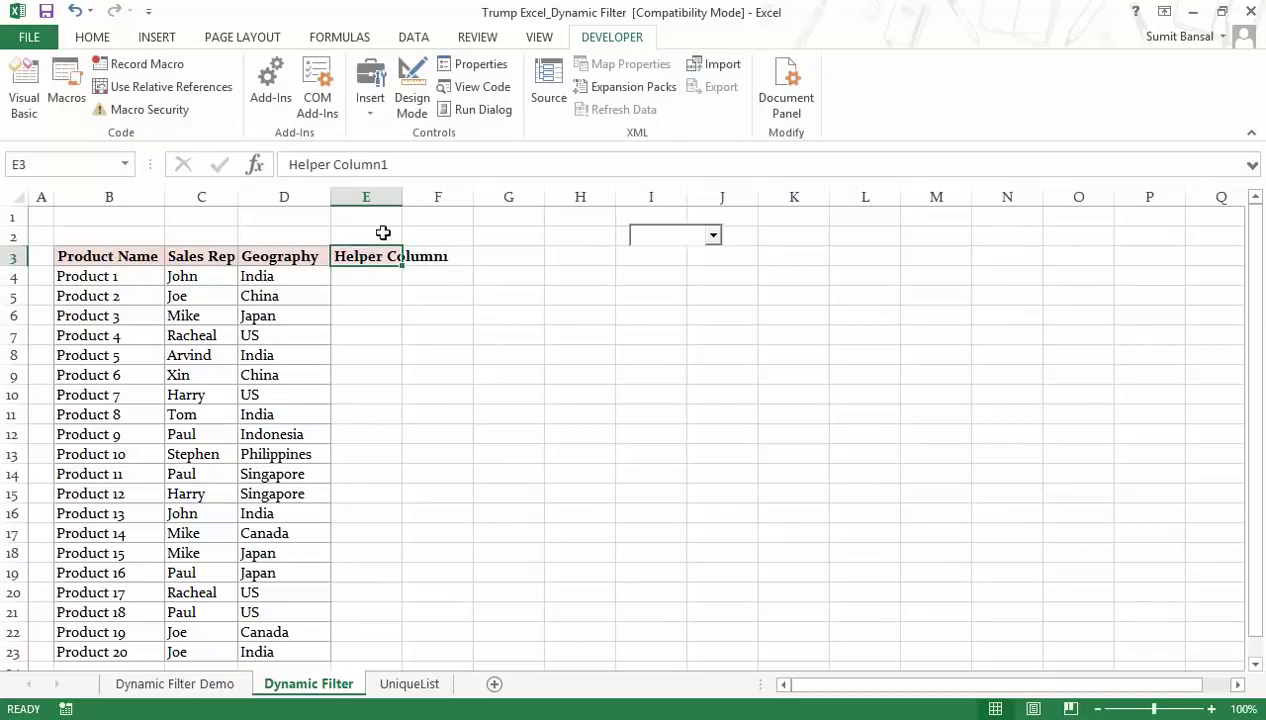
key("F2")
key("BackSpace")
key("BackSpace")
key("BackSpace")
key("BackSpace")
key("BackSpace")
key("BackSpace")
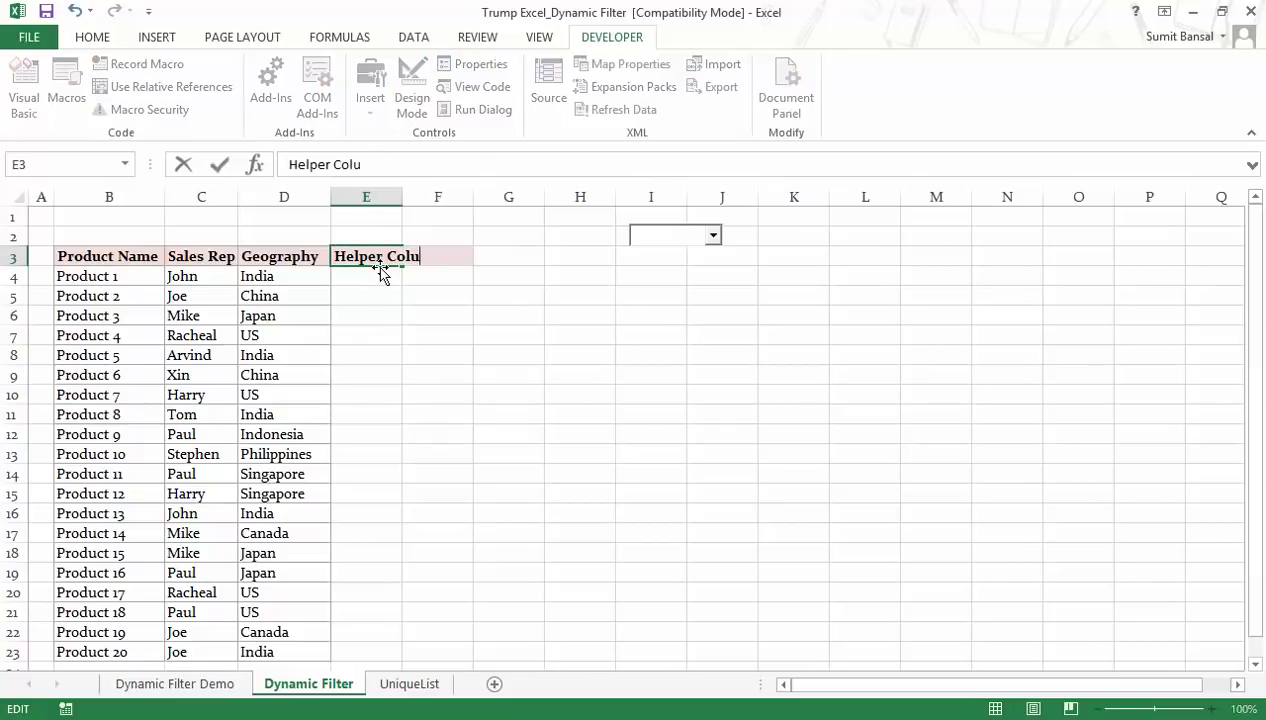
type("1")
key("Return")
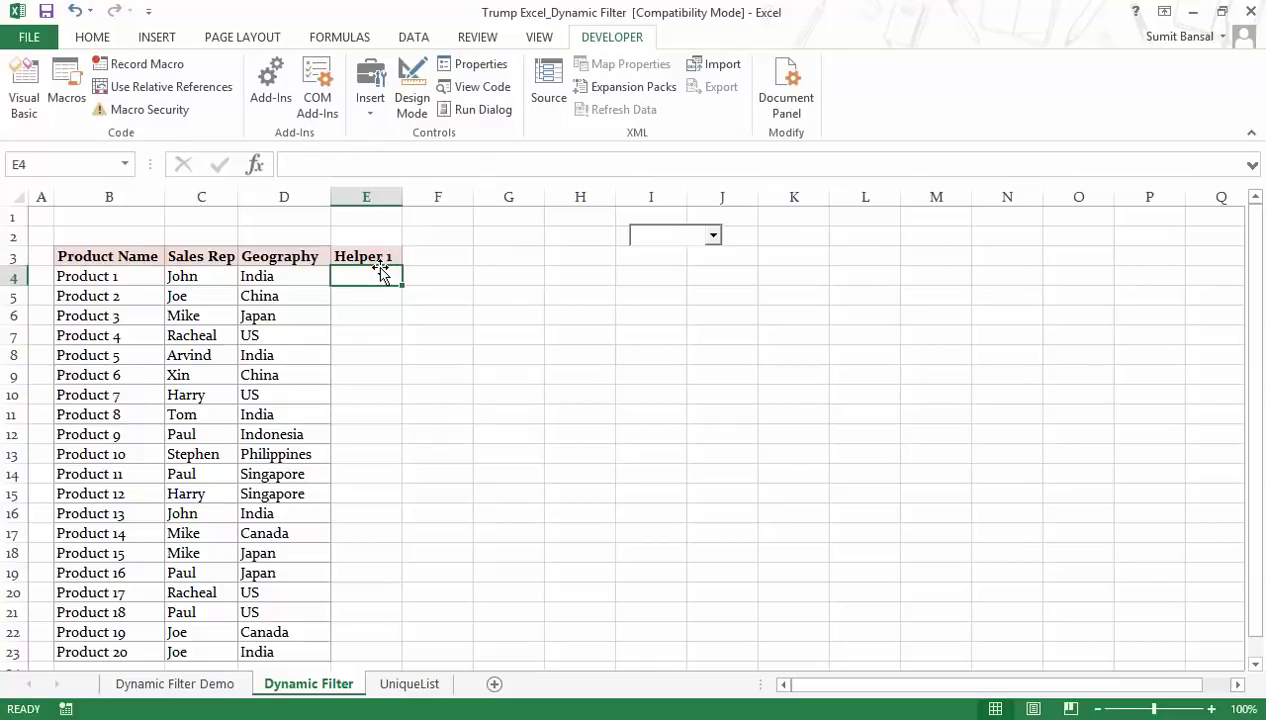
left_click(380, 264)
- Enter the headings "Helper 2" in cell F3 and "Helper3" in cell G3, and return to cell E4
left_click(418, 254)
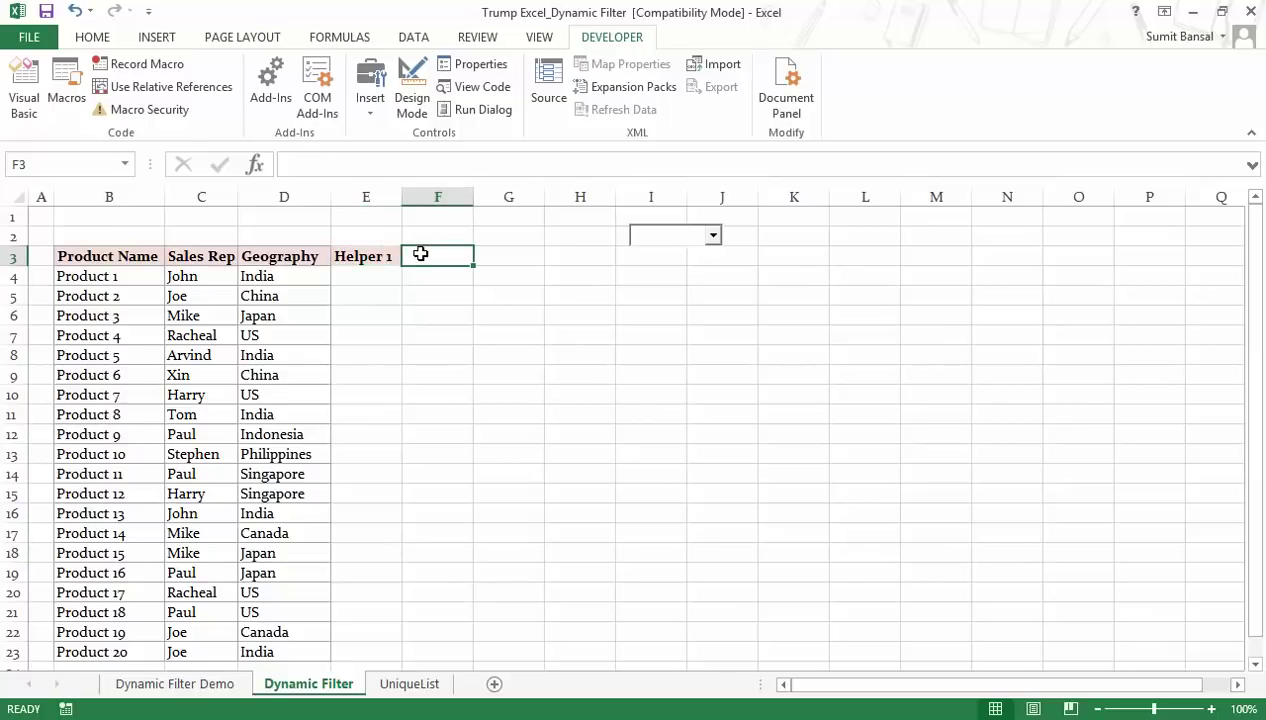
type("Helper 2")
key("Return")
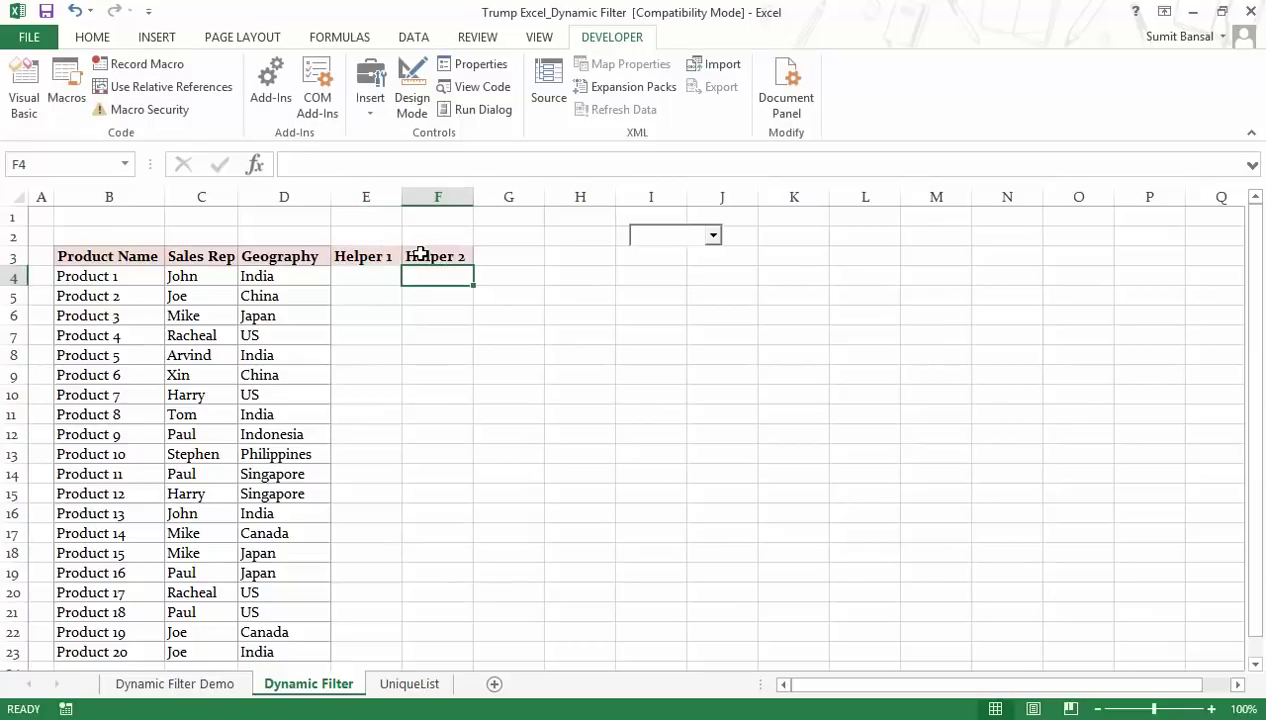
key("Up")
key("Right")
type("Helpe")
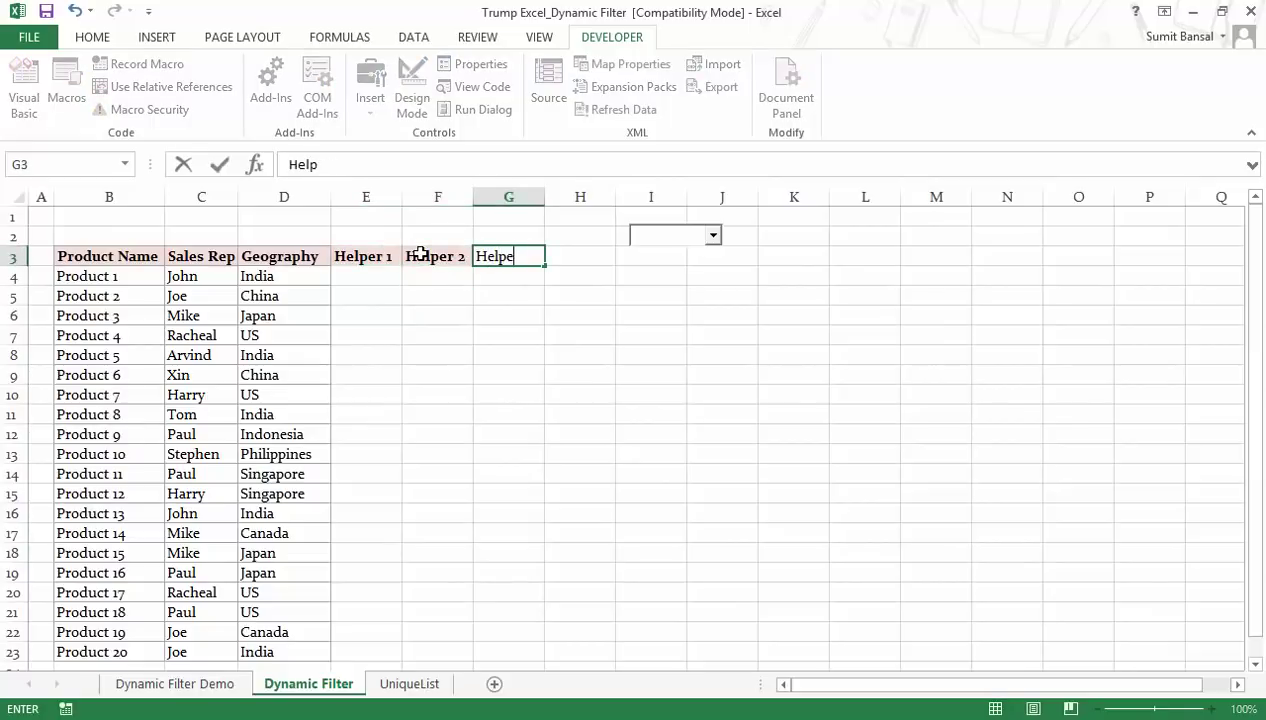
type("r3")
key("Return")
key("Up")
key("Left")
key("Left")
key("Down")
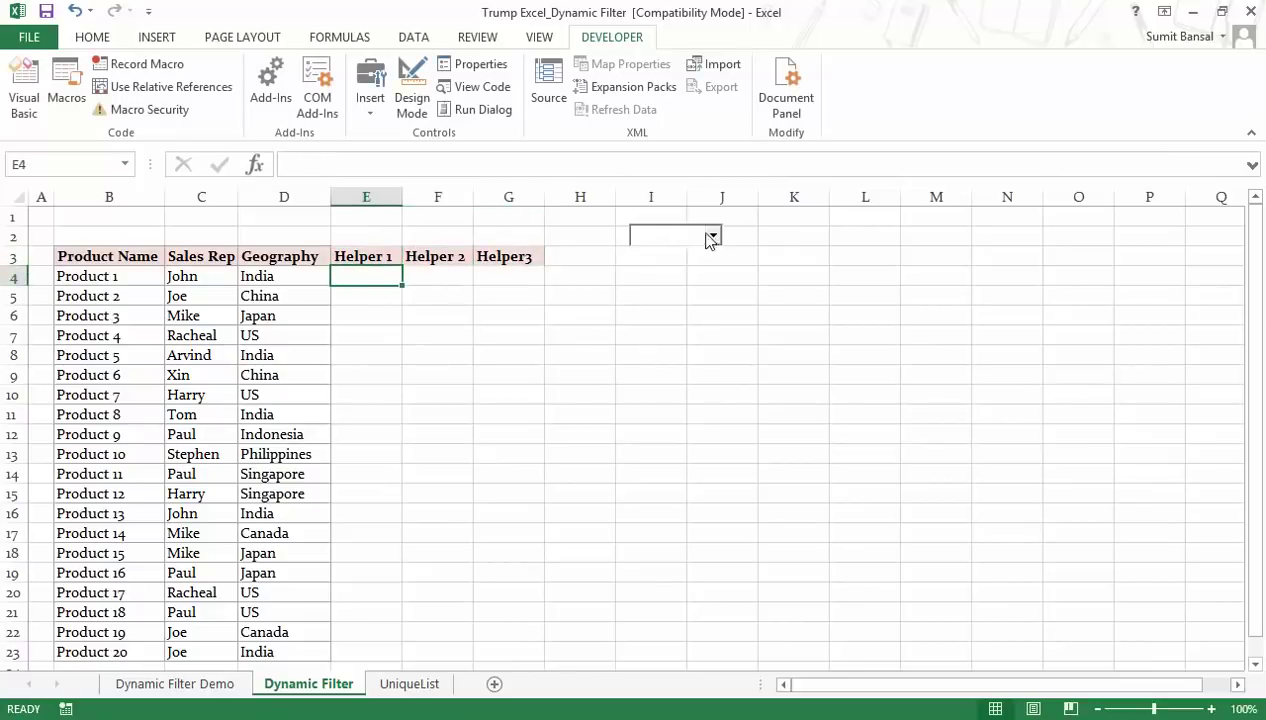
- Enter US in the combo box so that it feeds the linked cell K2, and go back to cell E4
left_click(676, 236)
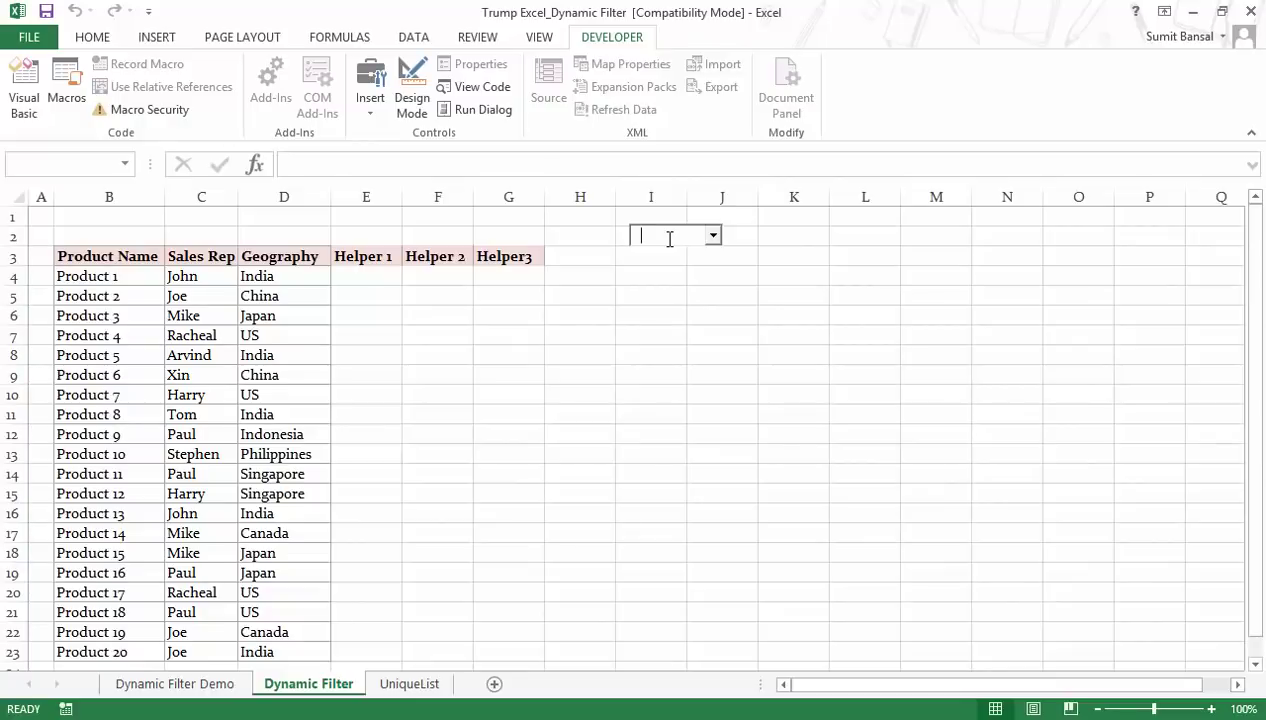
type("US")
left_click(345, 277)
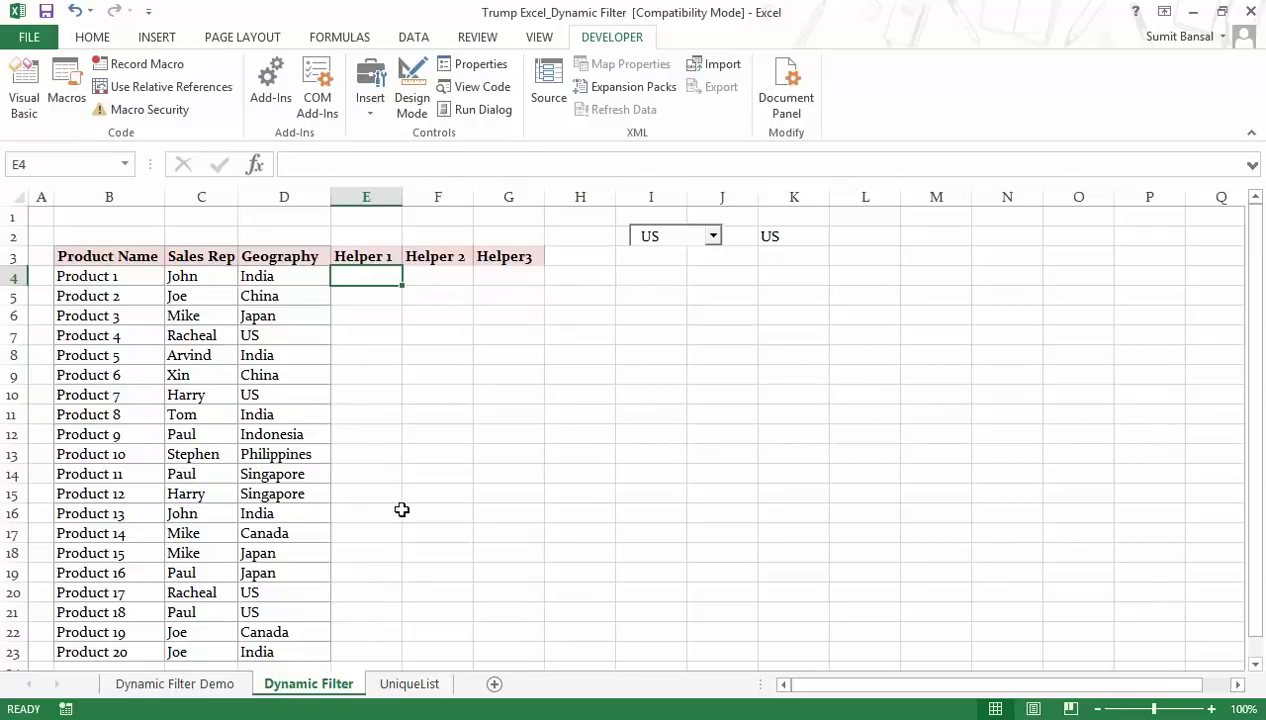
- Enter =ROWS($E$4:E4) in cell E4 and fill it down the Helper 1 column to row 23
type("=row")
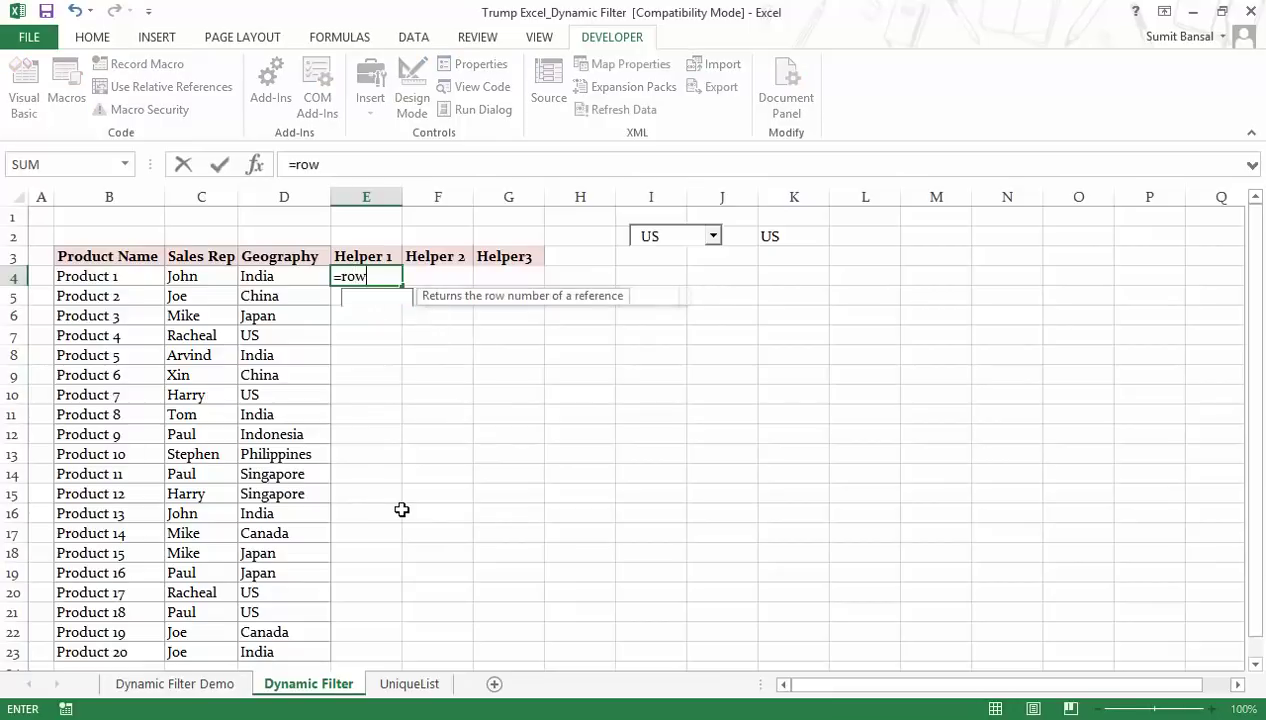
type("s(")
key("Left")
key("Right")
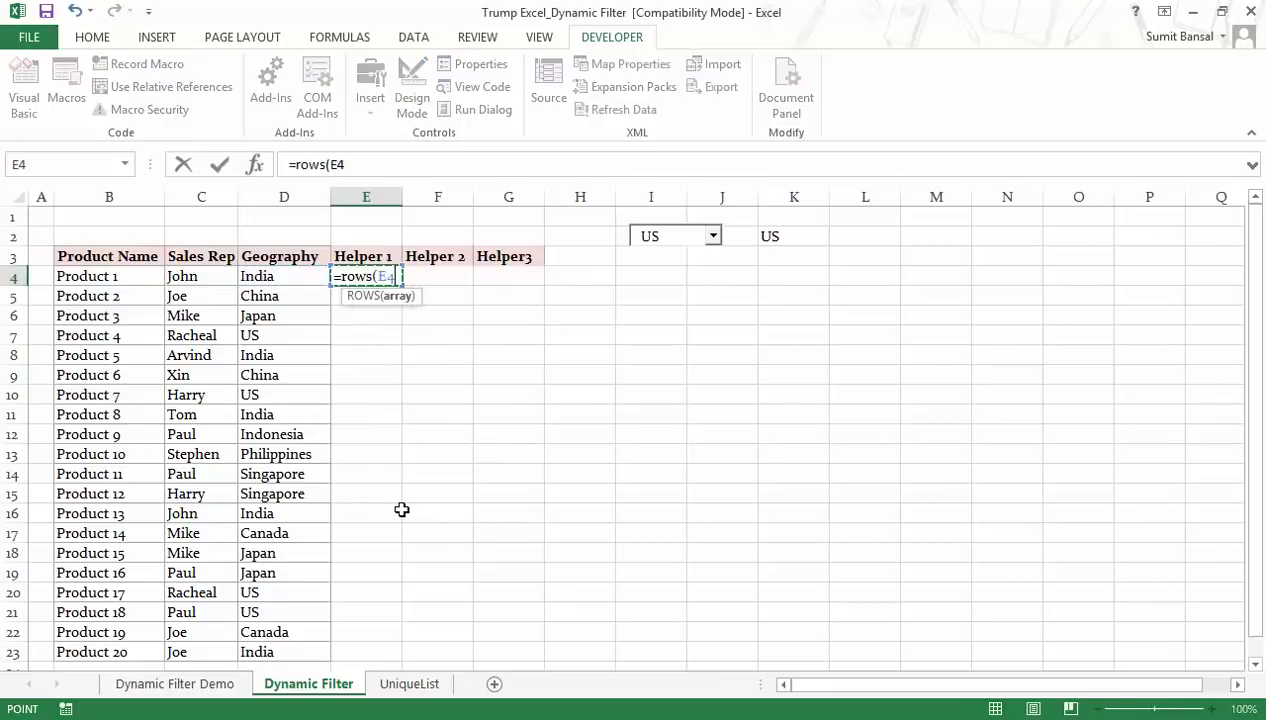
key("F8")
key("F2")
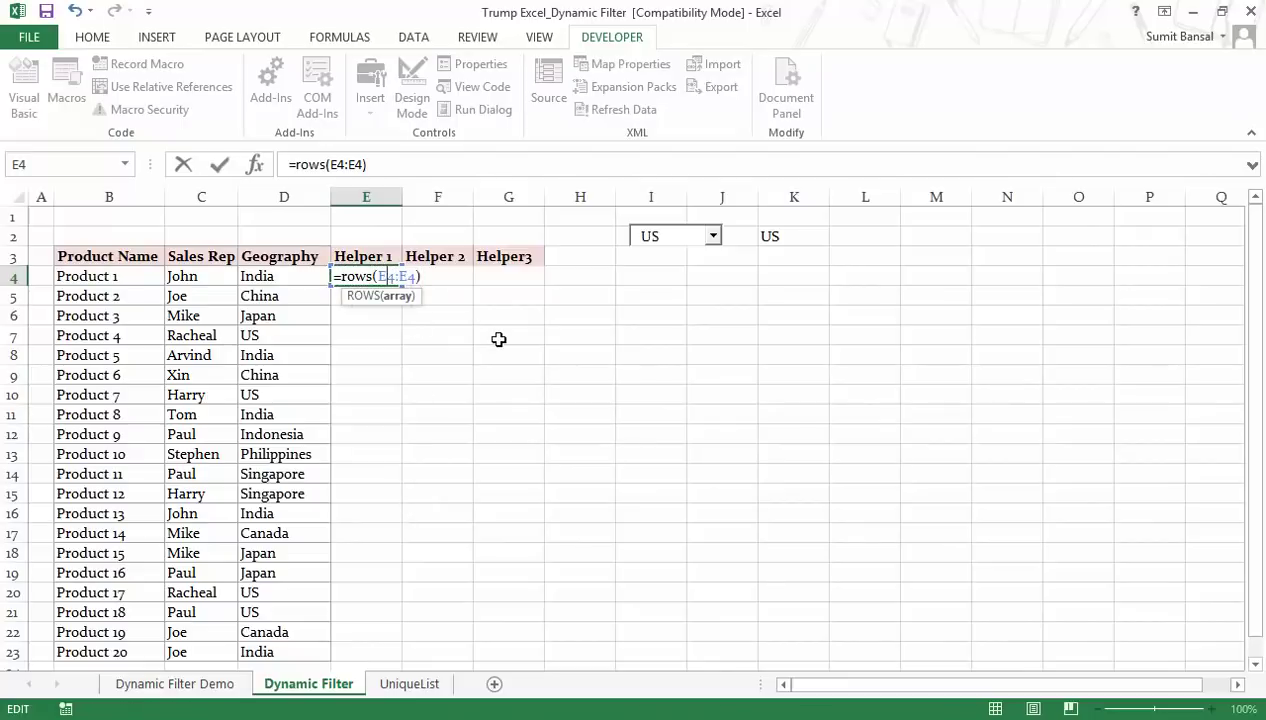
key("F4")
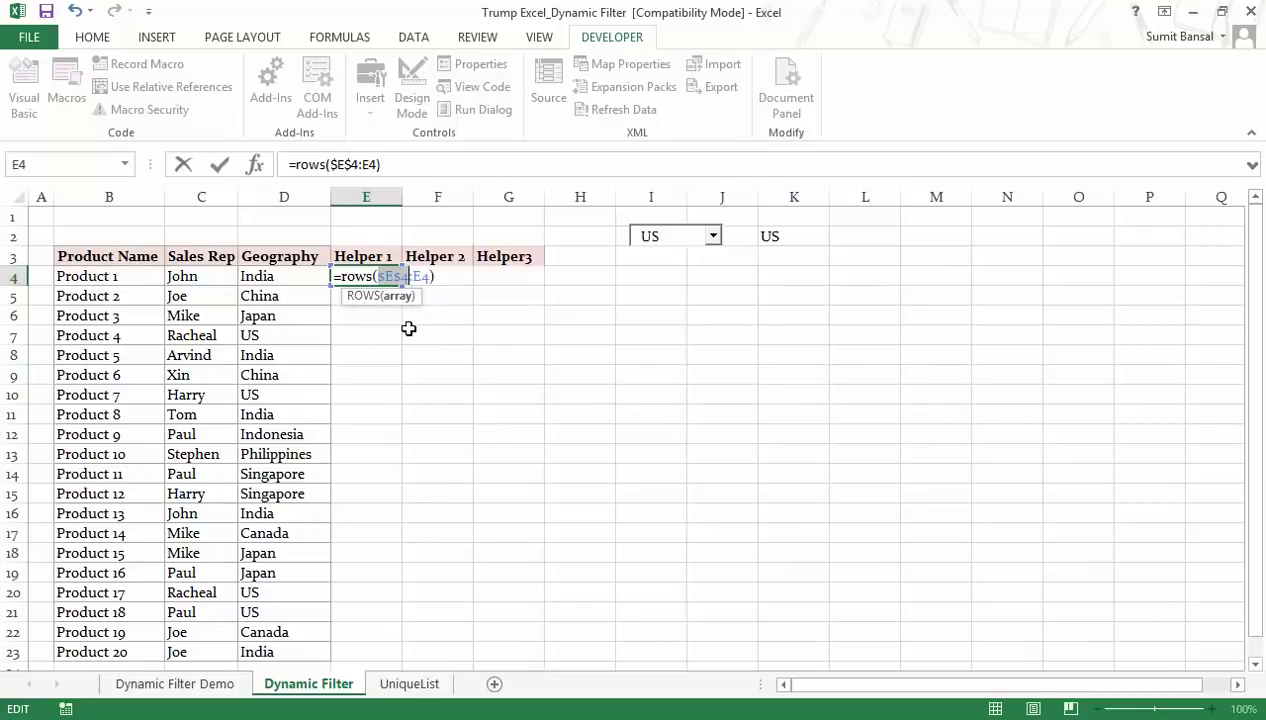
key("Return")
key("Up")
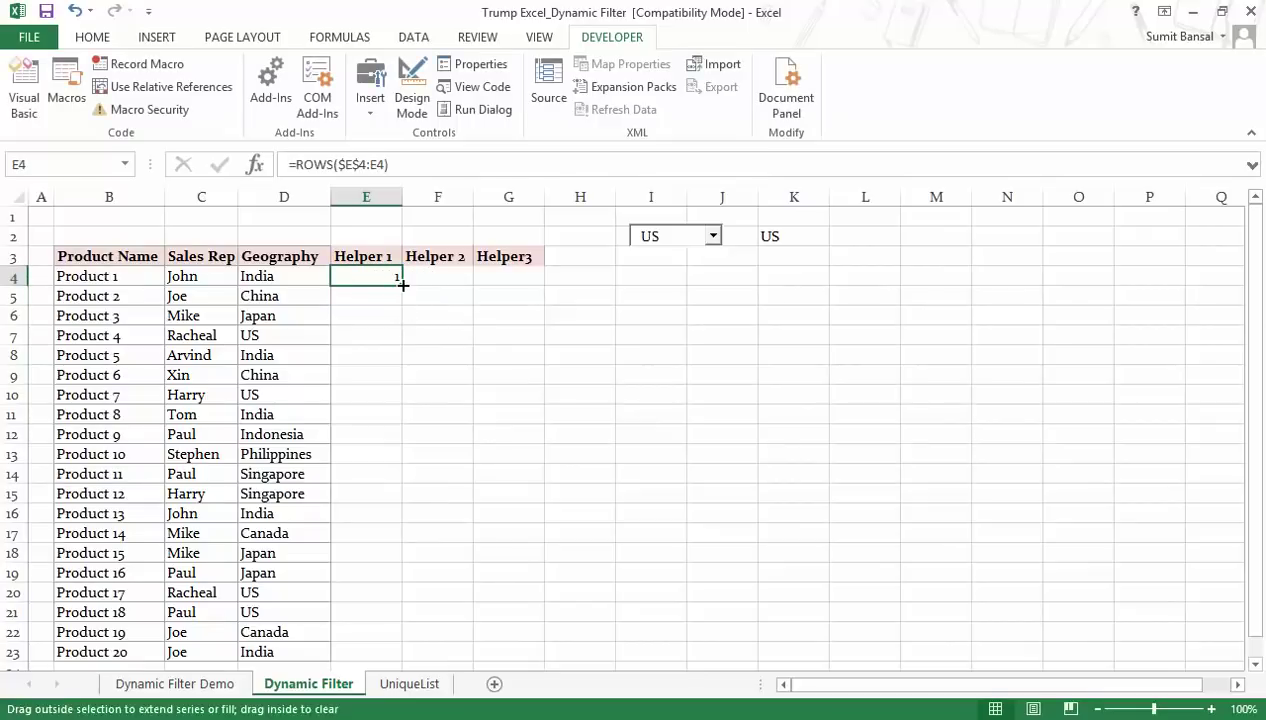
double_click(402, 285)
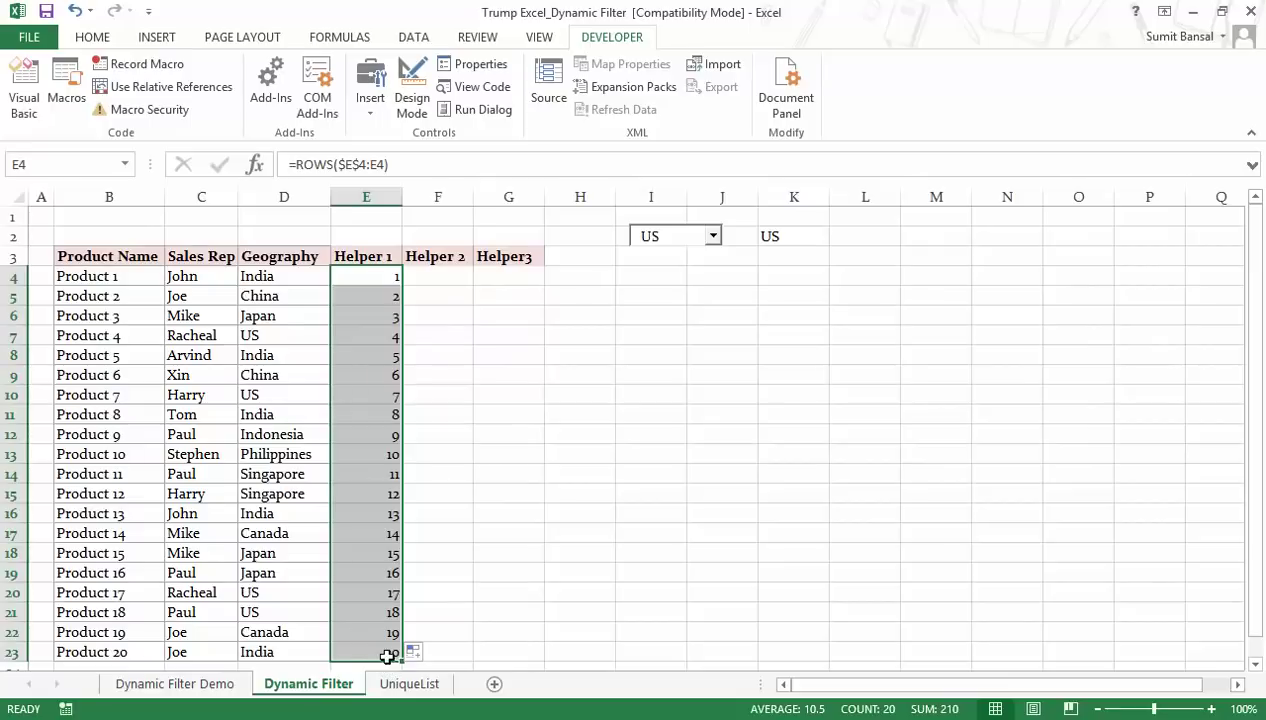
- Enter =SEARCH(K2,D4) in cell F4 and fill it down the Helper 2 column to row 23
left_click(430, 281)
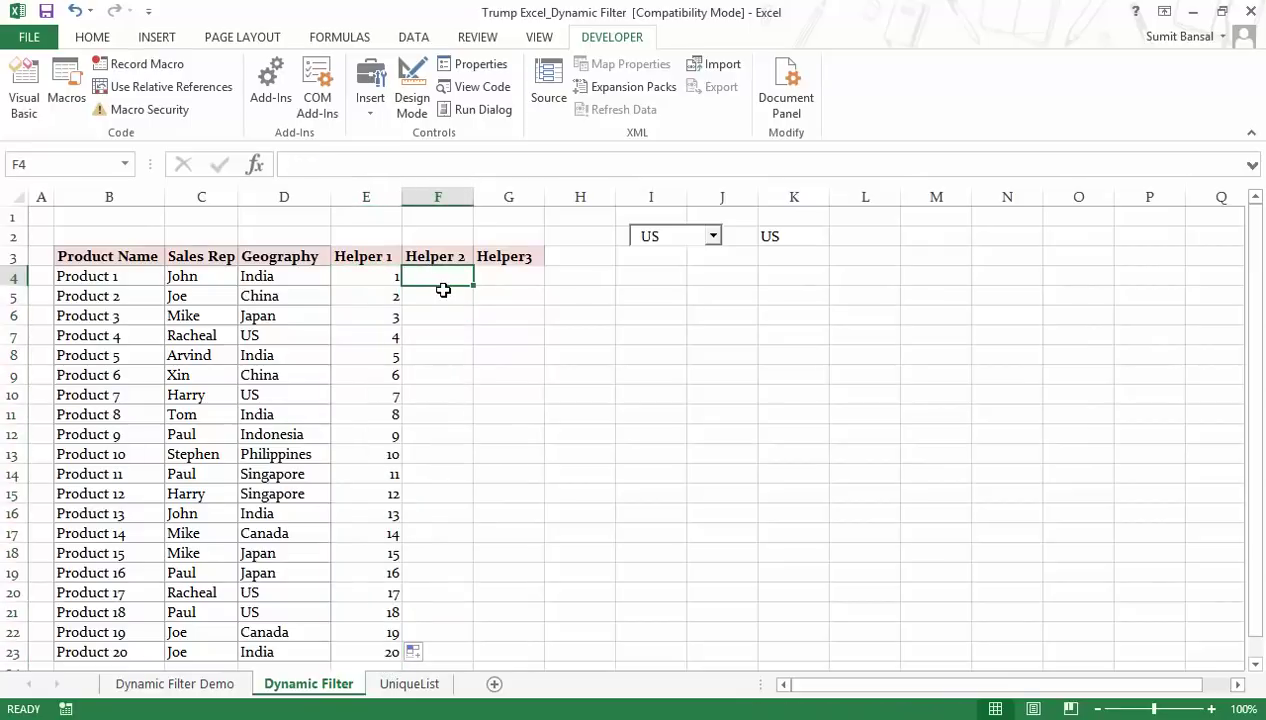
type("=")
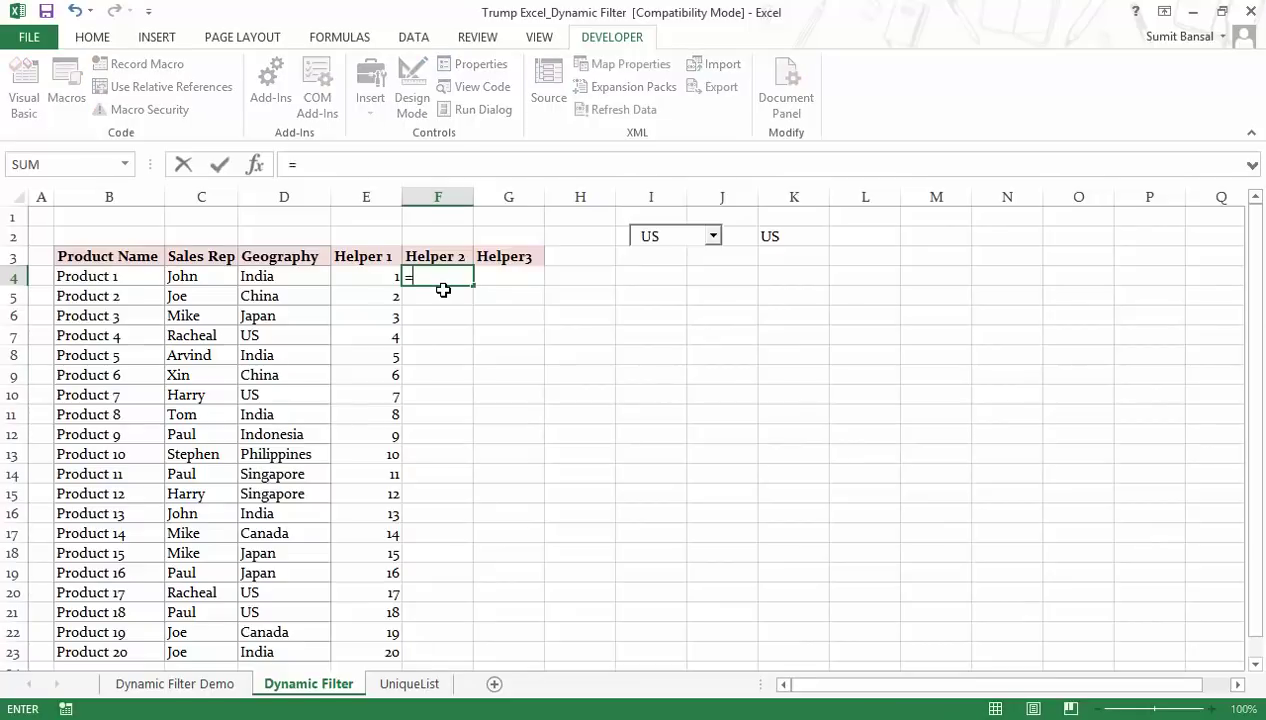
type("searc")
key("Tab")
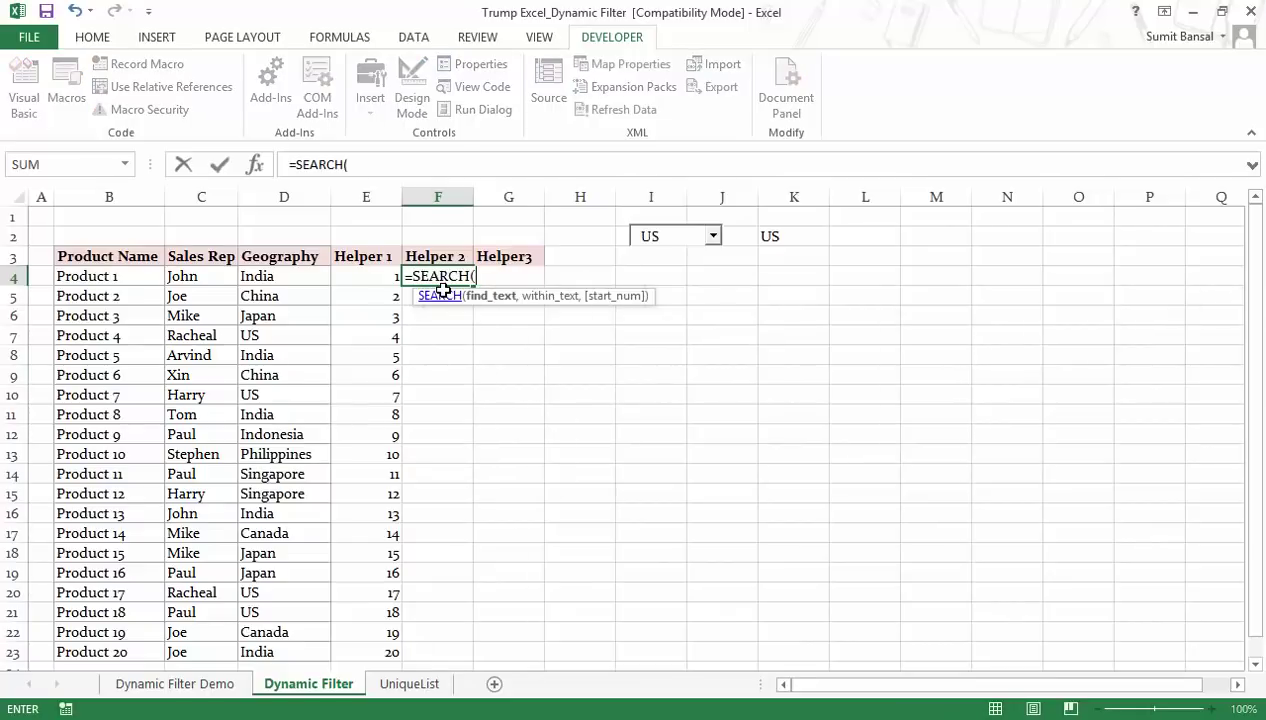
left_click(795, 234)
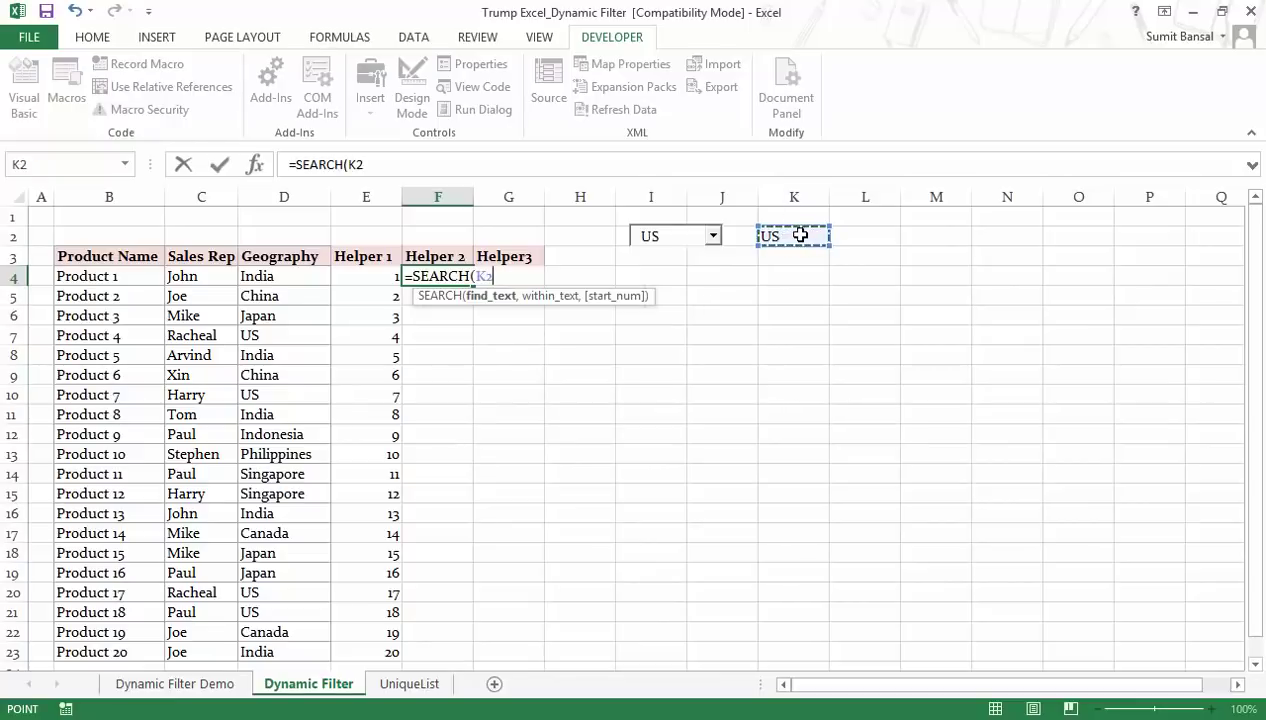
type(",")
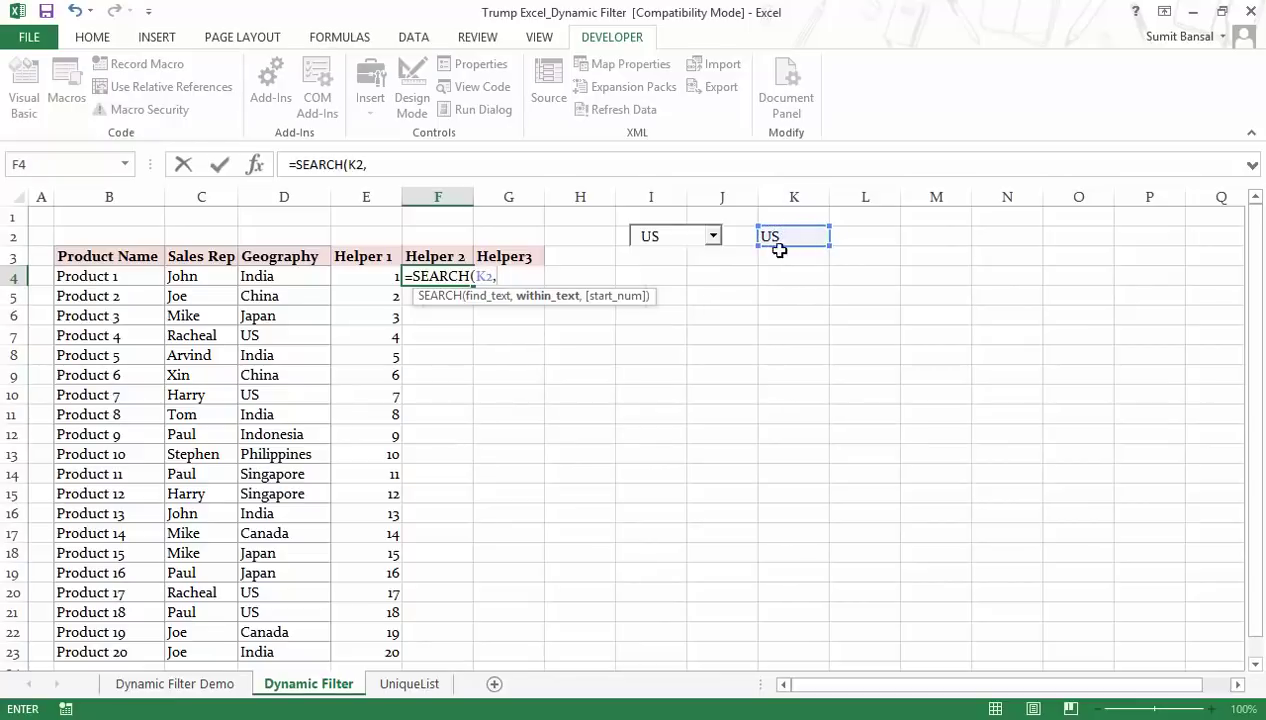
left_click(275, 277)
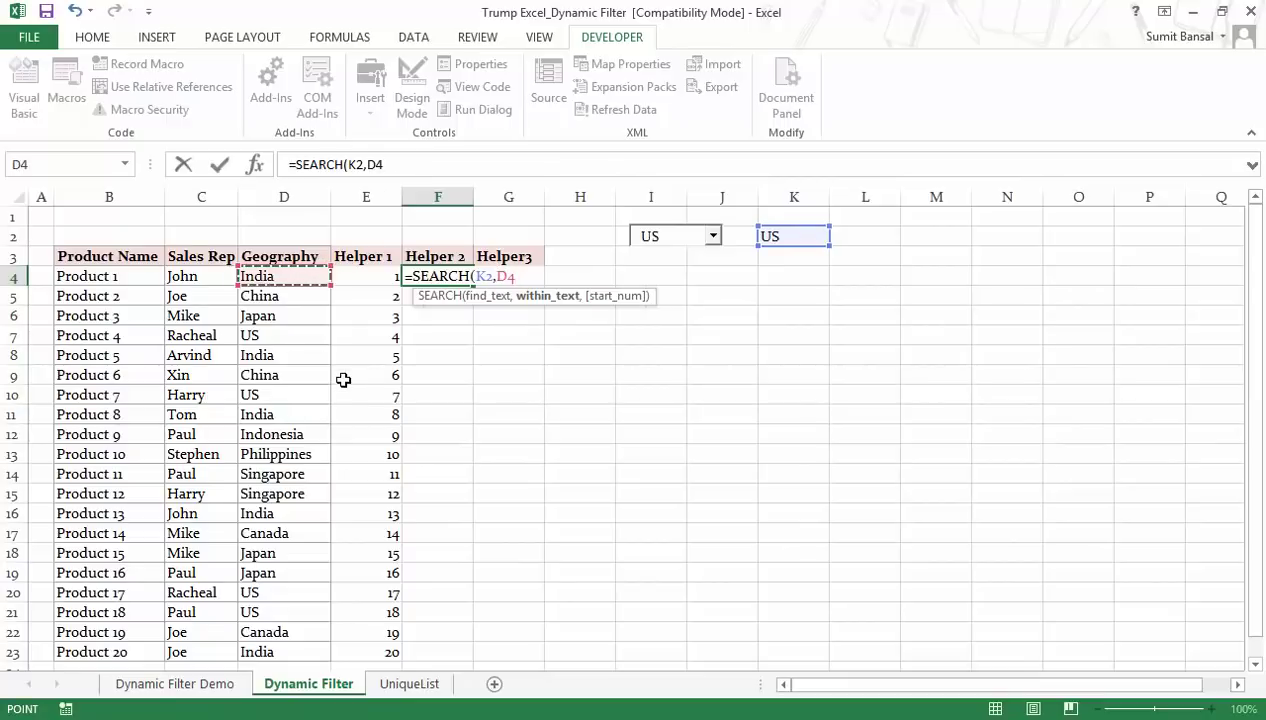
type(")")
key("Return")
key("Up")
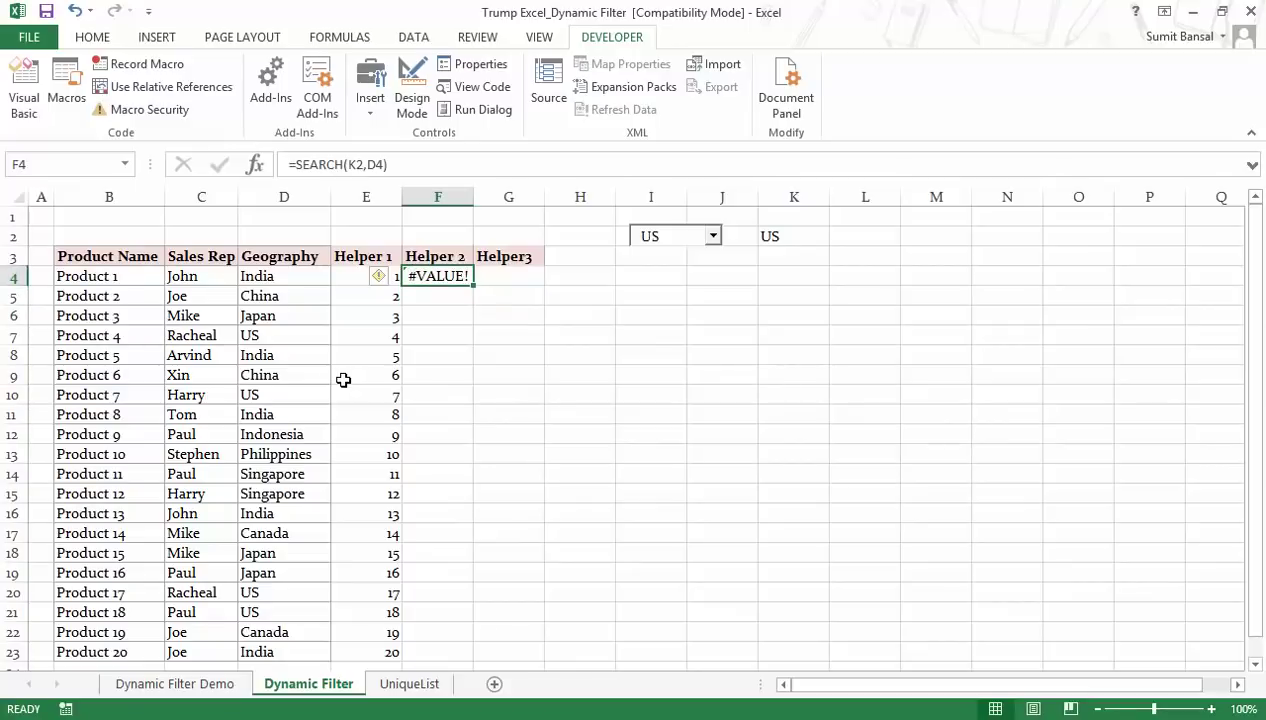
double_click(472, 287)
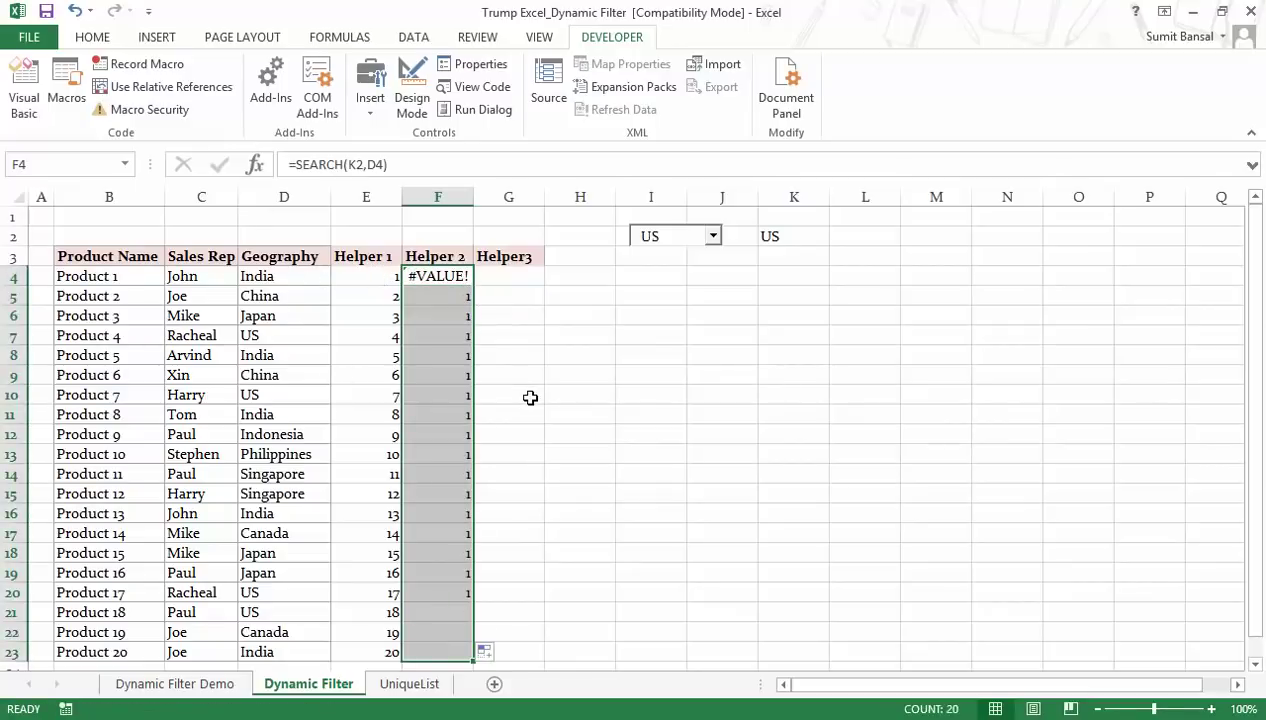
- Make the K2 reference in F4's SEARCH formula absolute as $K$2 and refill the Helper 2 column down to row 23
double_click(455, 276)
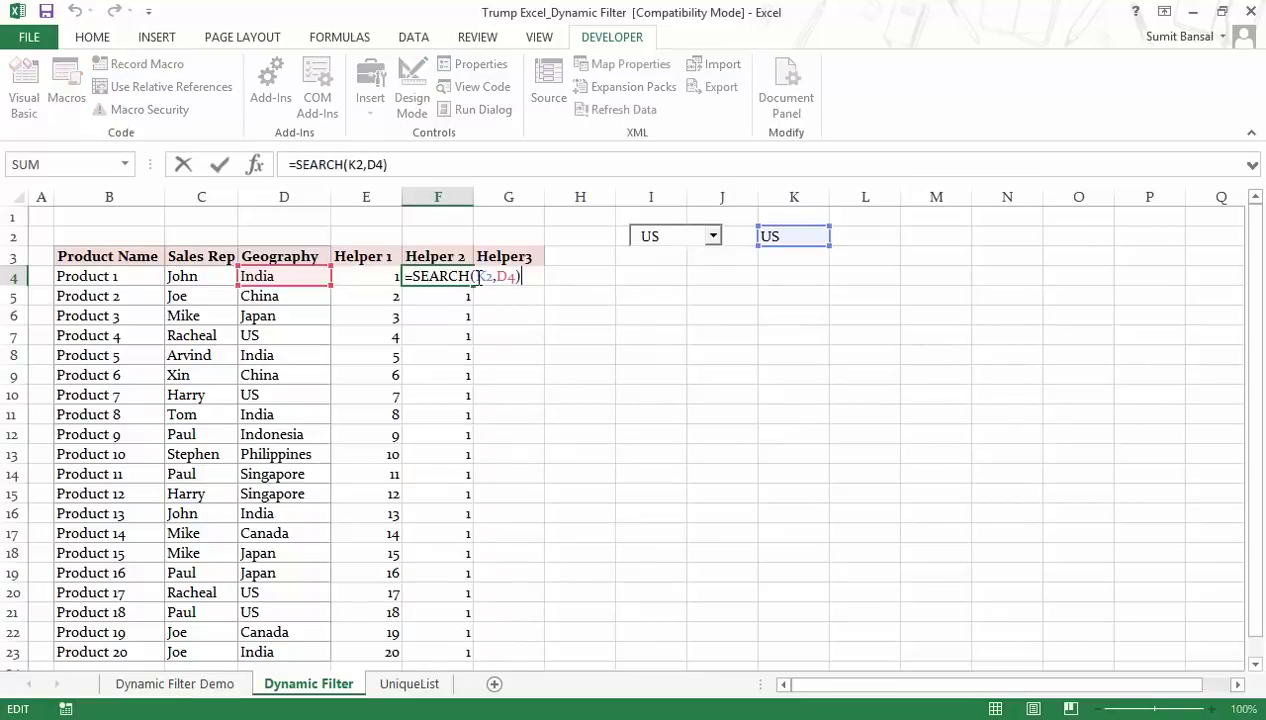
left_click(479, 276)
key("F4")
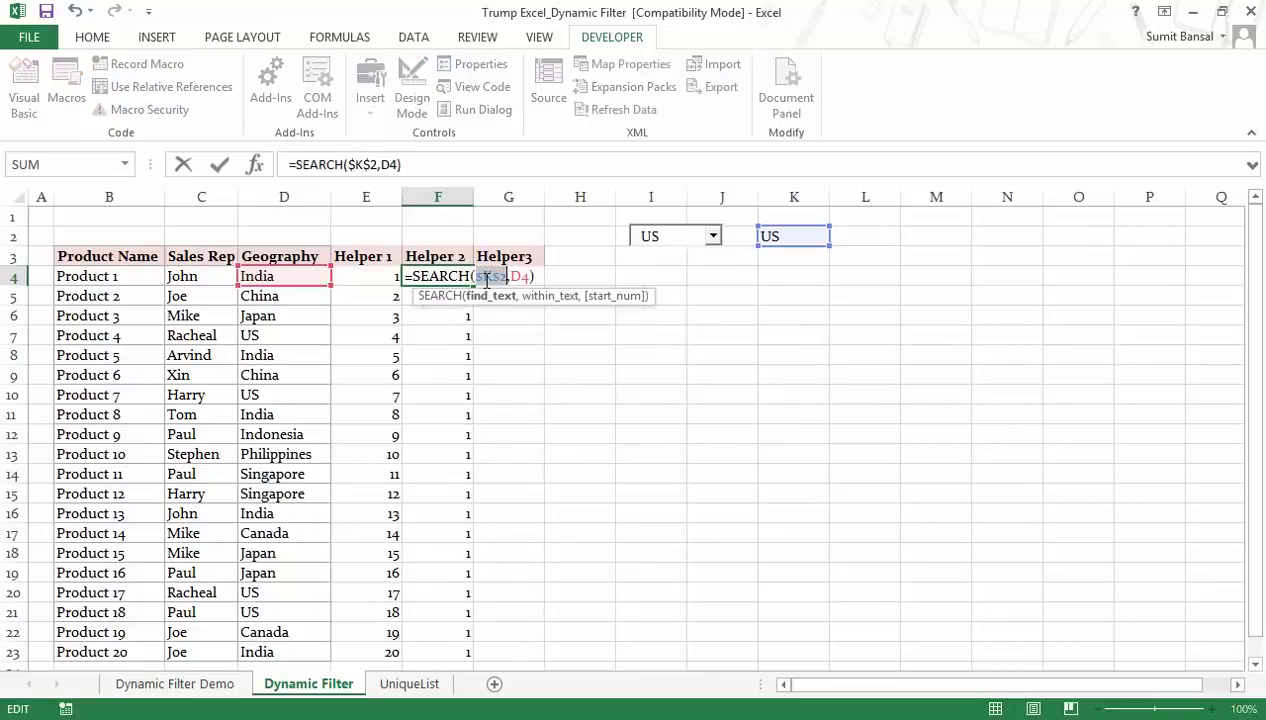
key("Return")
key("Up")
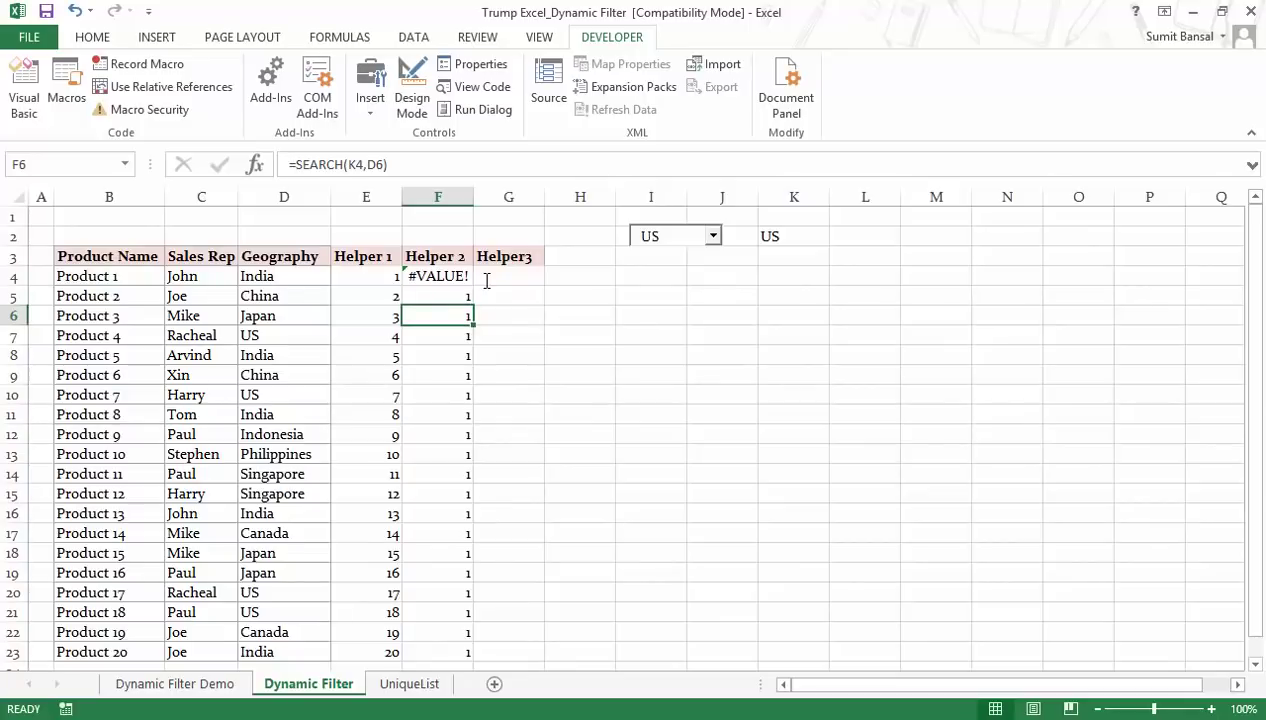
double_click(476, 283)
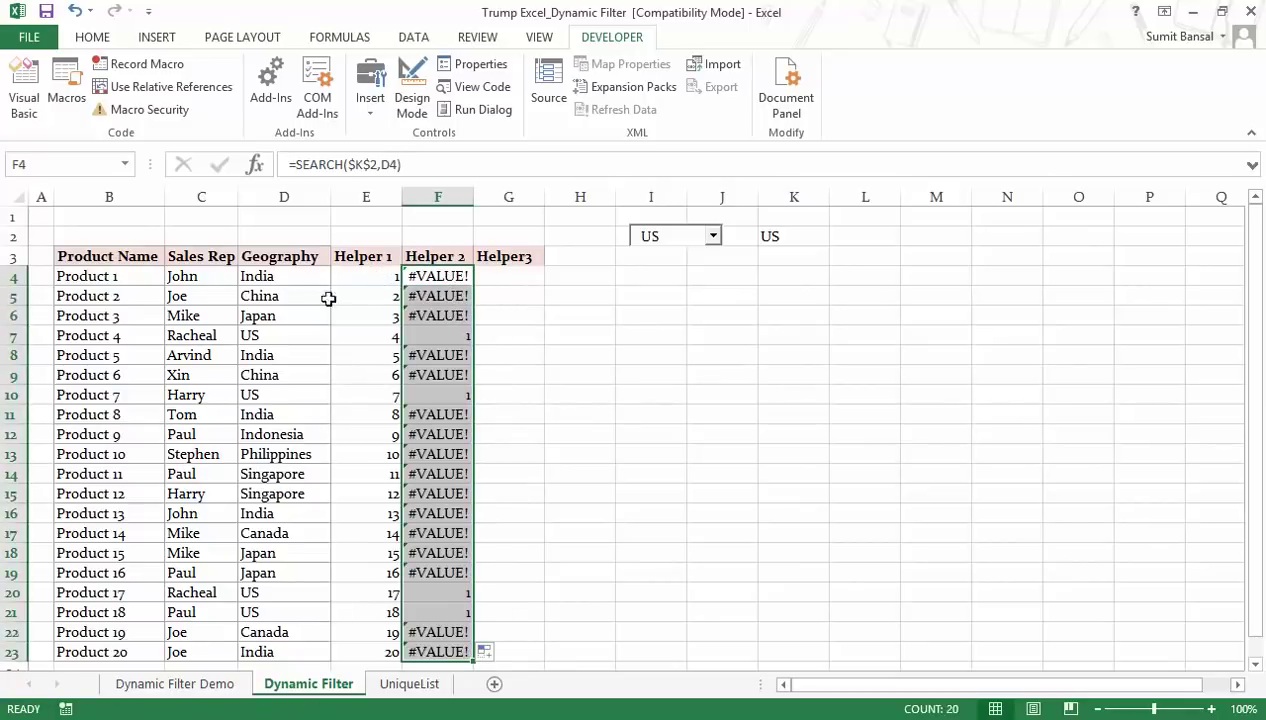
- Wrap F4's formula in ISNUMBER to give =ISNUMBER(SEARCH($K$2,D4)), and refill the Helper 2 column down to row 23
left_click(280, 334)
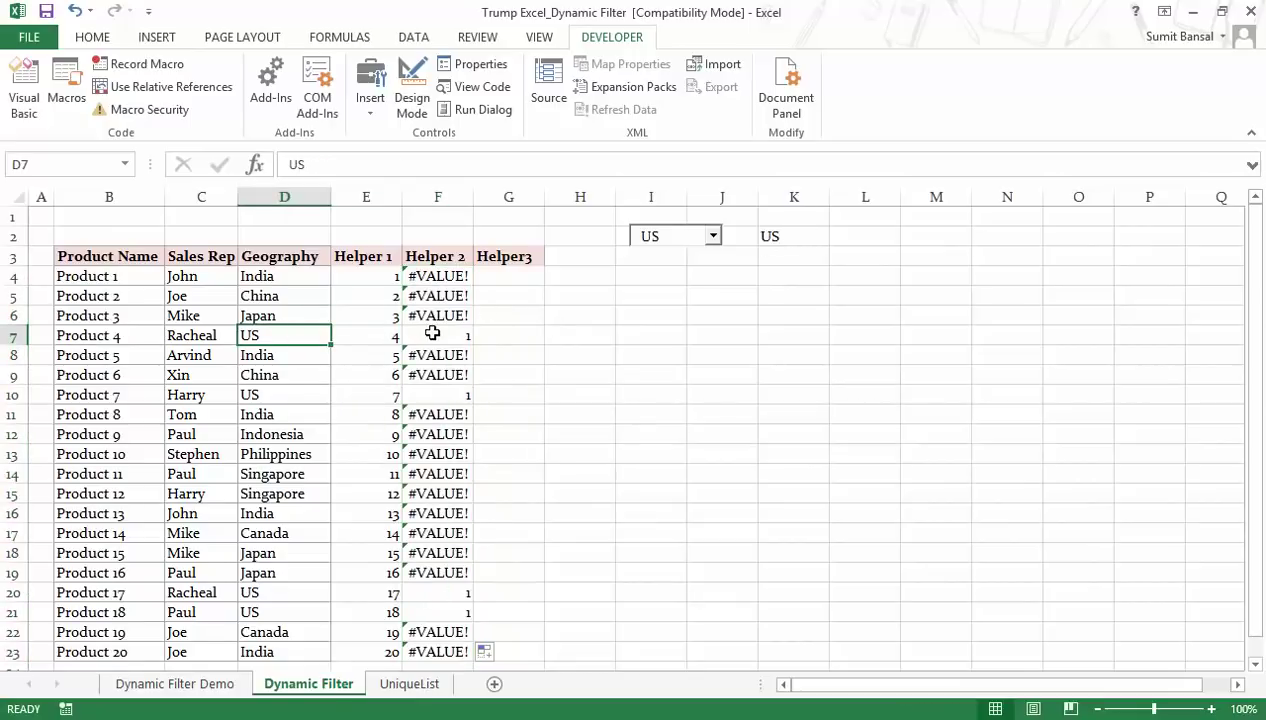
left_click(433, 333)
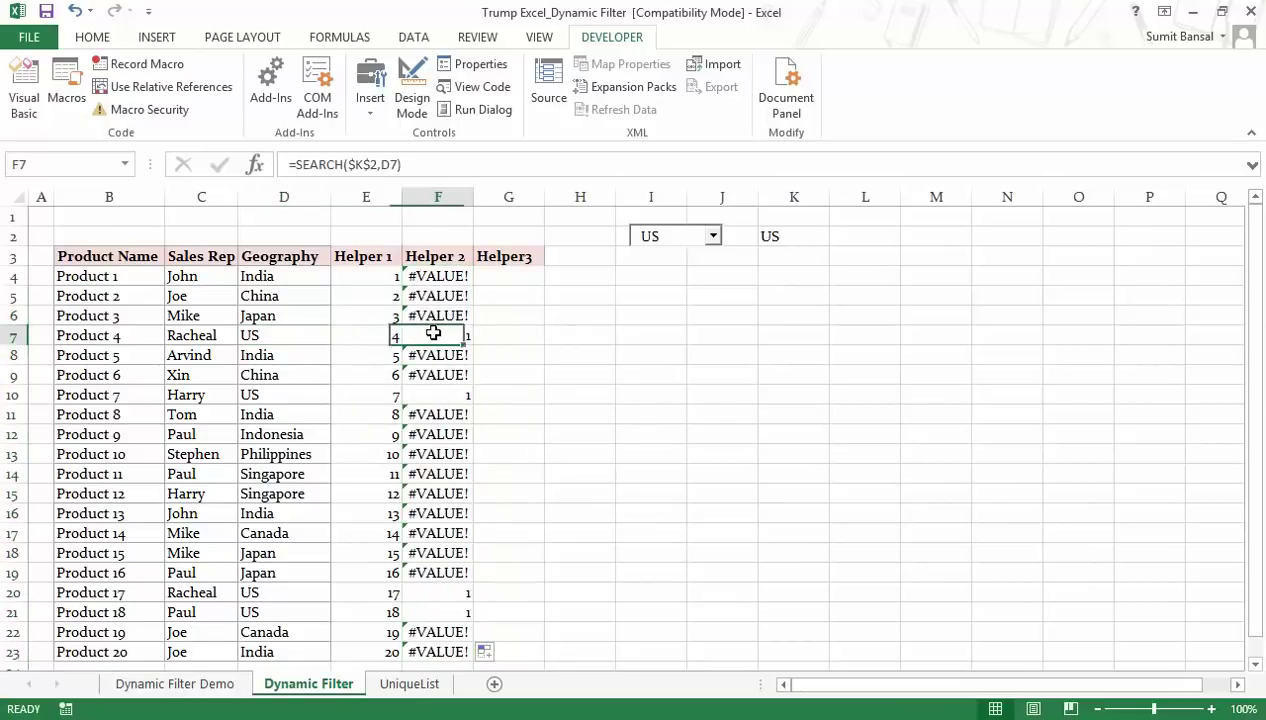
left_click(437, 281)
double_click(437, 283)
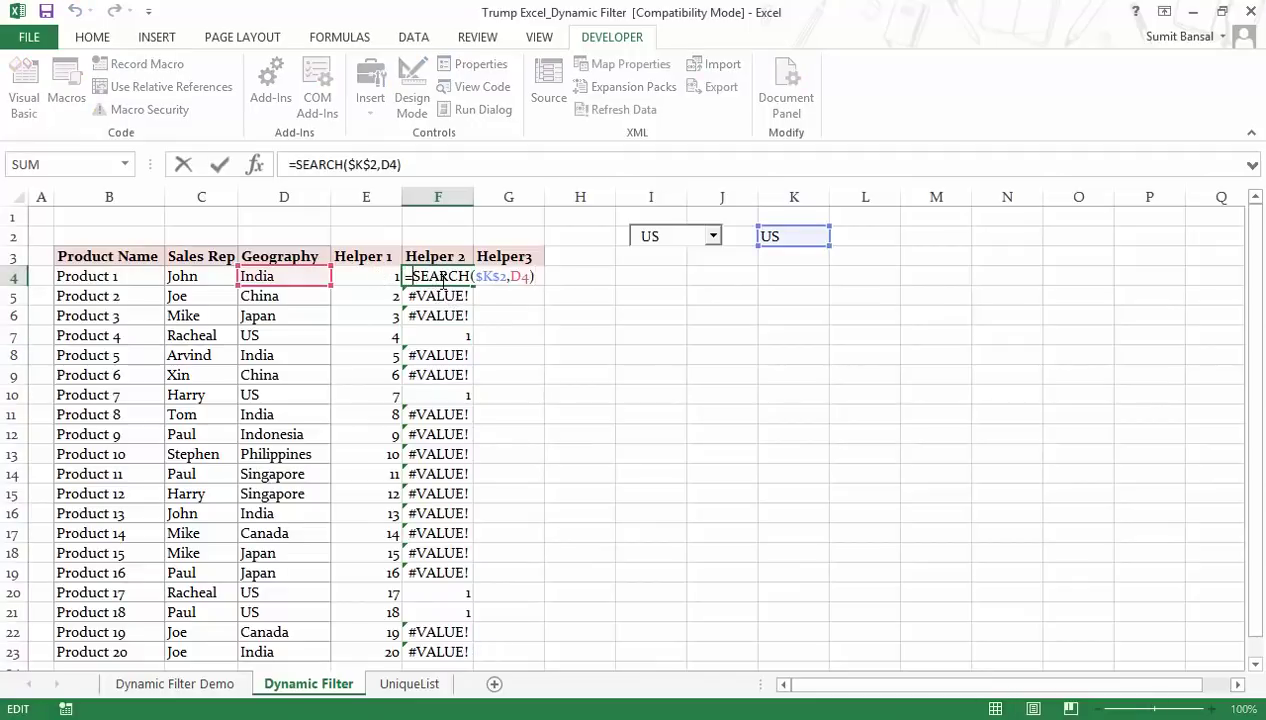
type("ISnum")
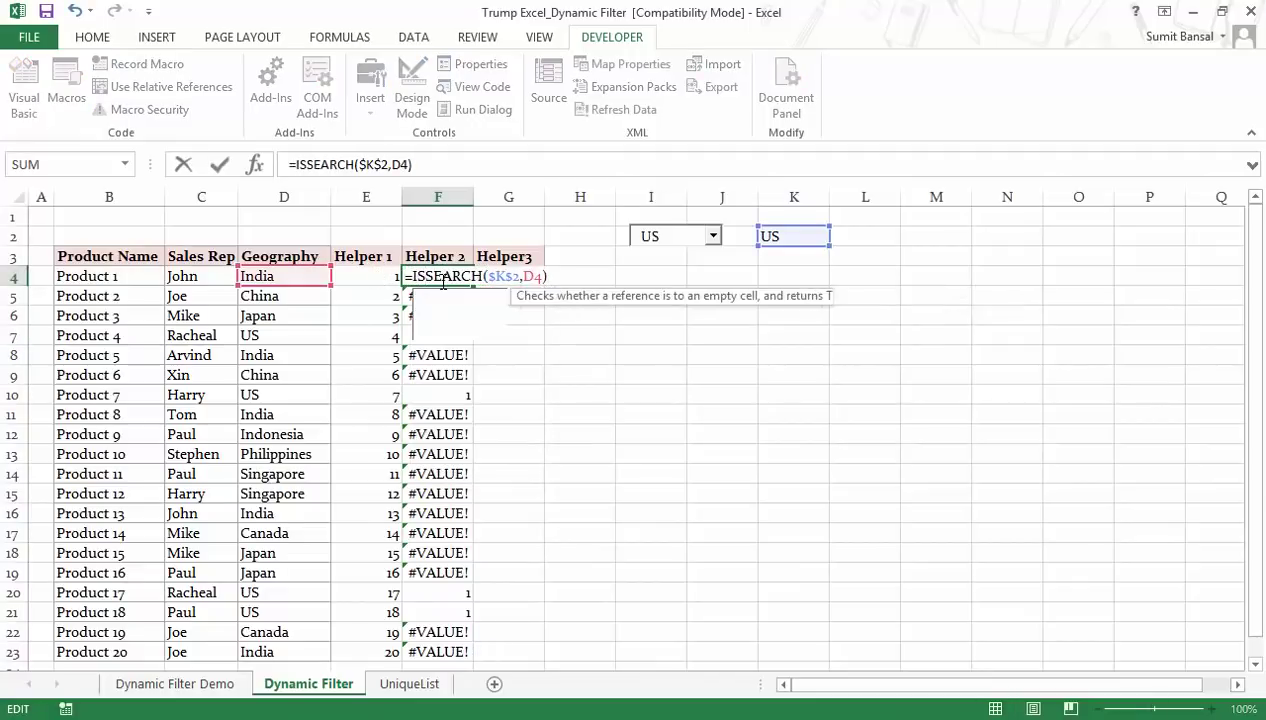
type("ber")
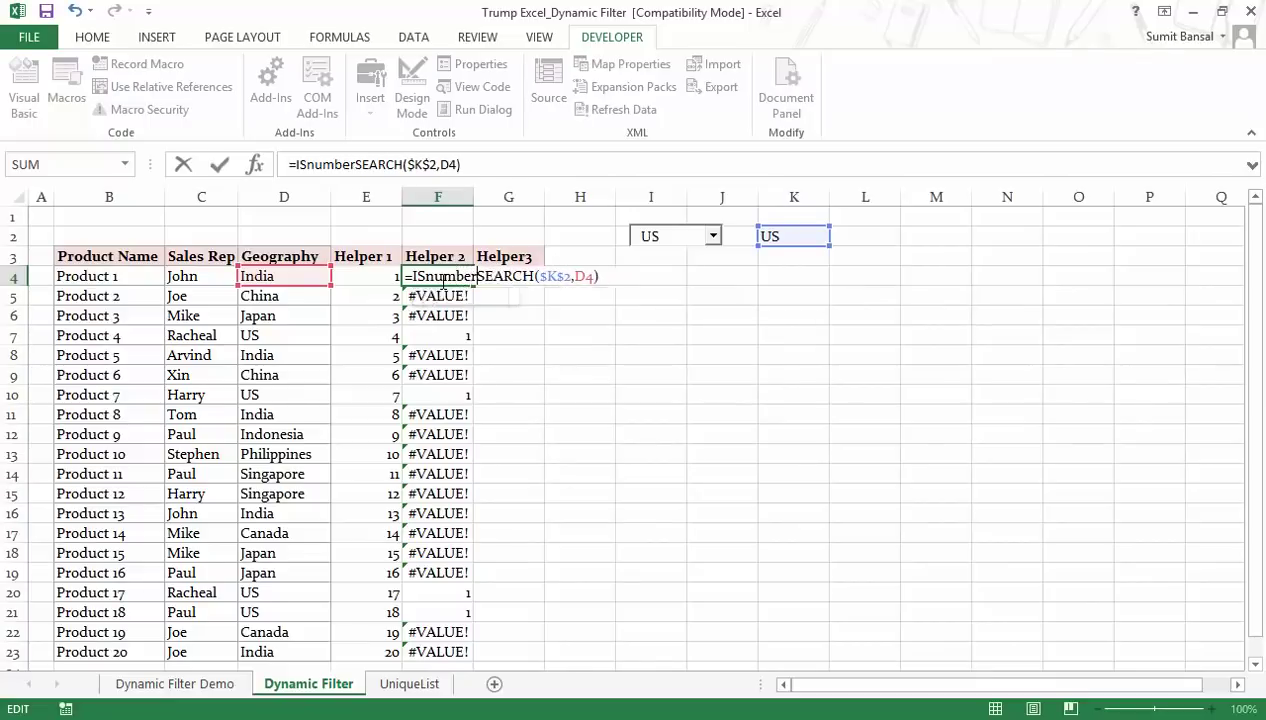
key("Tab")
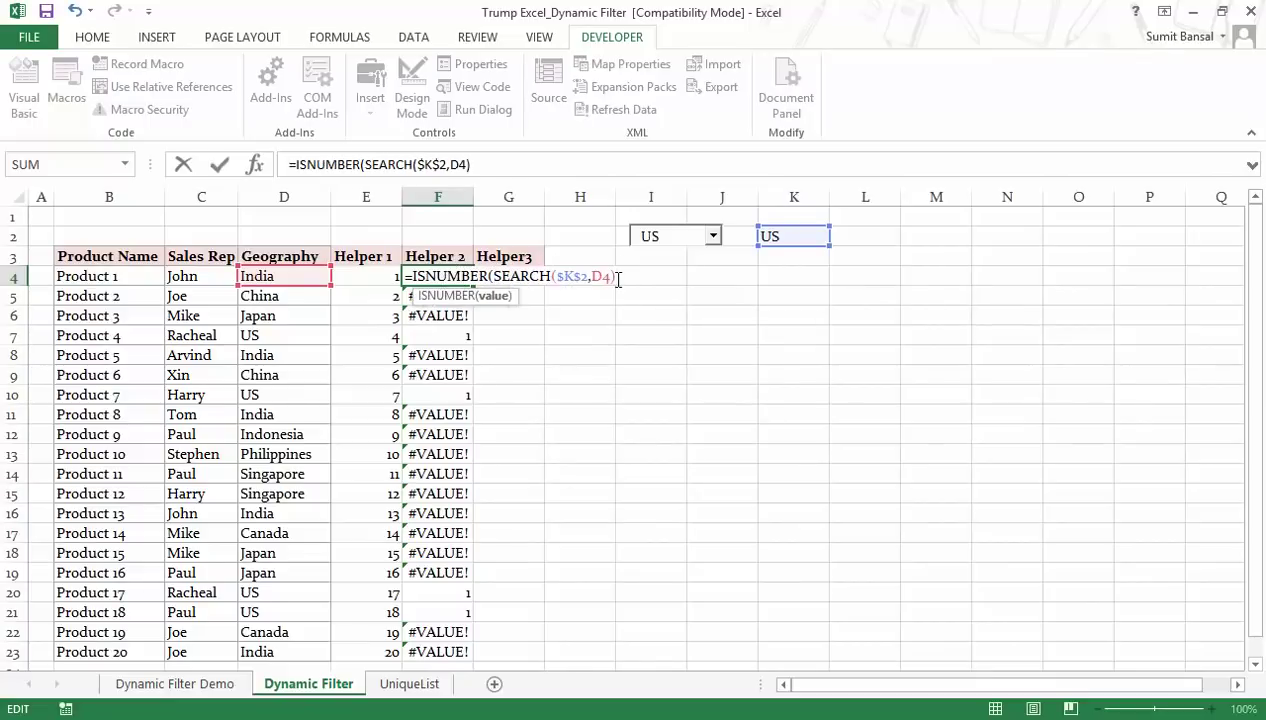
key("Return")
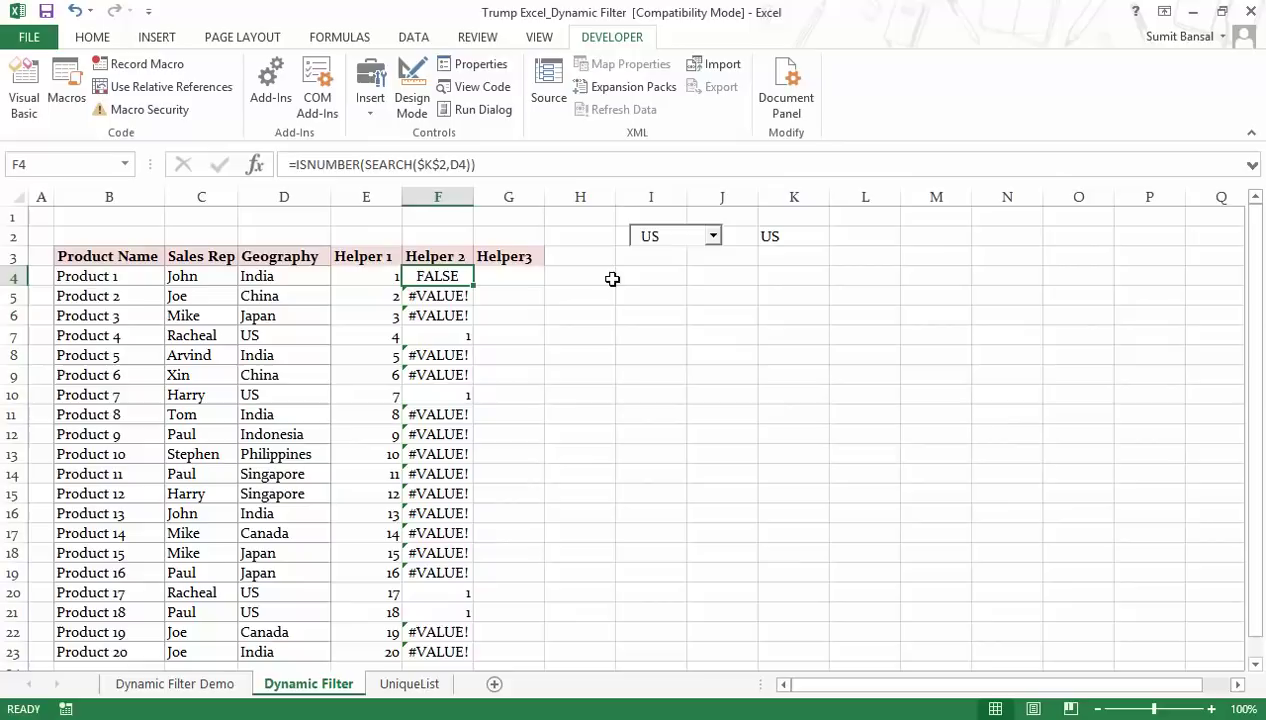
double_click(473, 285)
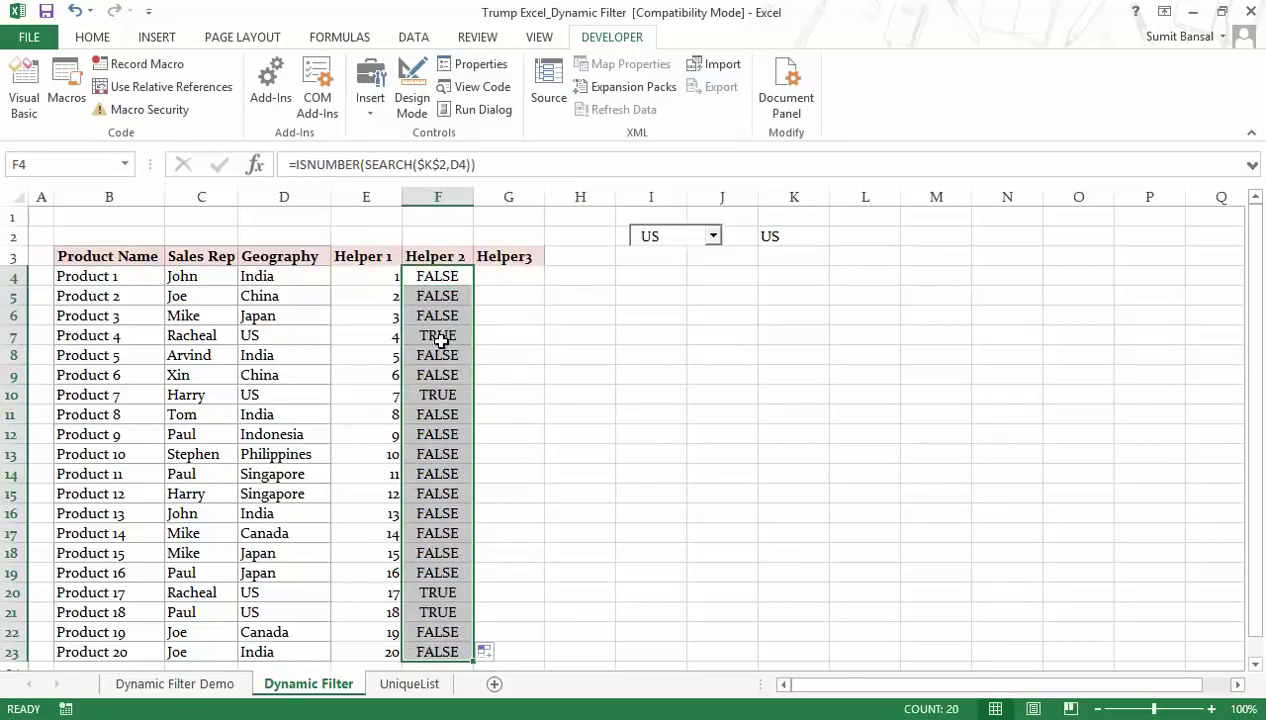
- Extend F4's formula to =IF(ISNUMBER(SEARCH($K$2,D4)),E4,"") and refill the Helper 2 column down to row 23
left_click(300, 336)
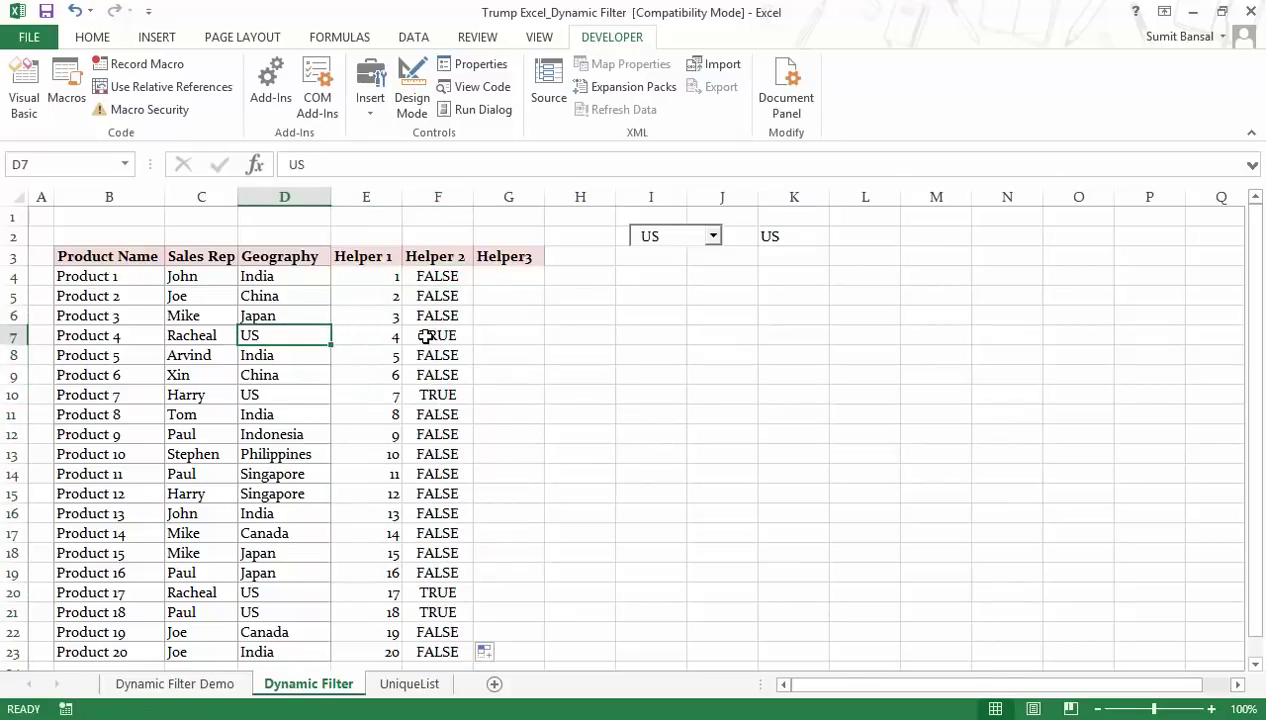
left_click(428, 277)
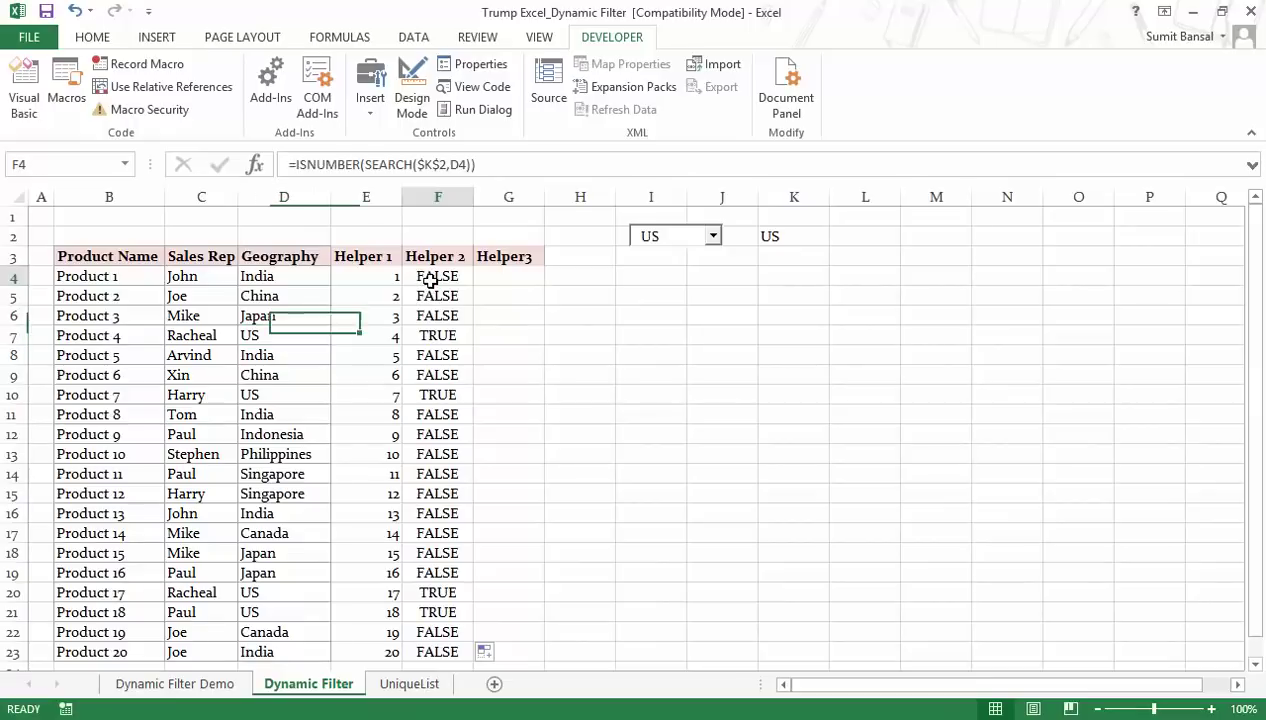
key("F2")
key("Left")
key("Left")
key("Left")
key("Left")
key("ctrl+Left")
key("ctrl+Left")
key("ctrl+Left")
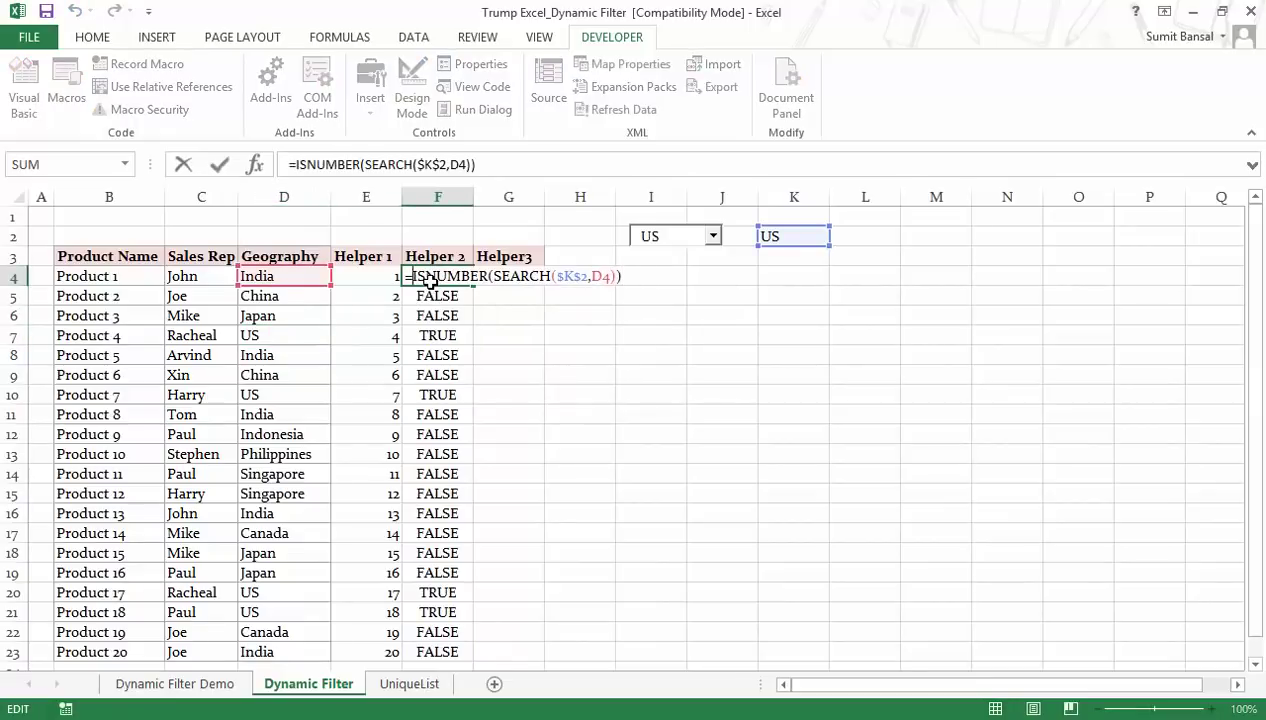
type("IF(")
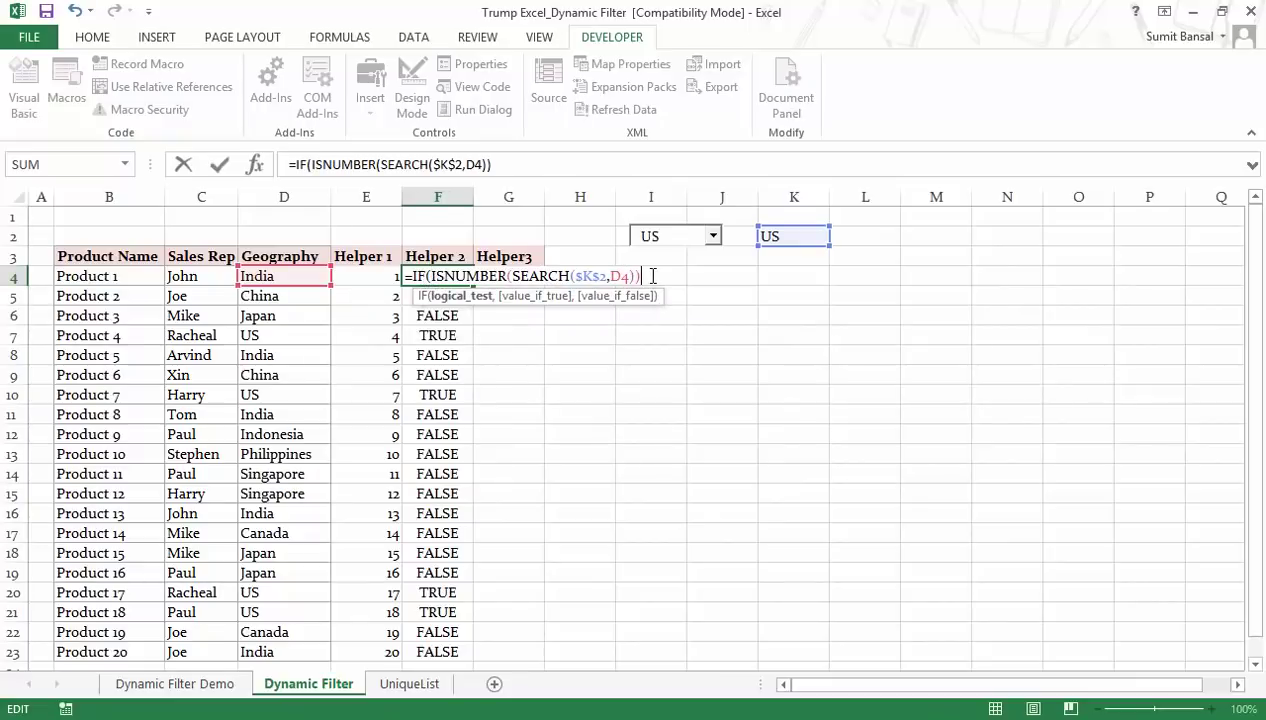
type(",")
left_click(372, 277)
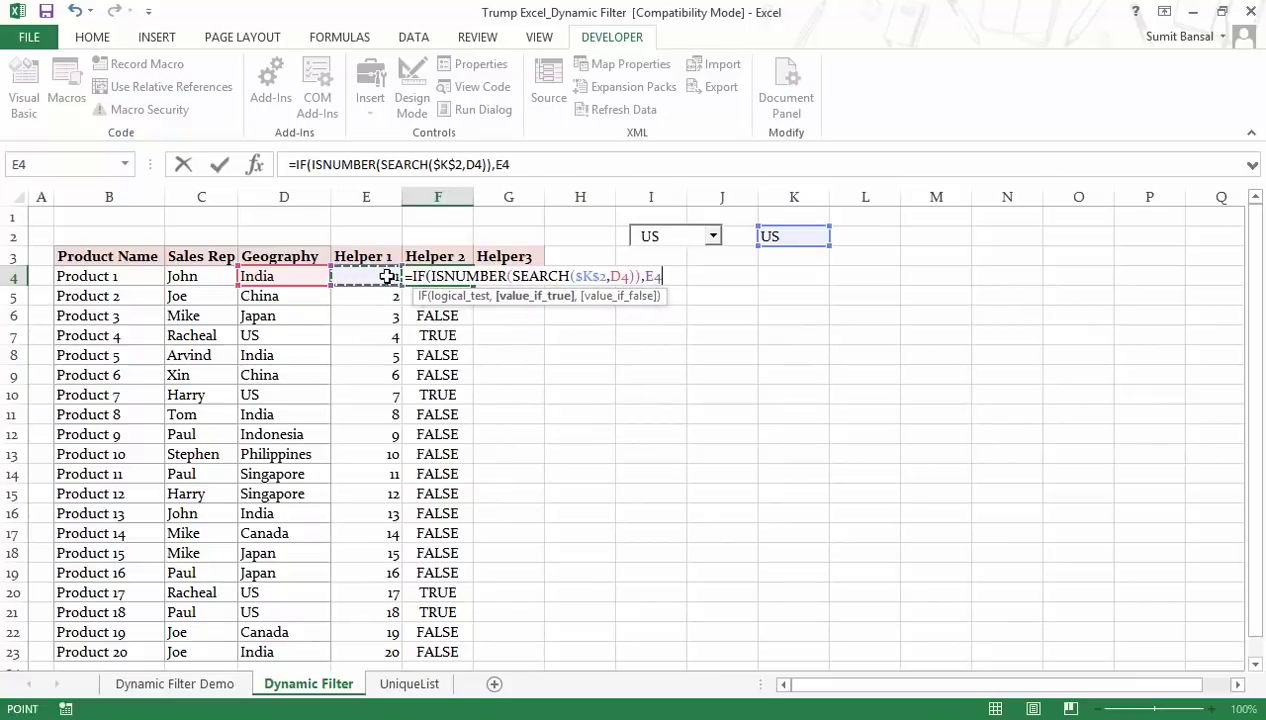
type(",")
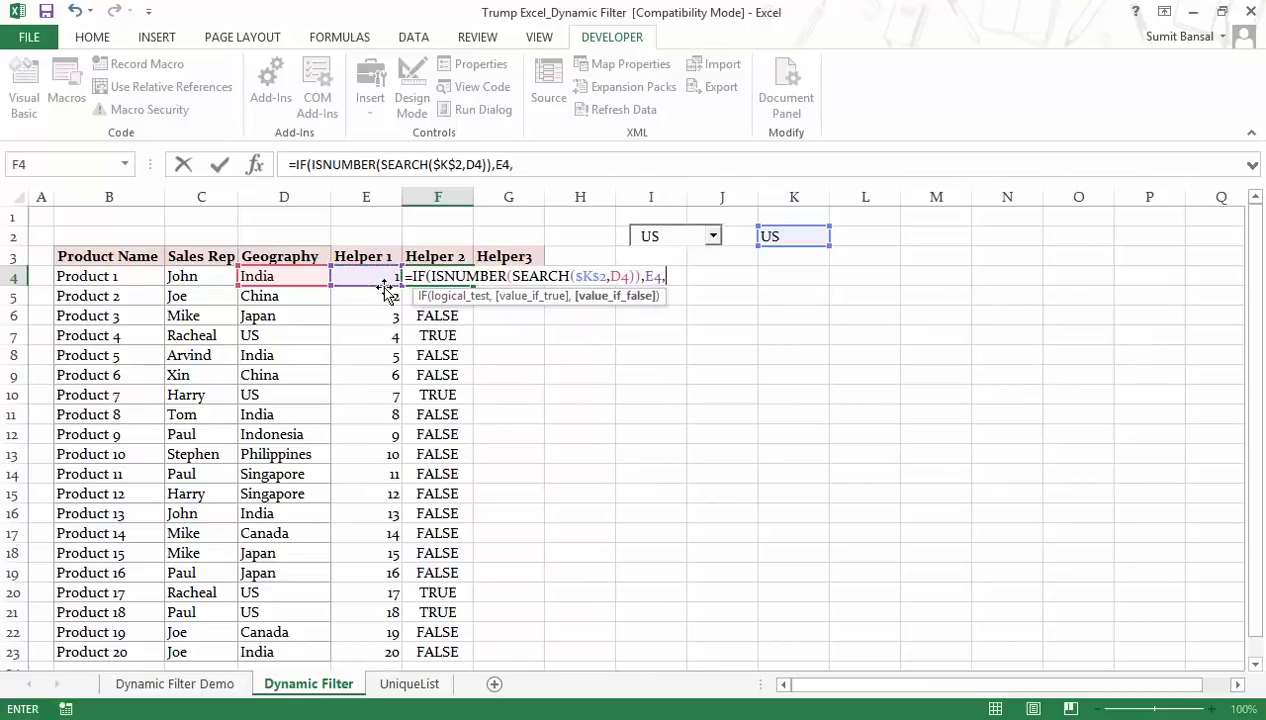
type("\"\")")
key("Return")
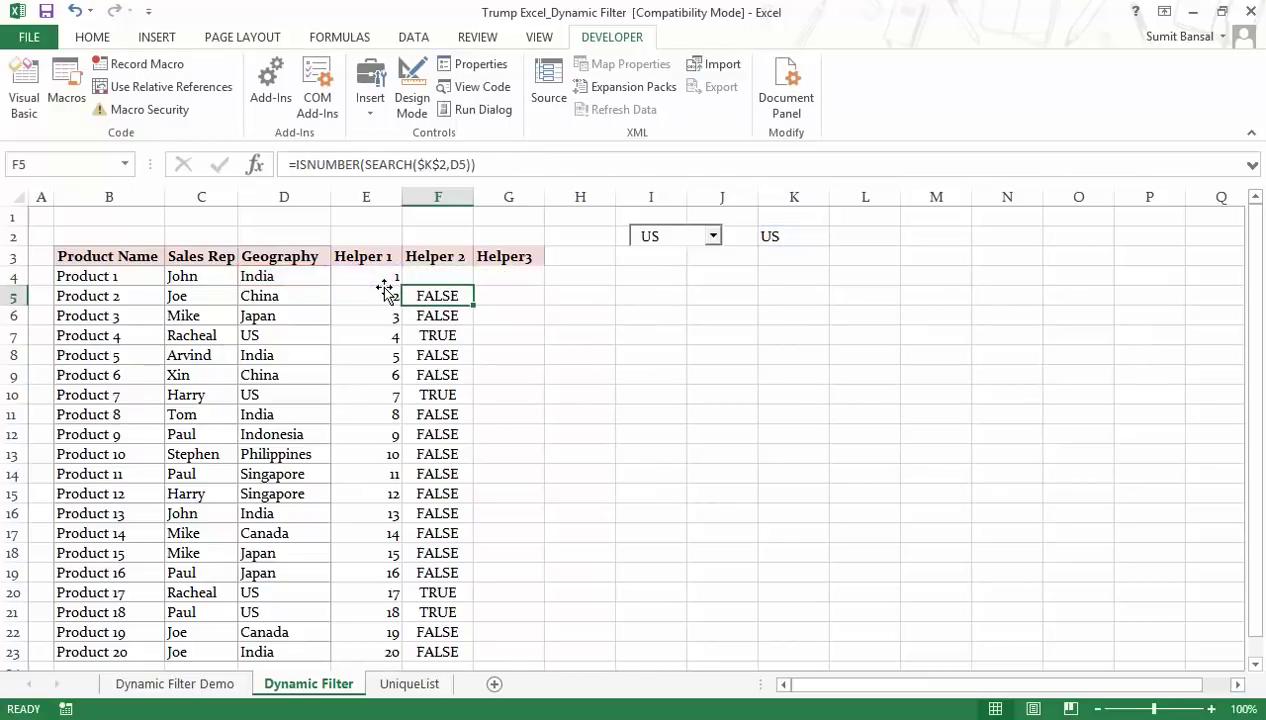
key("Up")
double_click(474, 286)
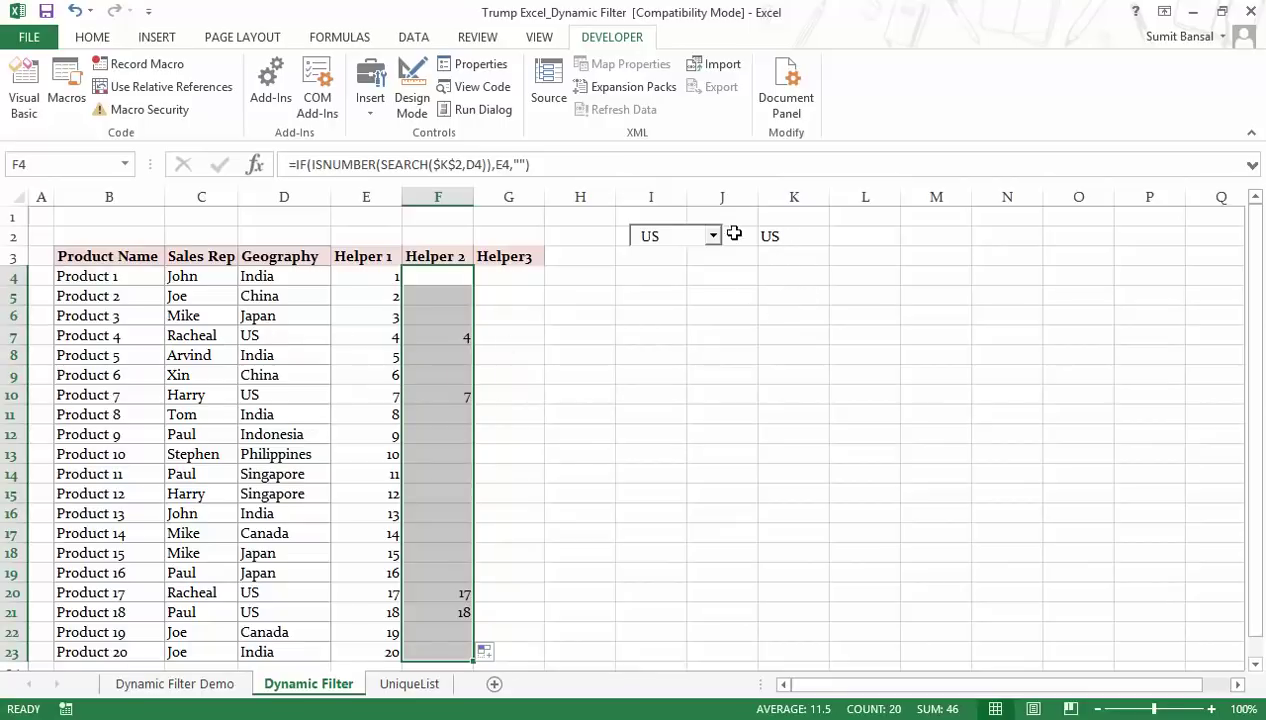
- Replace the combo box entry with I to test the Helper 2 column
left_click(634, 235)
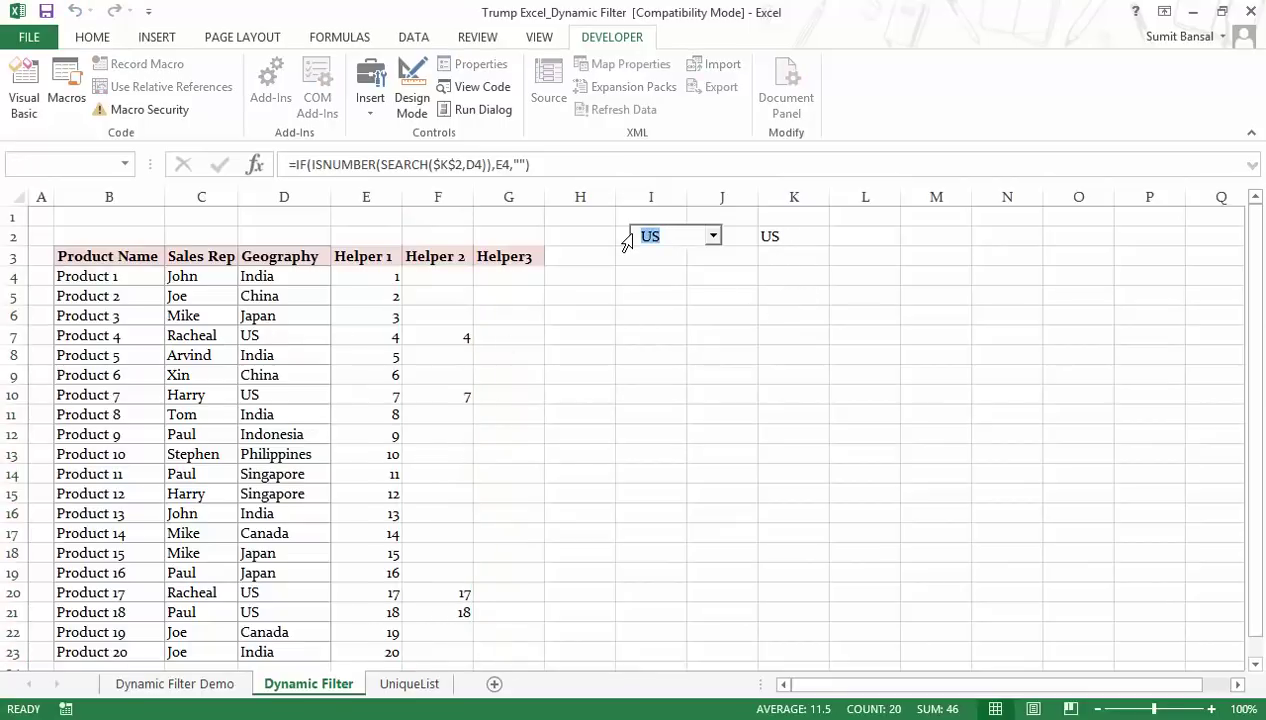
type("I")
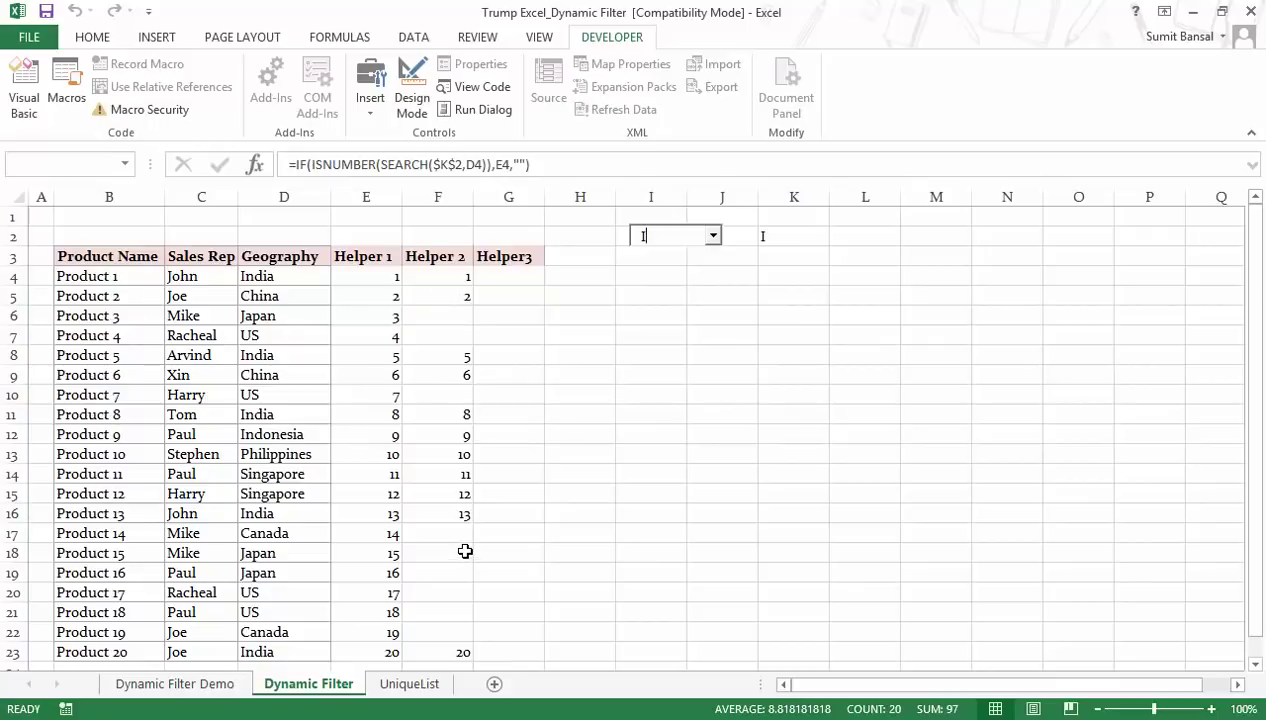
- Write the formula =SMALL(F4:F23,ROWS(F4:F4)) in cell G4 of the Helper3 column
left_click(498, 276)
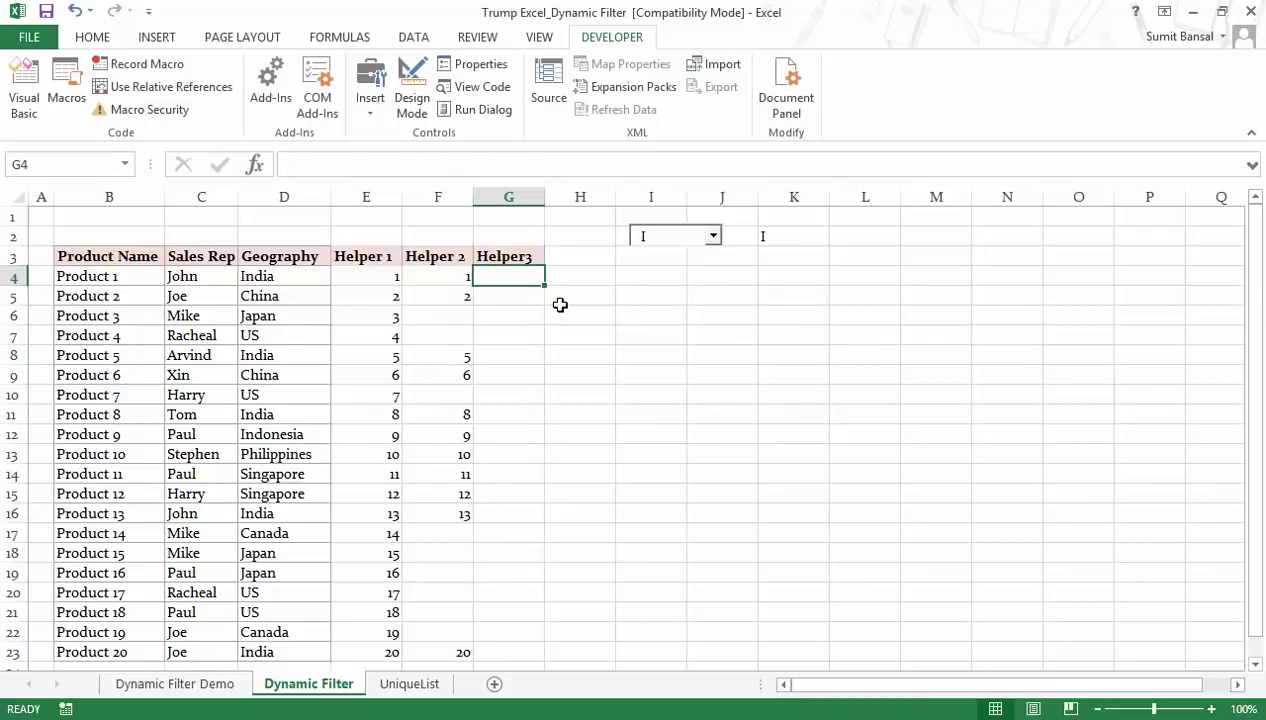
type("=sm")
key("Tab")
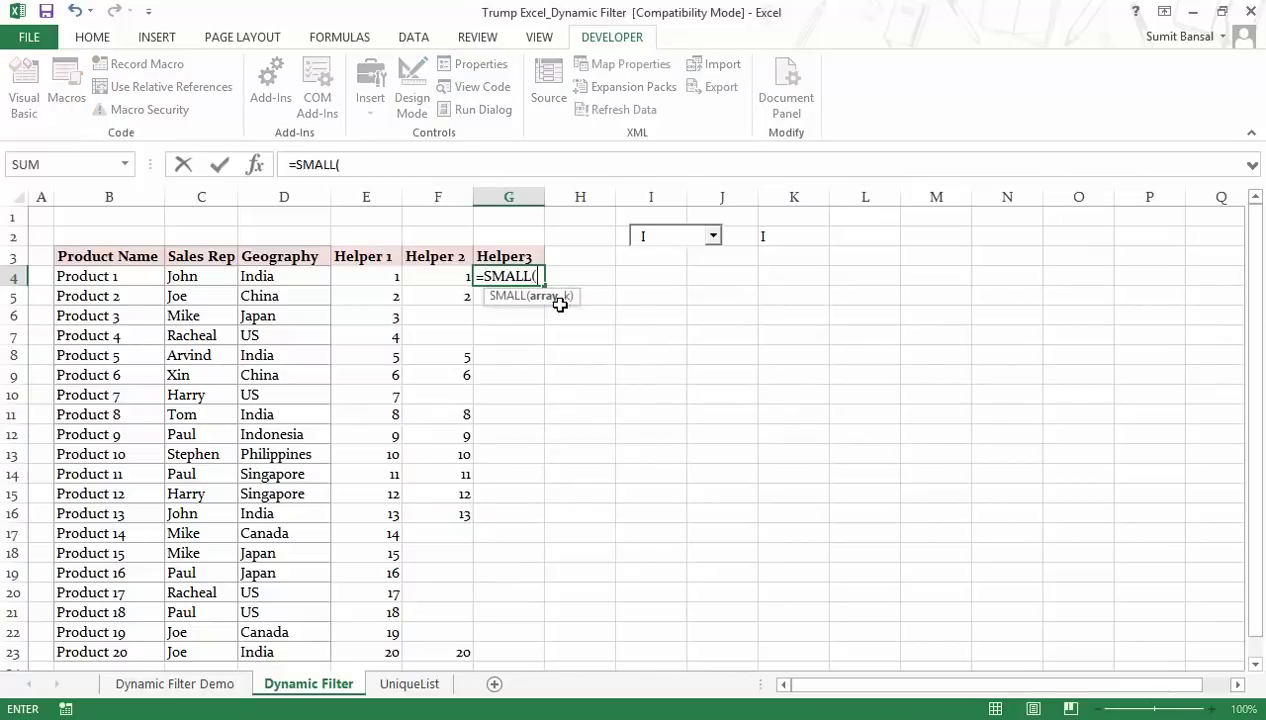
left_click_drag(428, 277, 466, 644)
type(",")
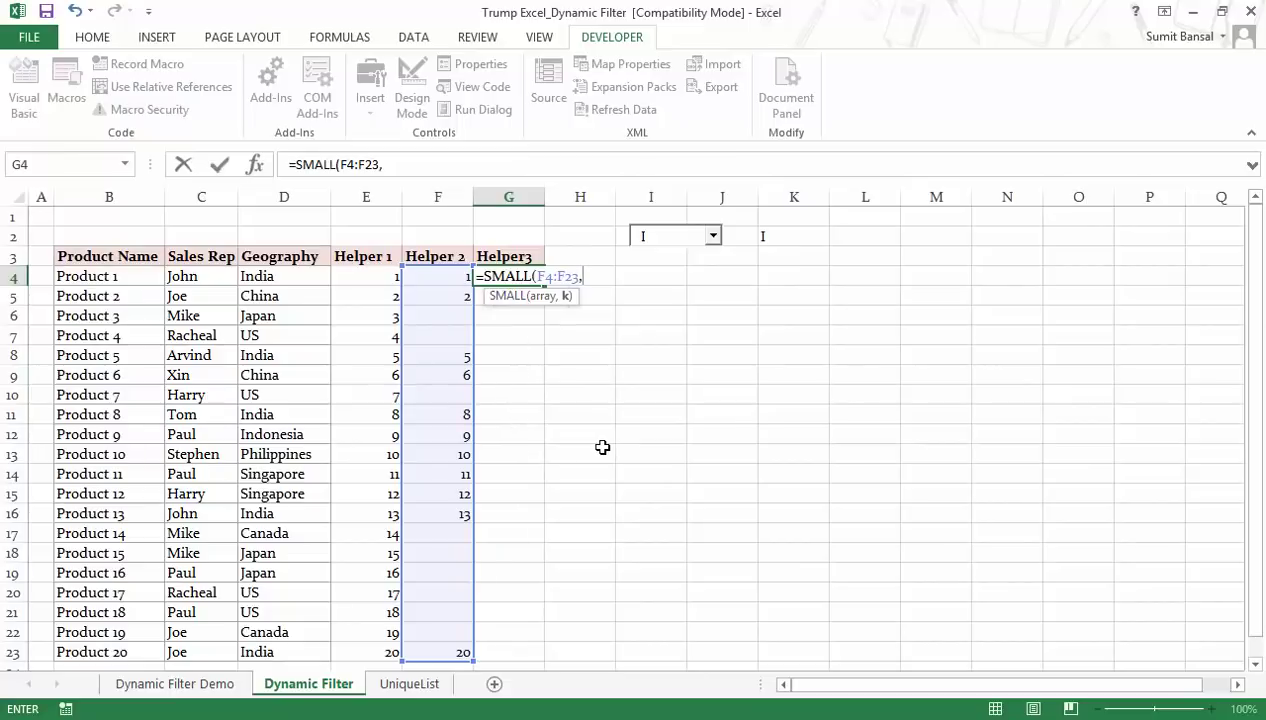
type("row")
key("Down")
key("Tab")
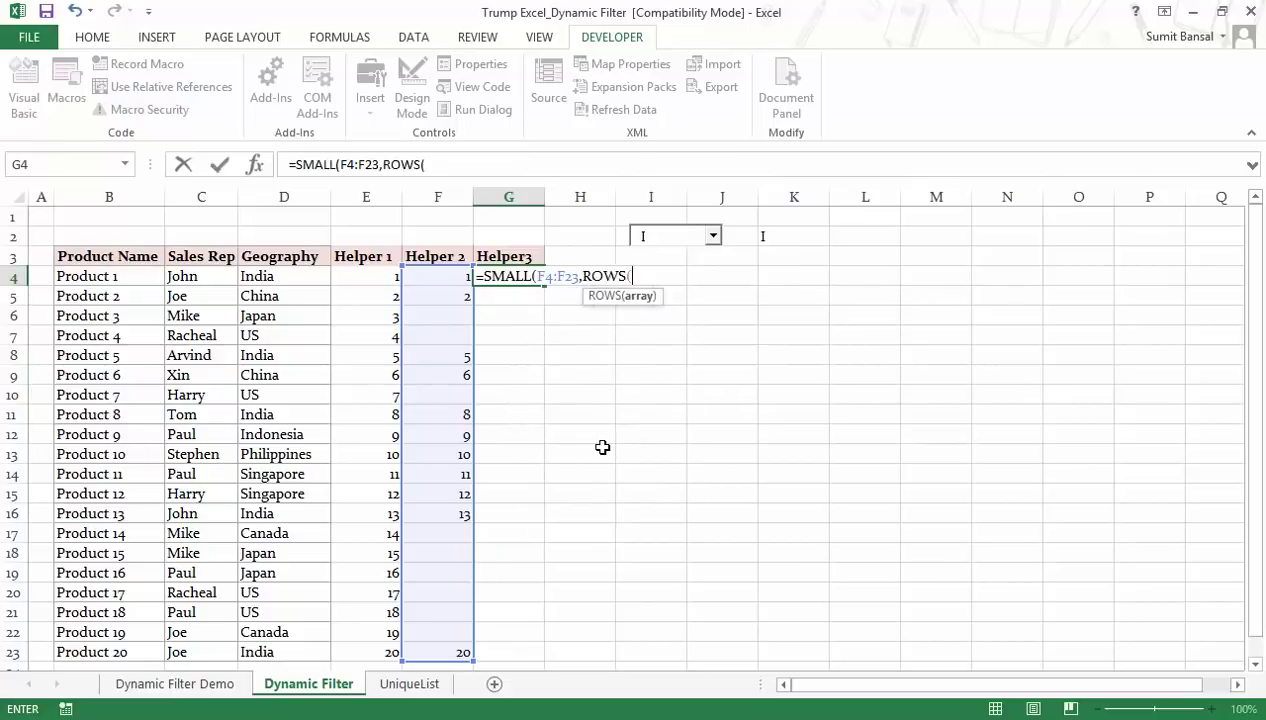
key("Left")
key("F8")
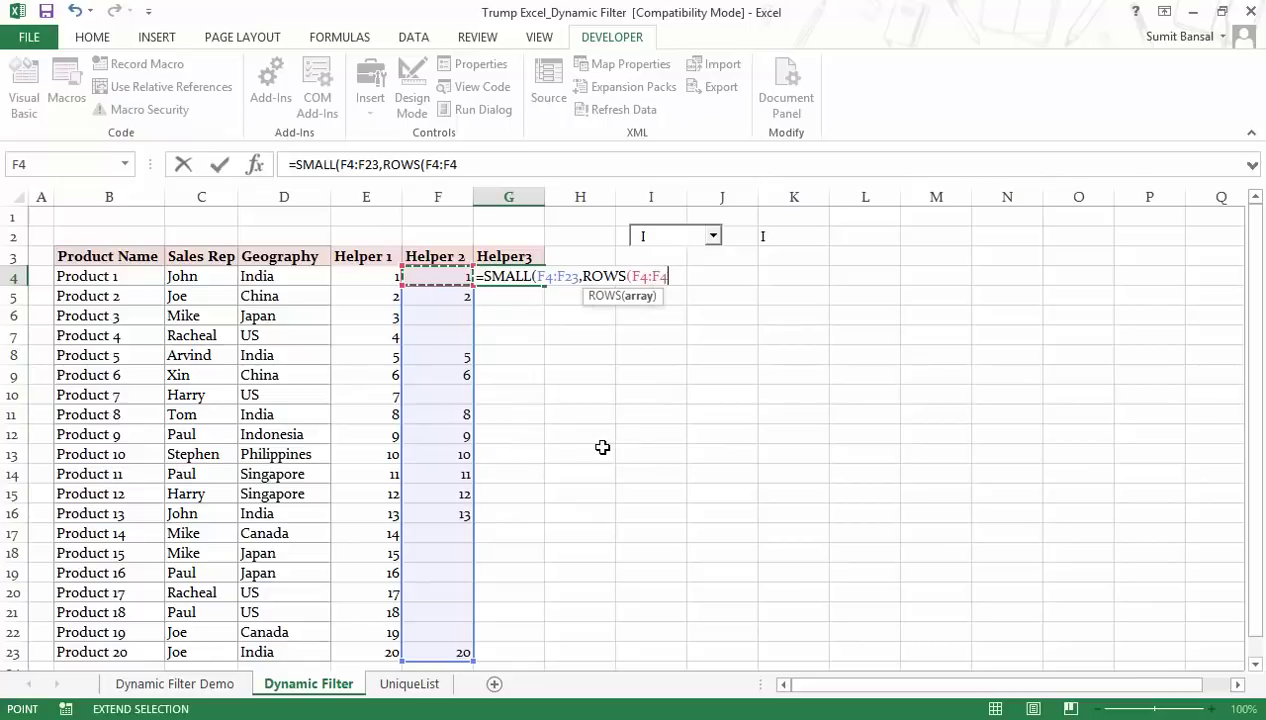
type("))")
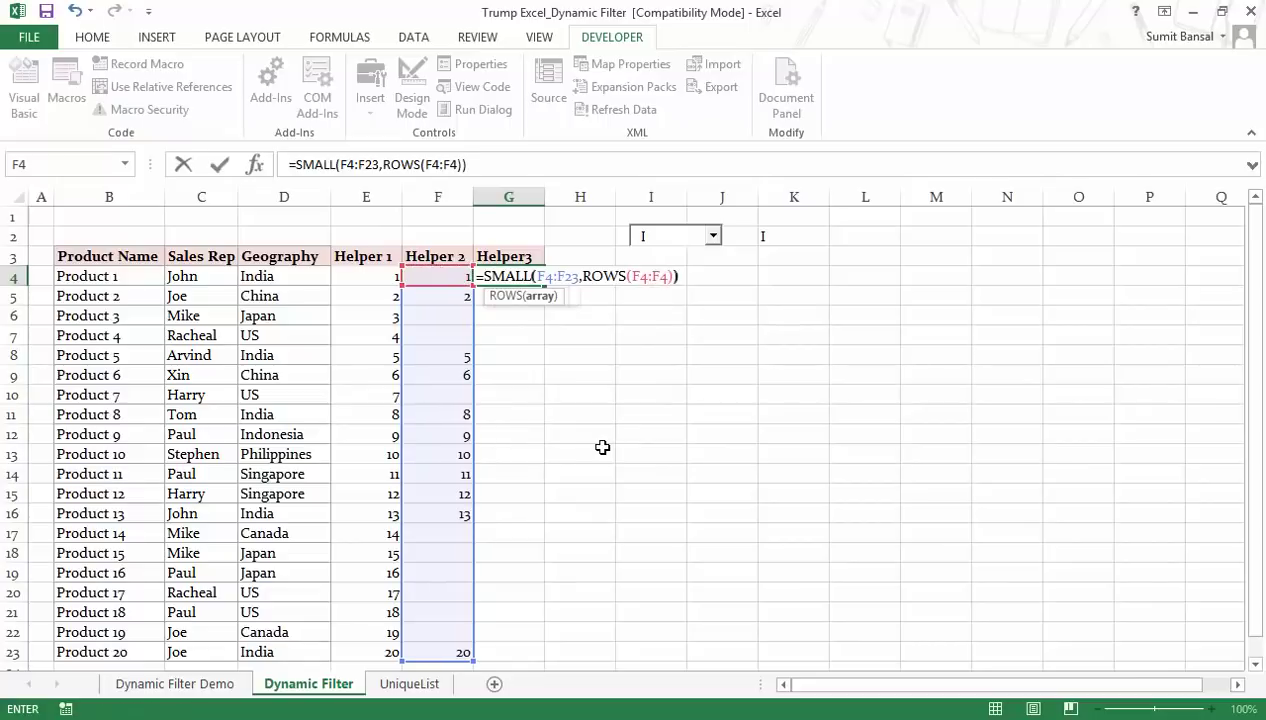
- Anchor the references in G4 to give =SMALL($F$4:$F$23,ROWS($F$4:F4)), and fill the formula down the Helper3 column to row 23
left_click(642, 276)
key("F4")
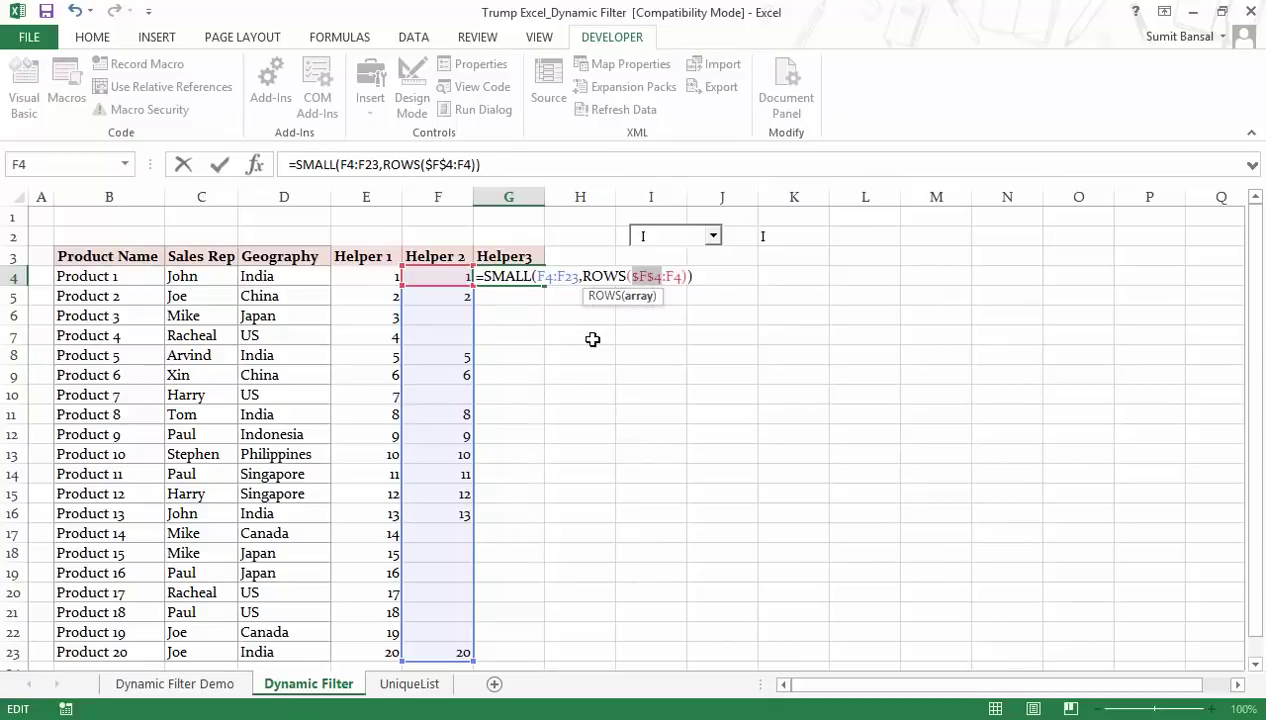
double_click(549, 279)
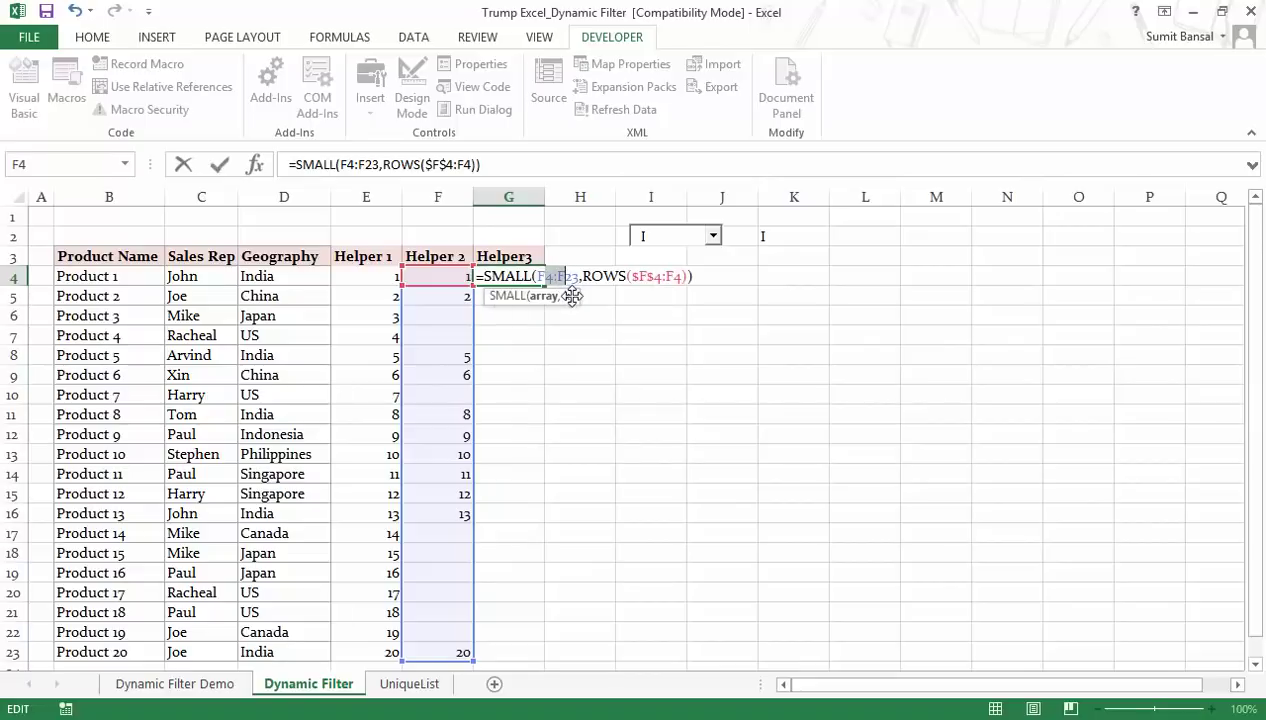
key("F4")
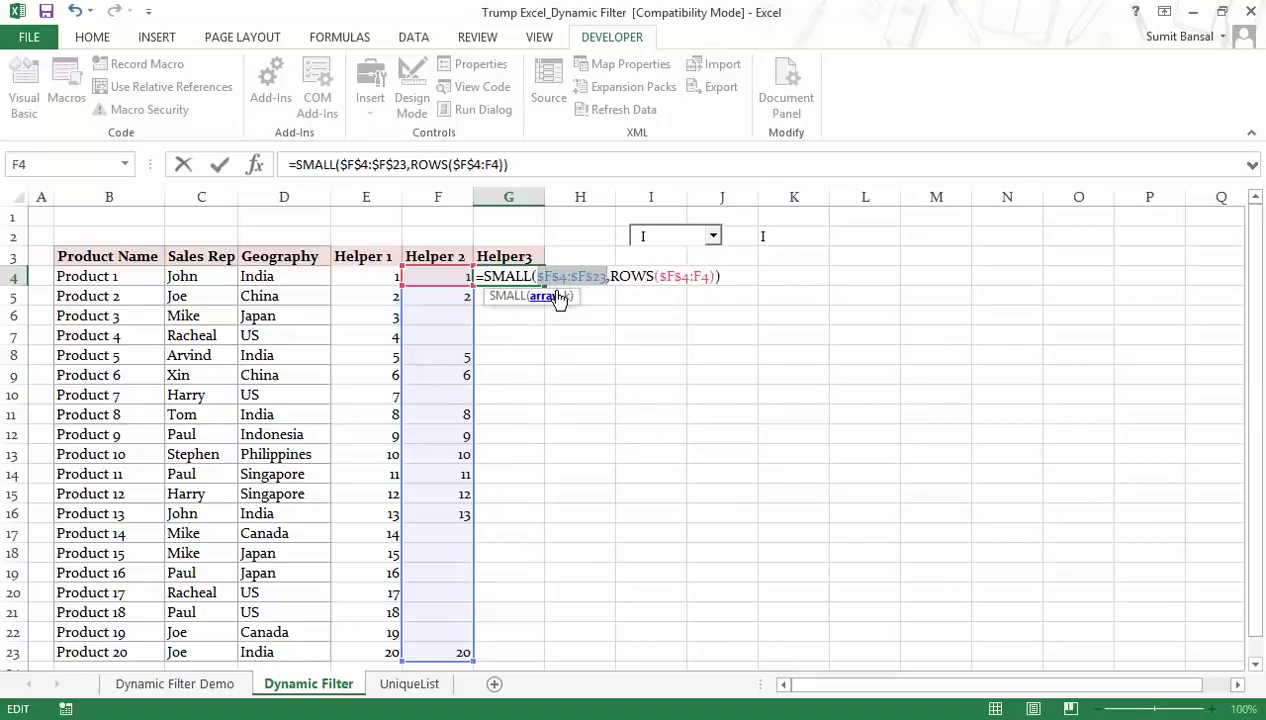
key("Return")
left_click(531, 281)
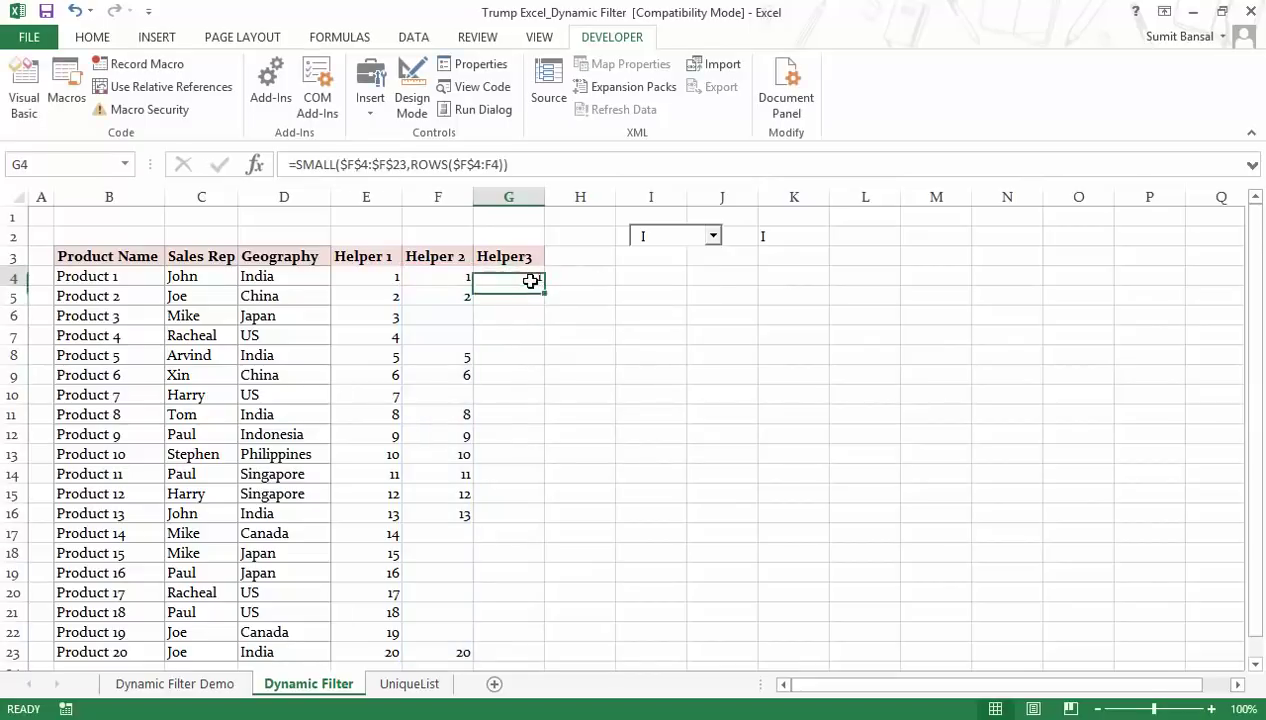
double_click(545, 292)
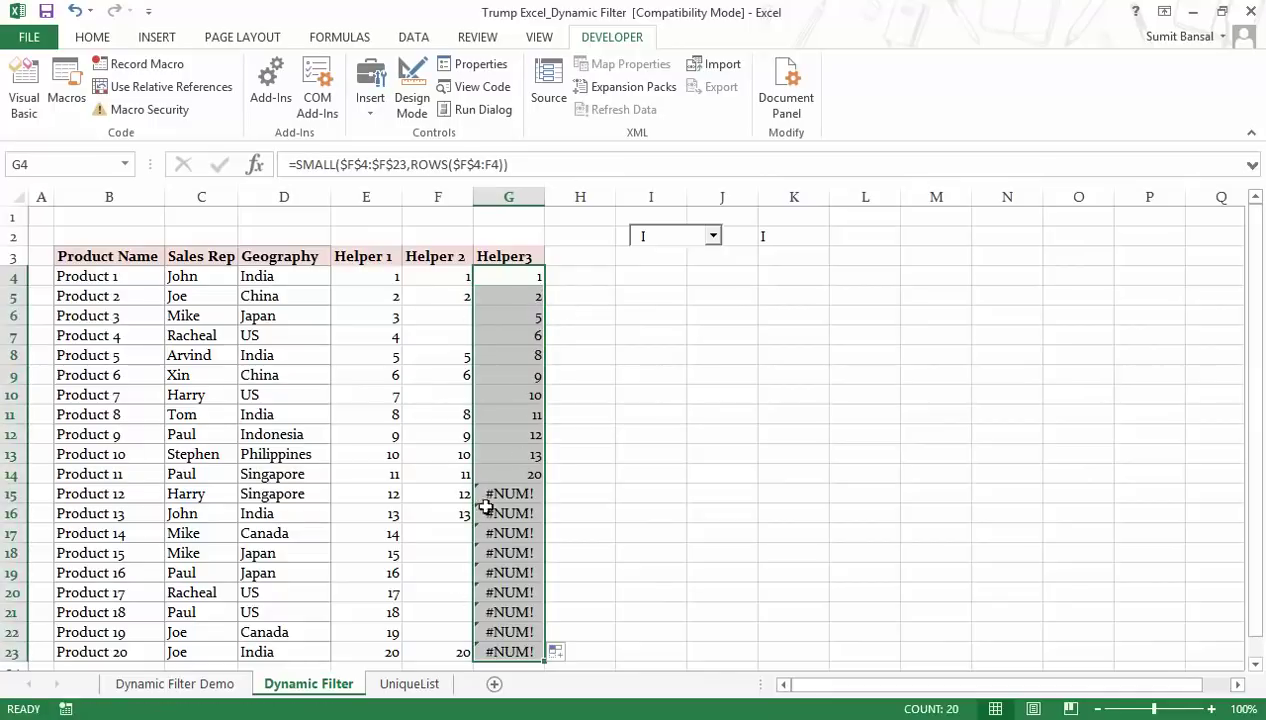
- Wrap G4's formula as =IFERROR(SMALL($F$4:$F$23,ROWS($F$4:F4)),"") and refill the Helper3 column down to row 23
left_click(511, 276)
key("F2")
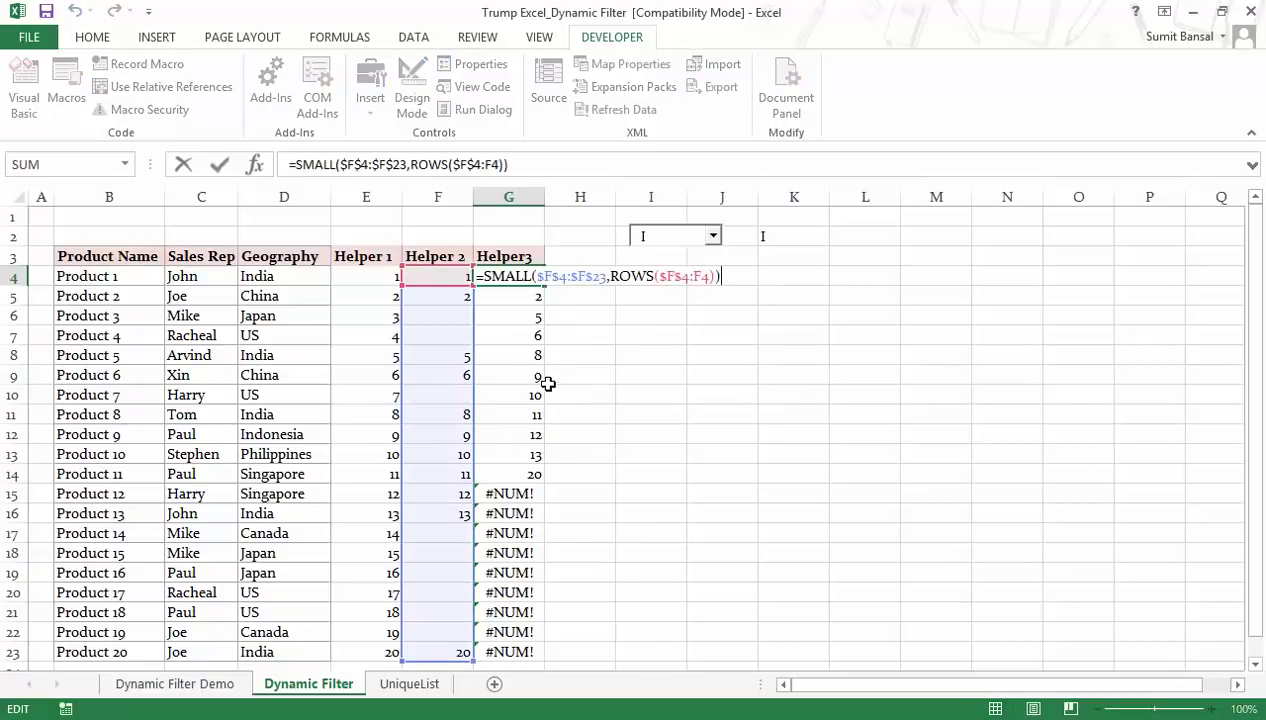
left_click(490, 275)
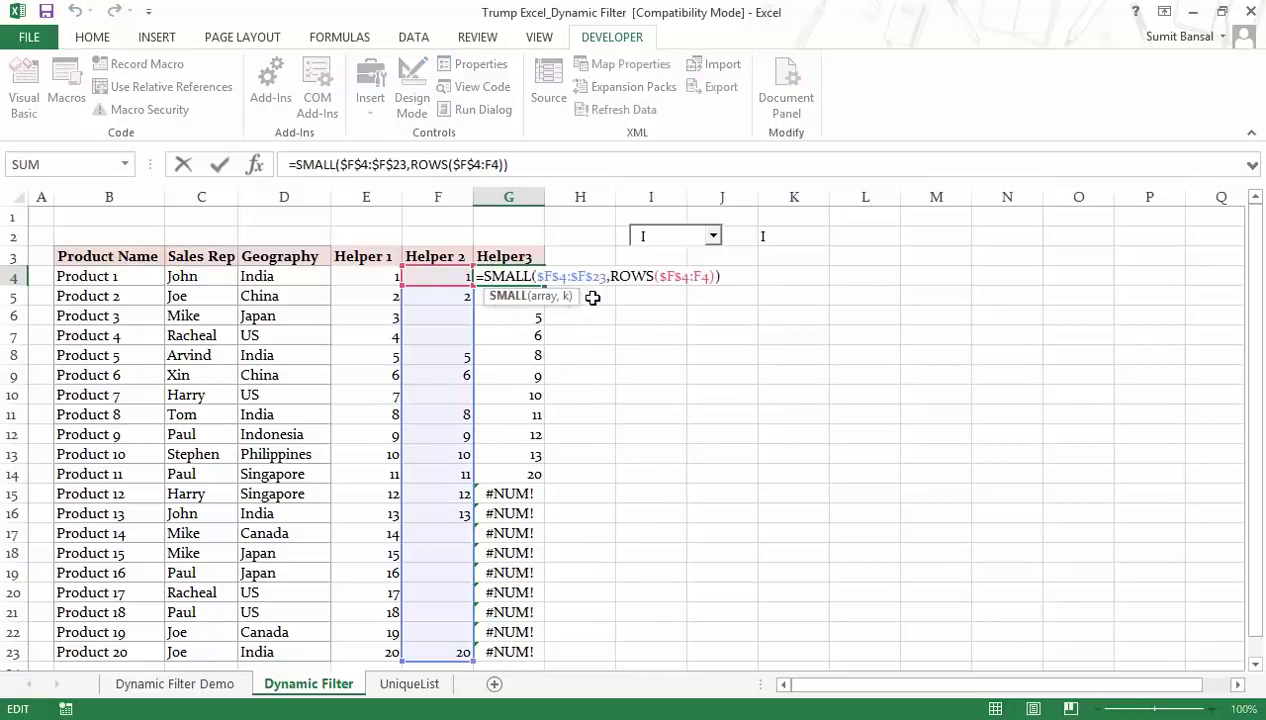
type("Iferro")
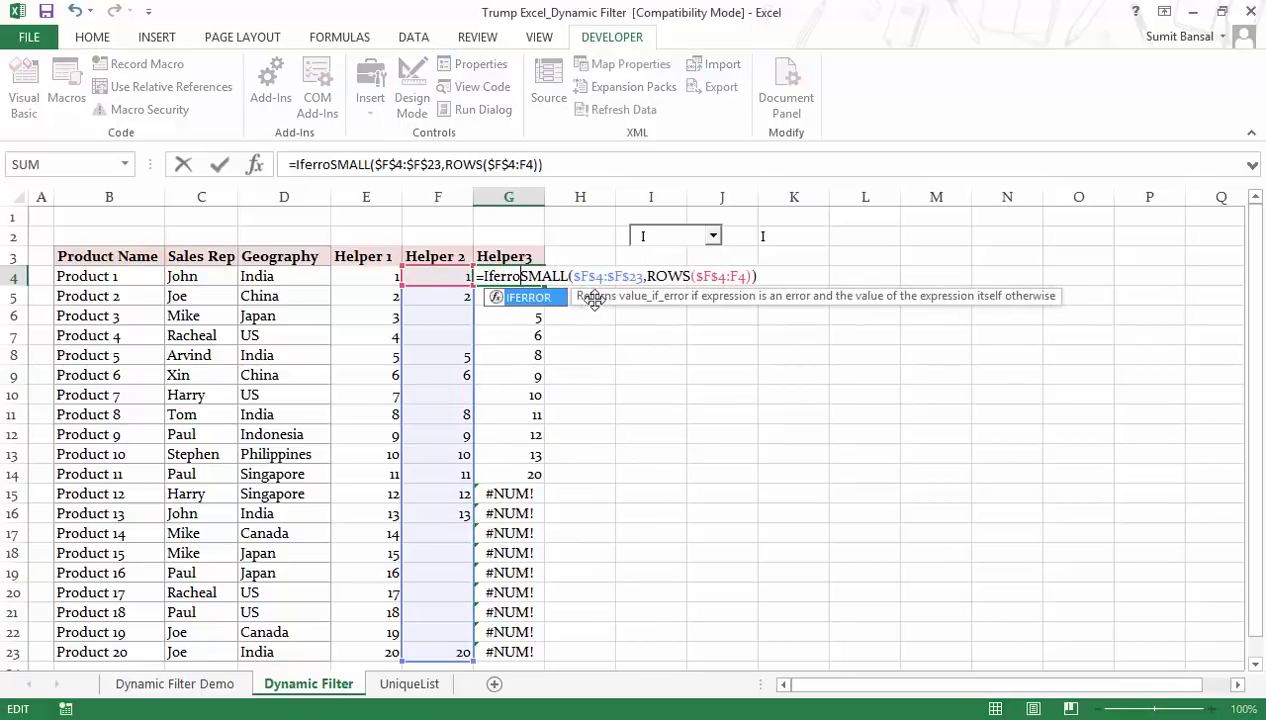
key("Tab")
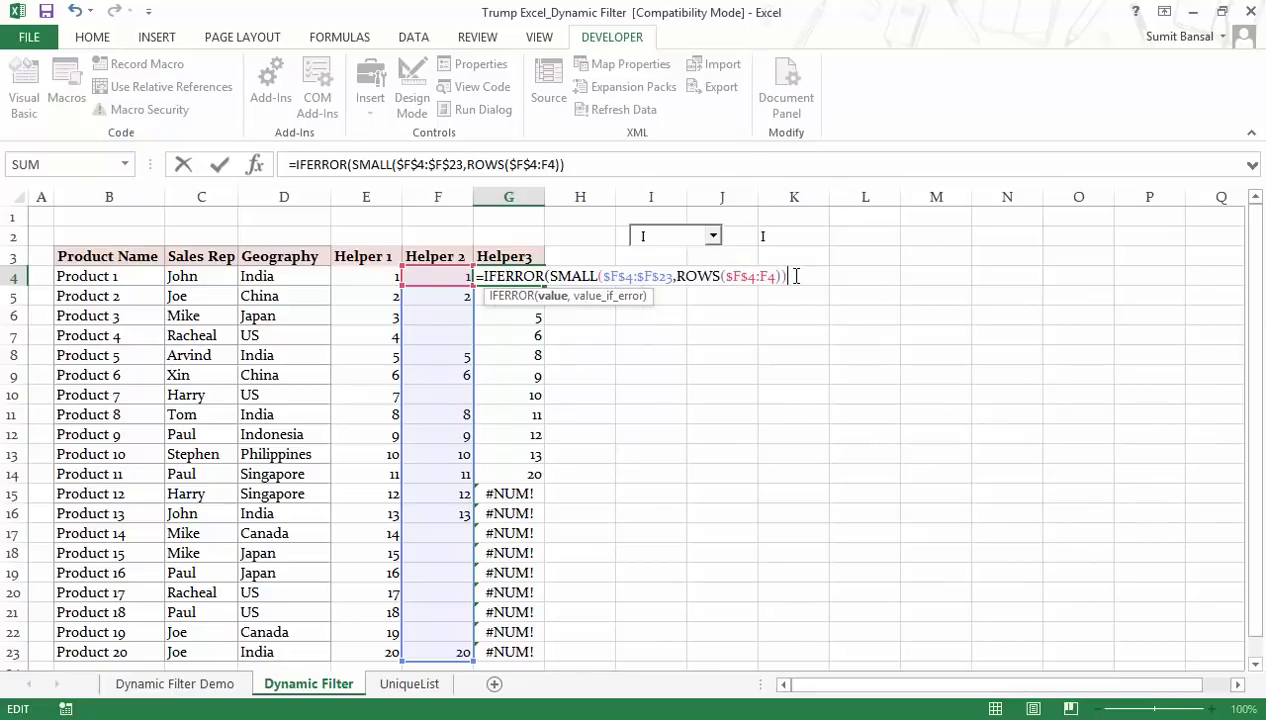
type(",")
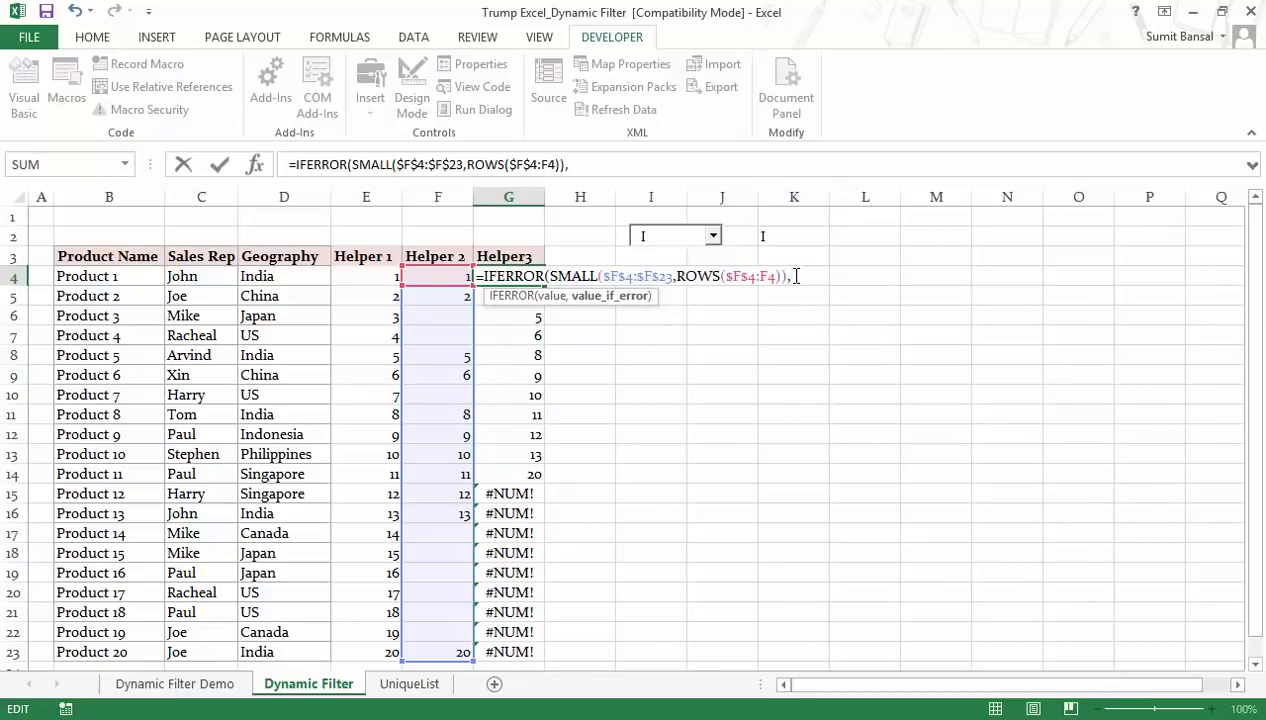
type("\"\")")
key("ctrl+Return")
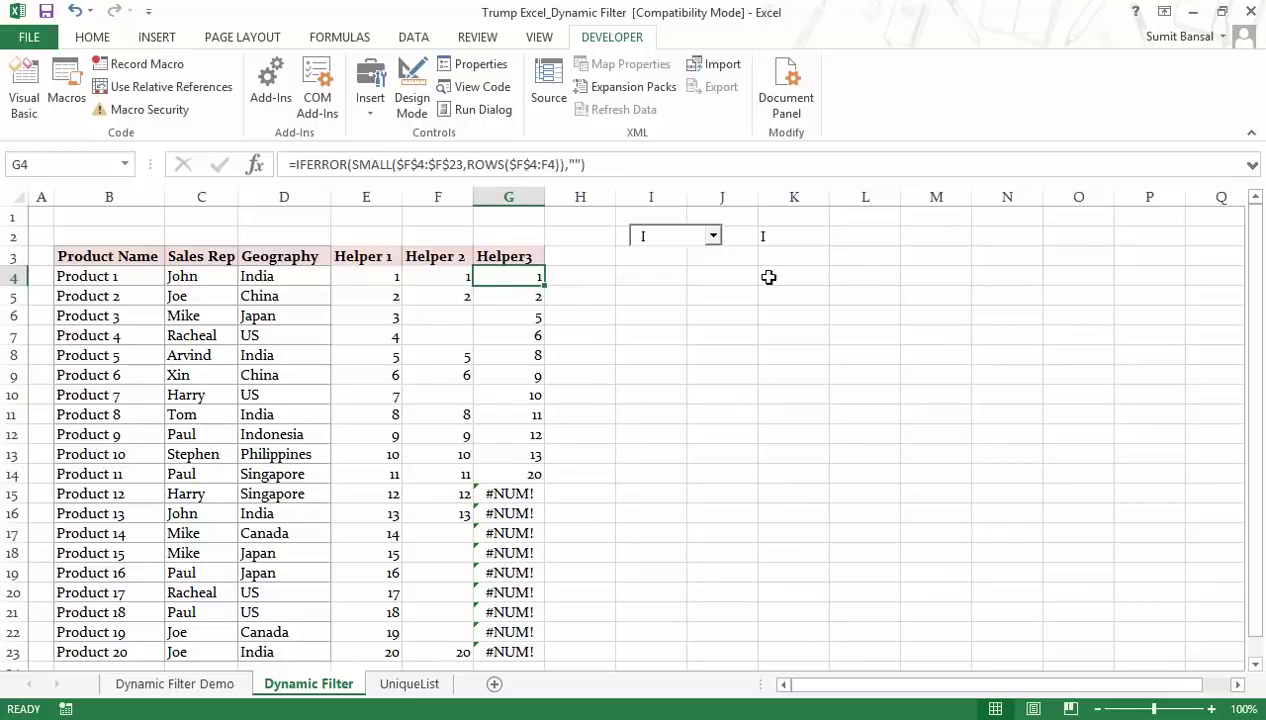
double_click(548, 288)
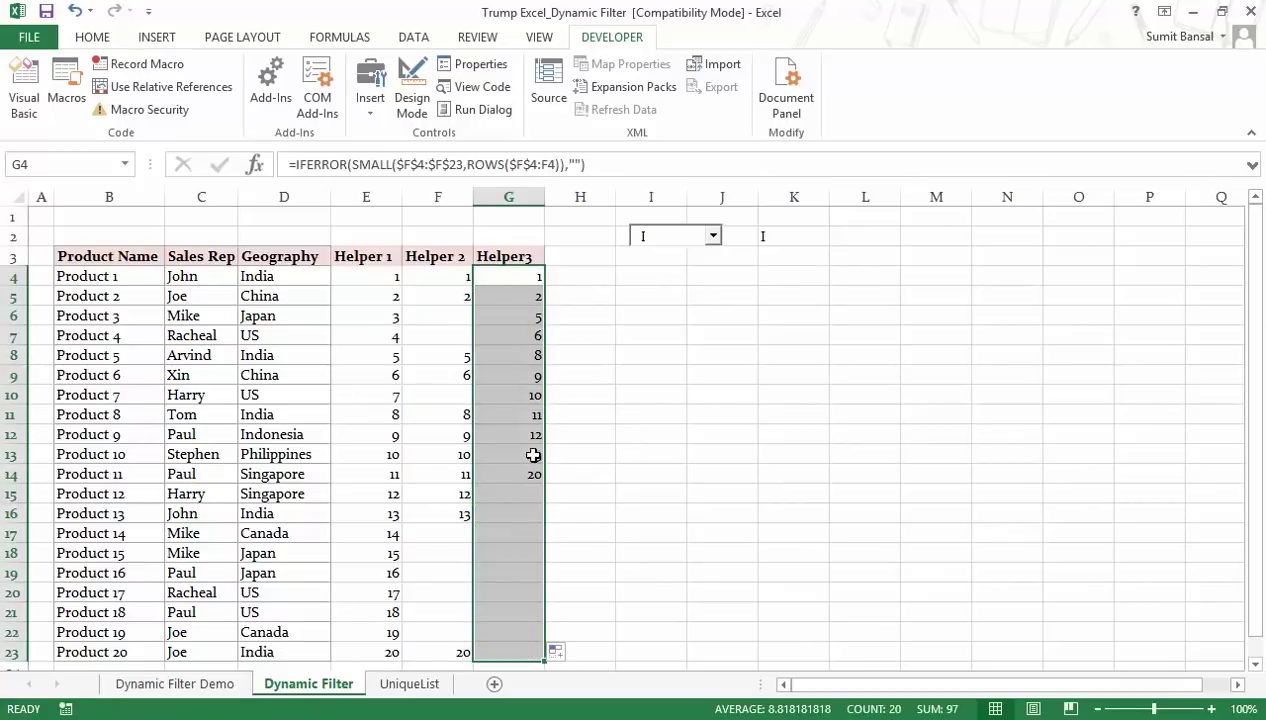
- Set the combo box to US and check the Helper3 results by selecting G4:G7
left_click(690, 235)
key("BackSpace")
type("US")
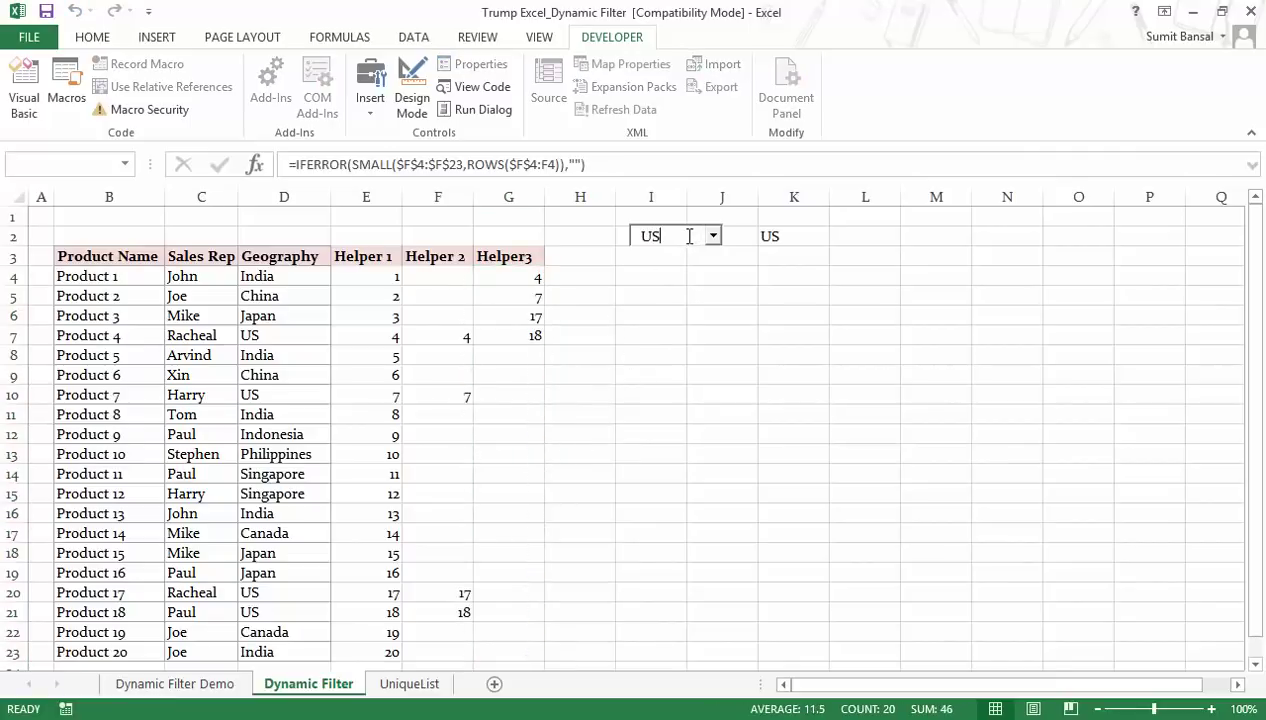
left_click_drag(537, 276, 537, 335)
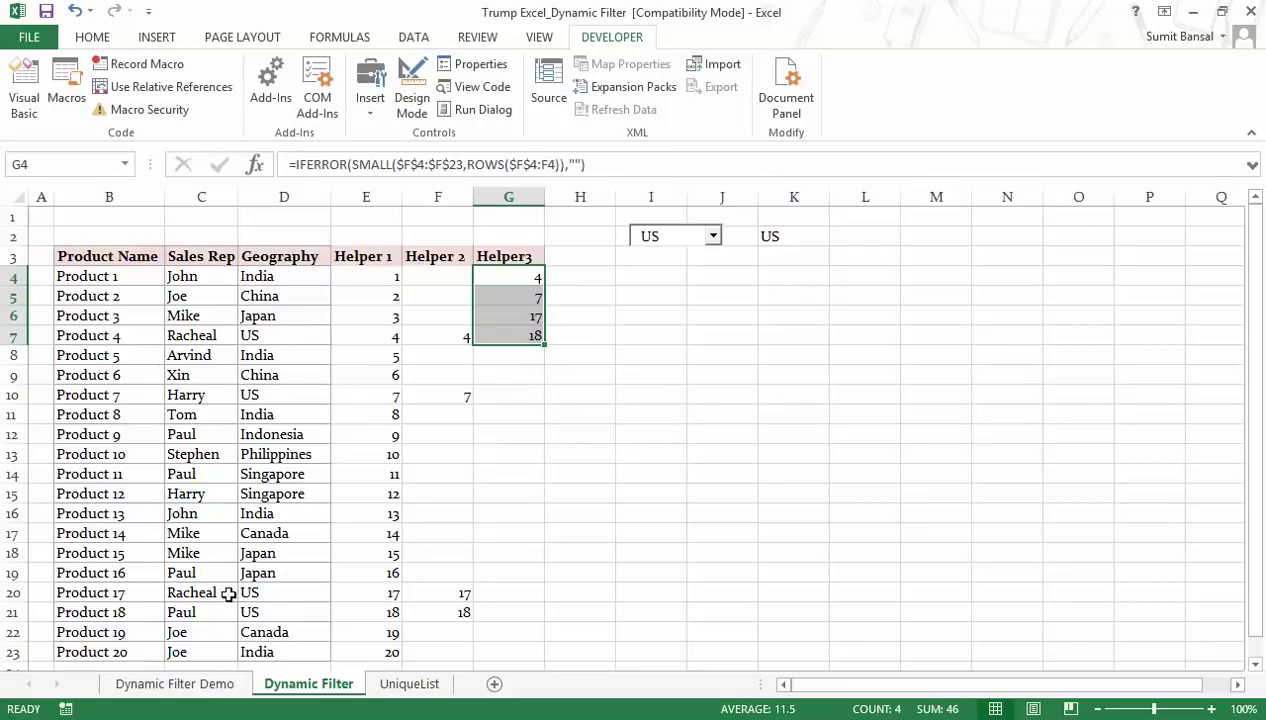
- Test the Helper3 column with Canada and with an empty combo box, ending with the entry back at US
left_click(674, 235)
type("Canada")
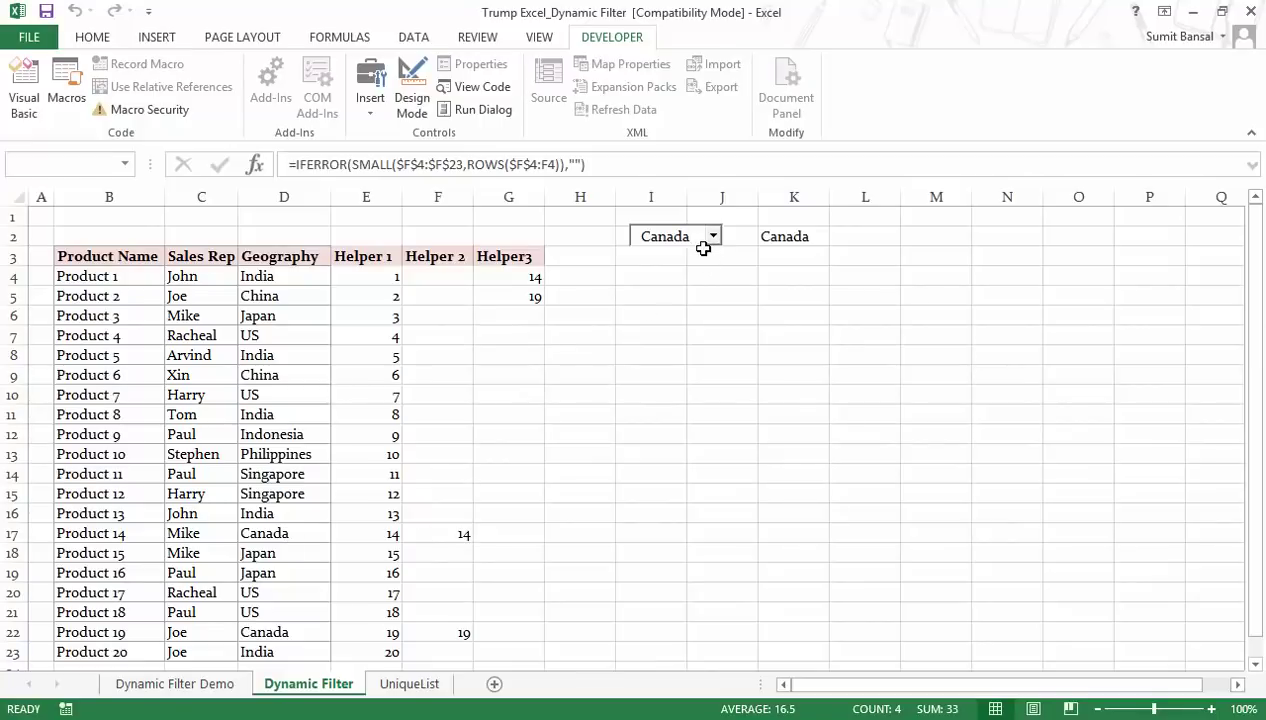
key("BackSpace")
key("BackSpace")
key("BackSpace")
key("BackSpace")
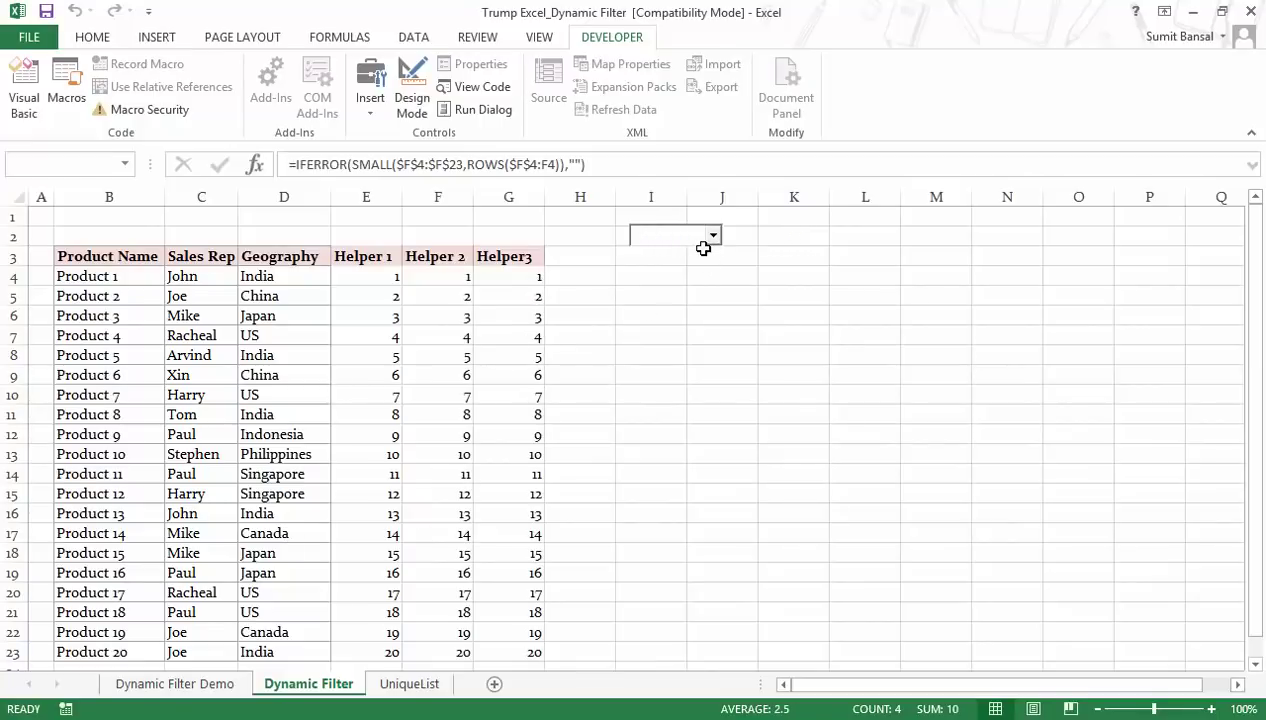
type("US")
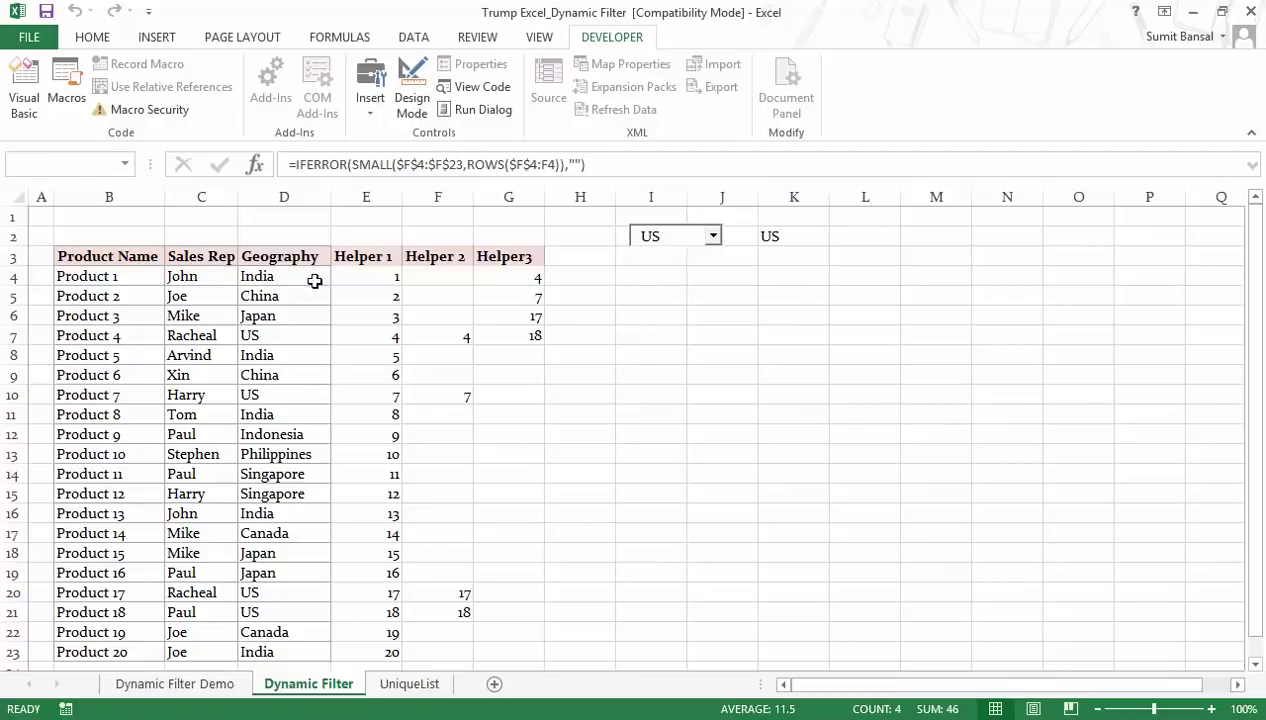
- Copy the Product Name, Sales Rep and Geography headers from B3:D3 to the range starting at I3
left_click_drag(99, 250, 263, 254)
key("ctrl+c")
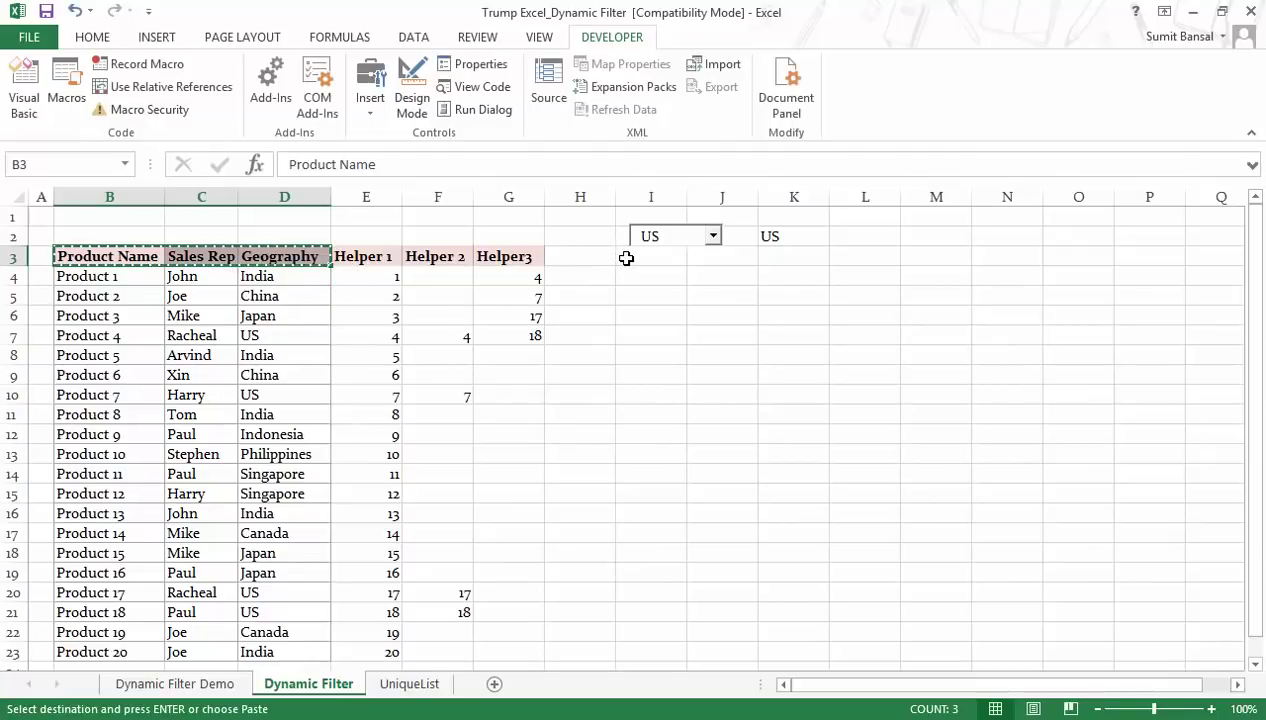
left_click(626, 258)
key("ctrl+v")
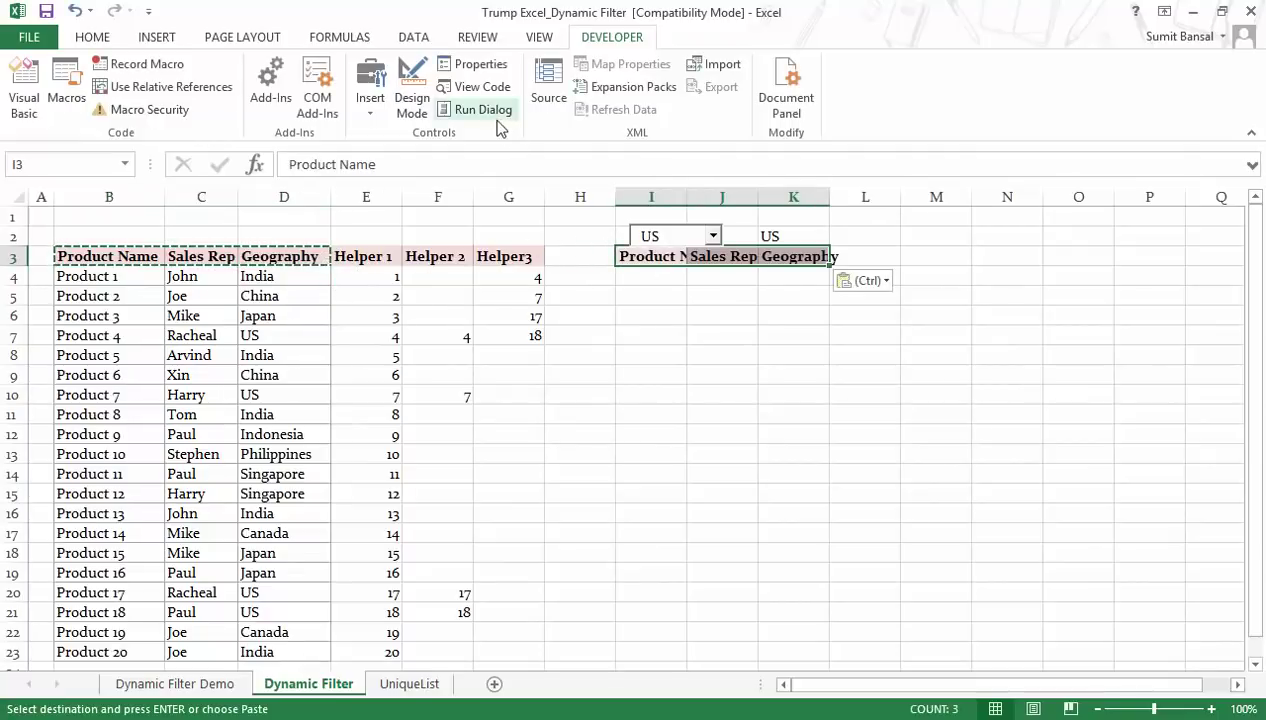
- In design mode, move the combo box slightly up off the header row and widen columns I to K
left_click(410, 103)
left_click(683, 234)
left_click_drag(683, 234, 692, 226)
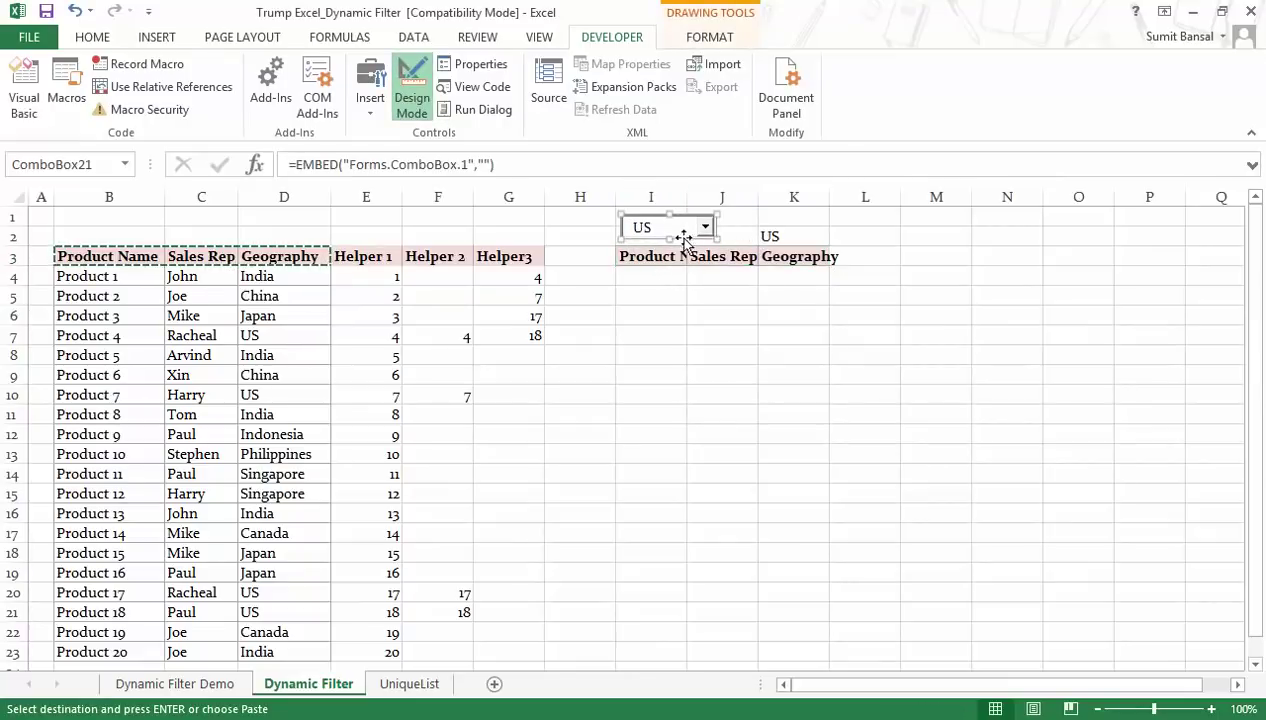
left_click_drag(686, 196, 882, 196)
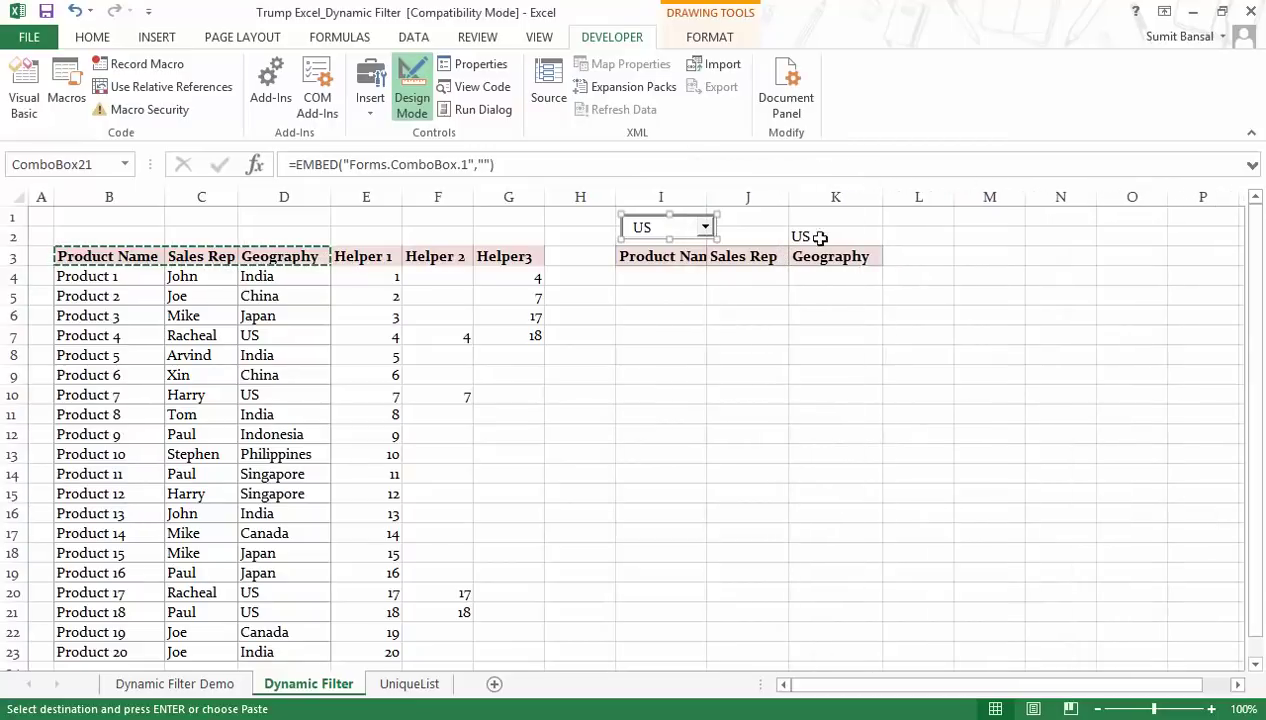
- In I4, start an INDEX formula with $B$4:$D$23 as the array and $G4 as the row number
left_click(677, 273)
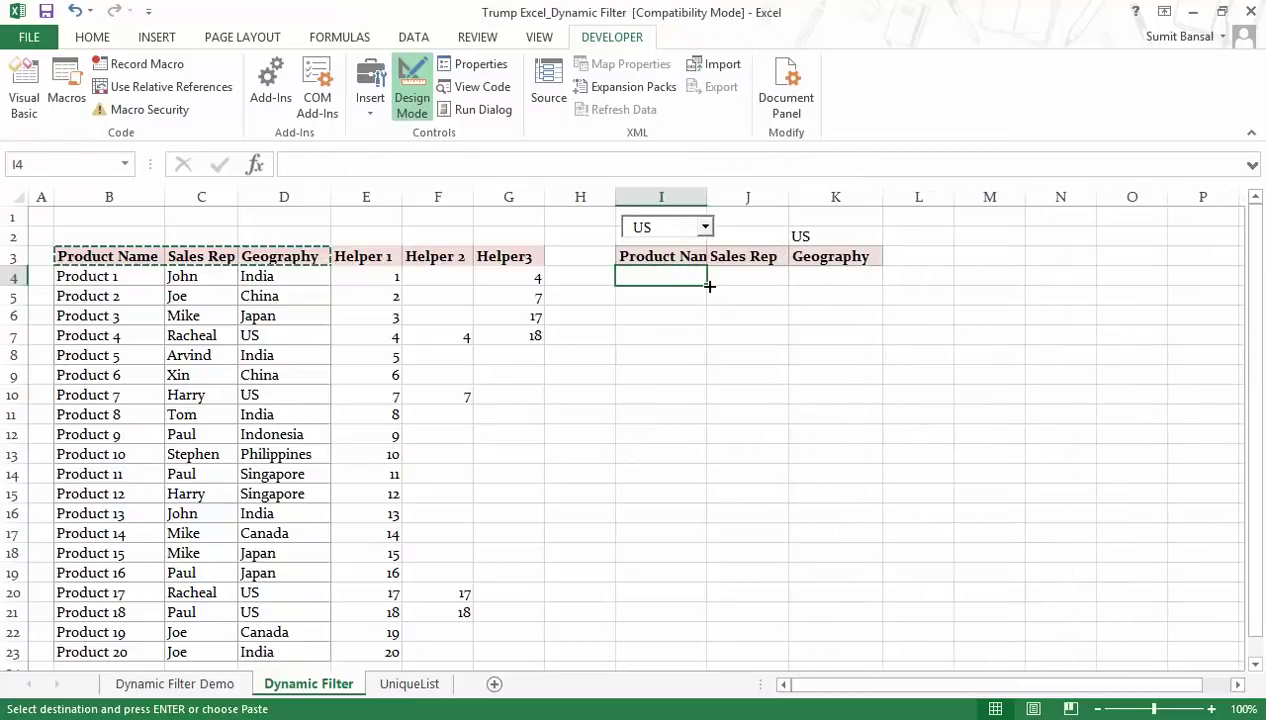
type("=INDEX(")
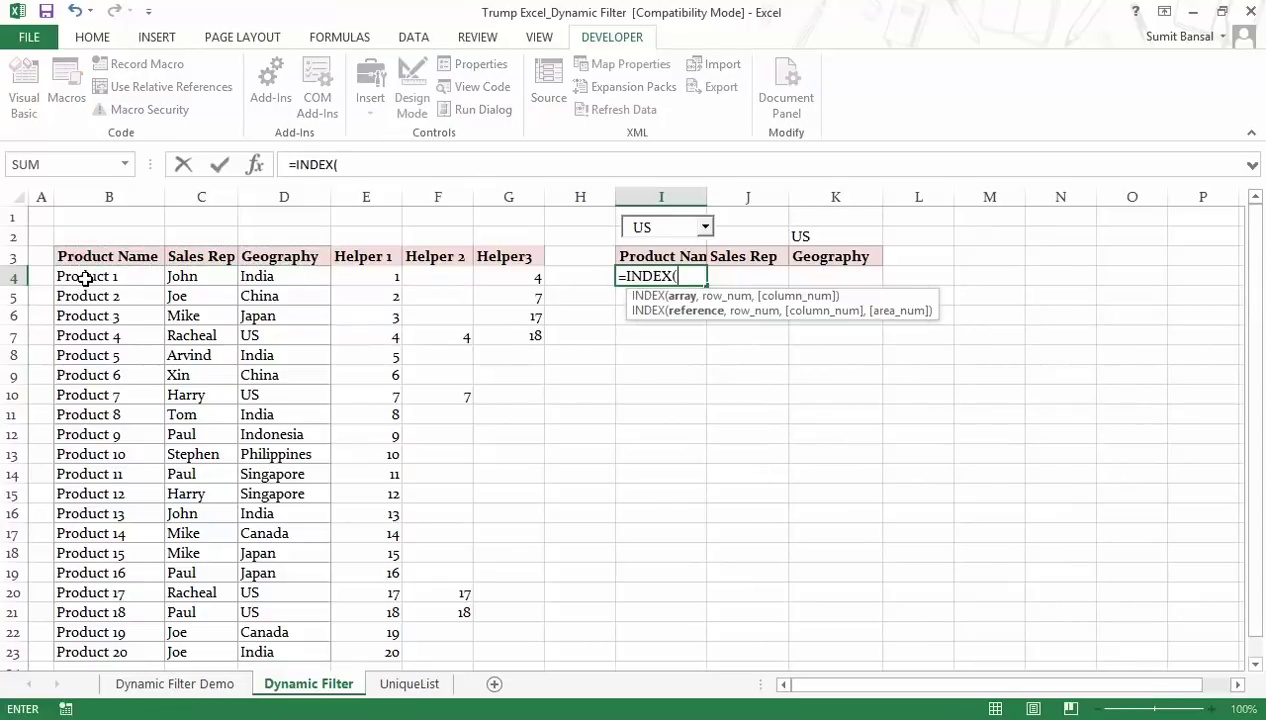
left_click_drag(85, 278, 283, 653)
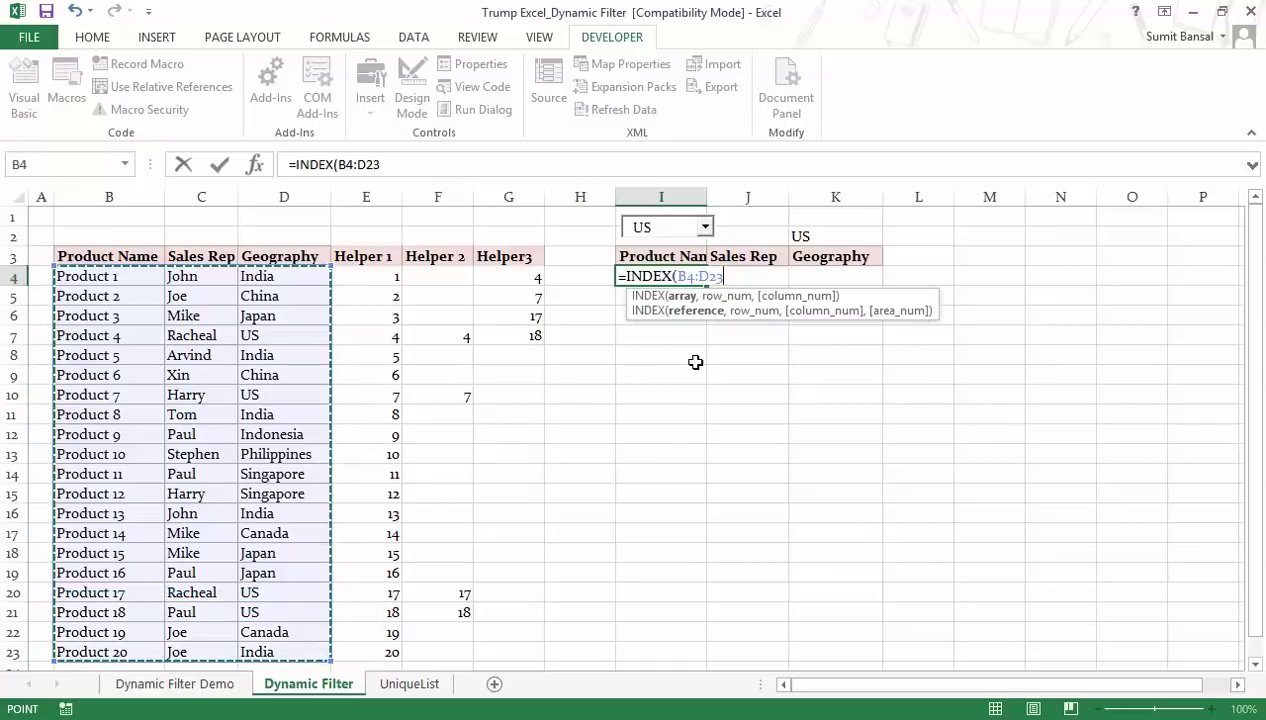
key("F4")
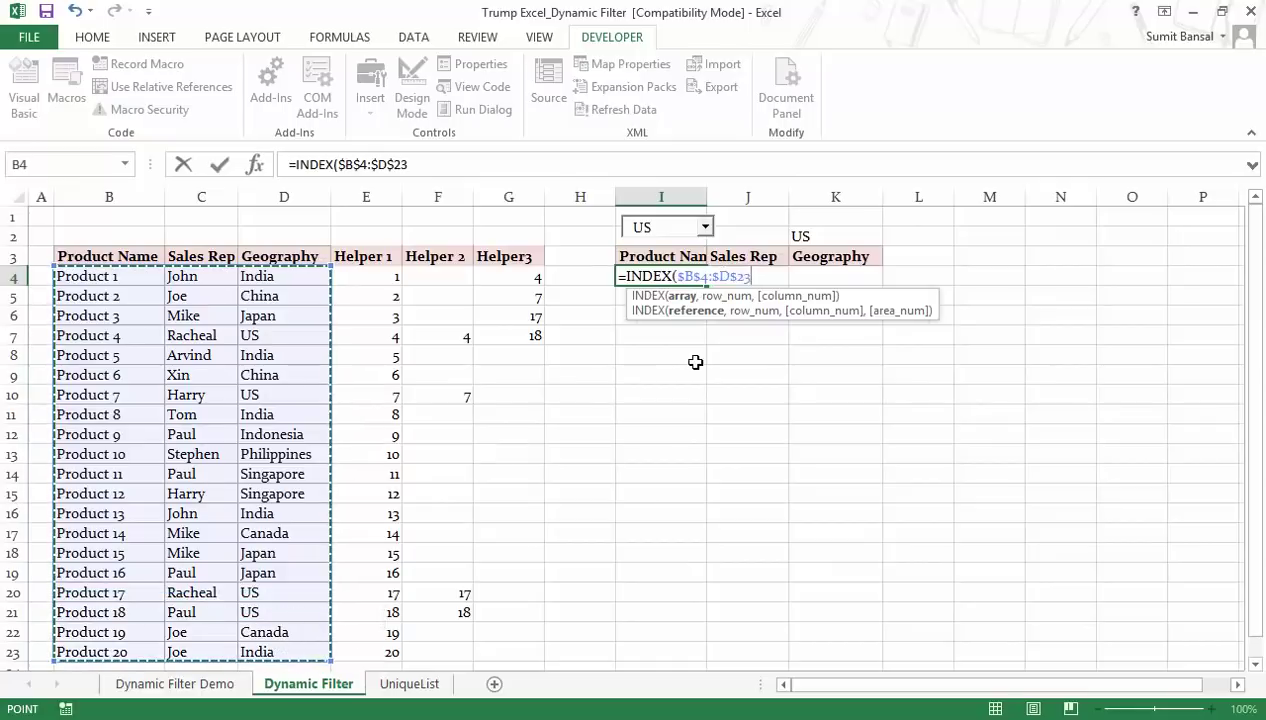
type(",")
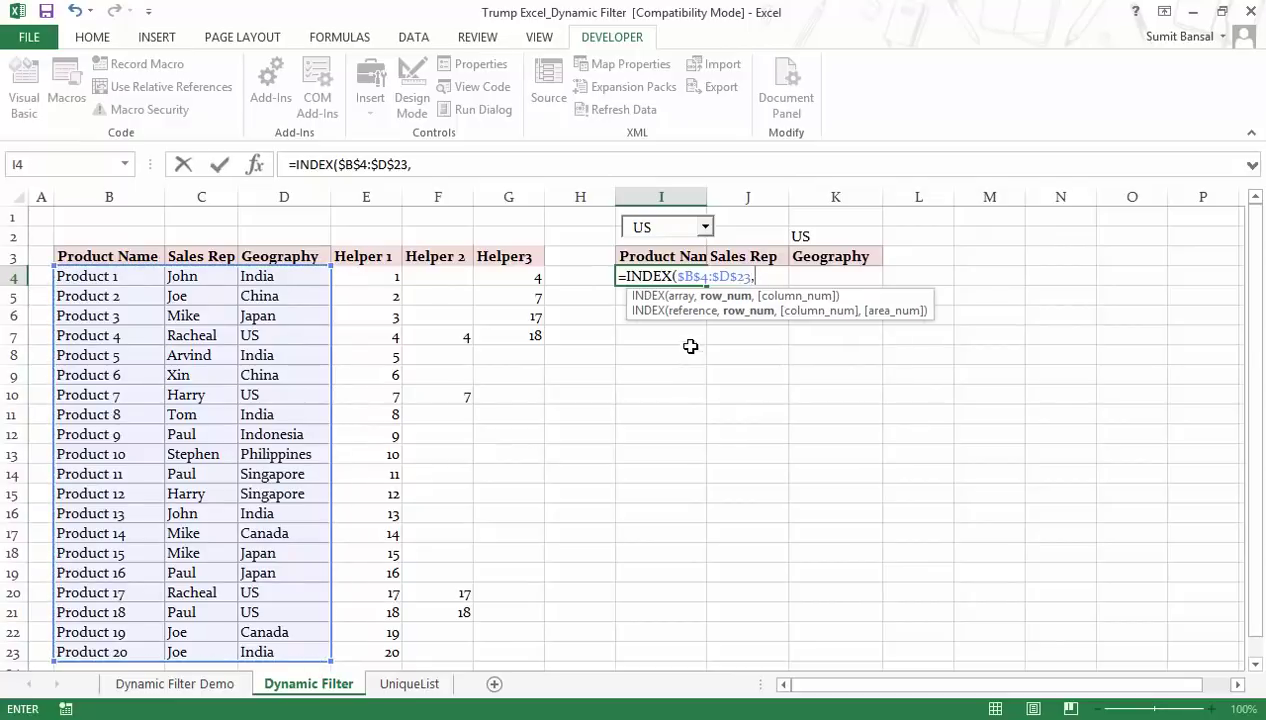
left_click(528, 278)
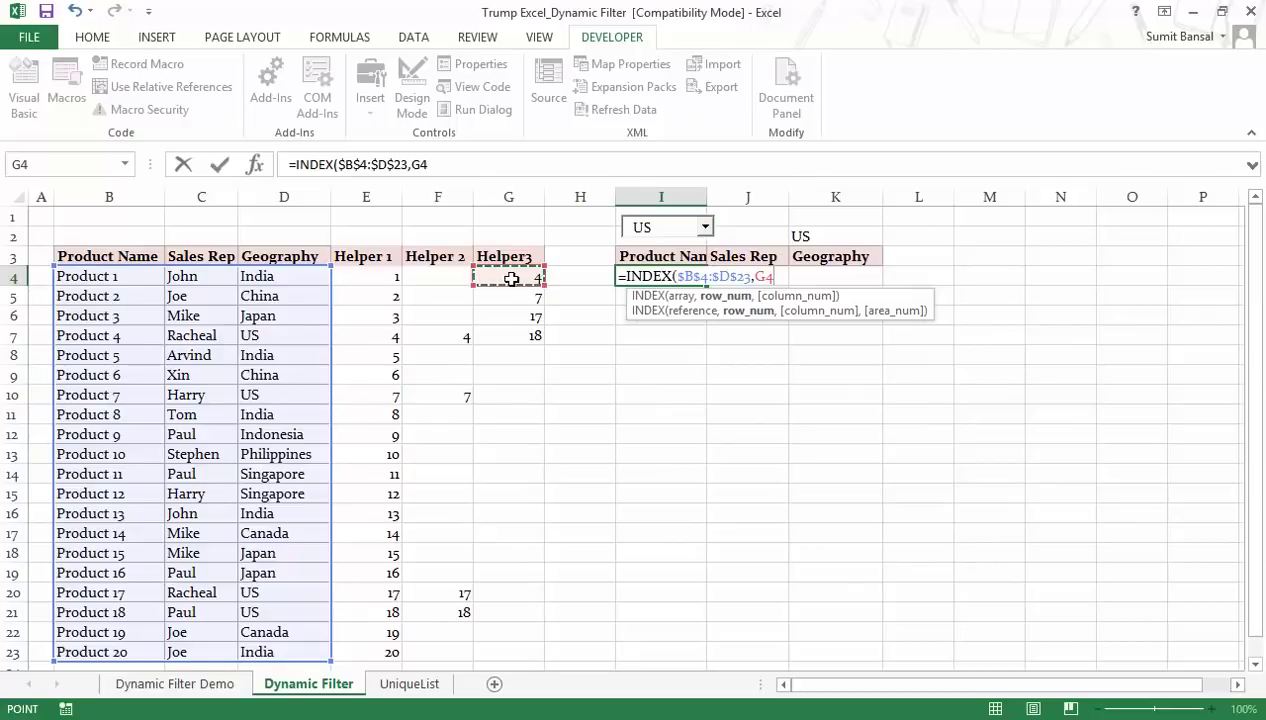
key("F4")
key("F4")
type(",")
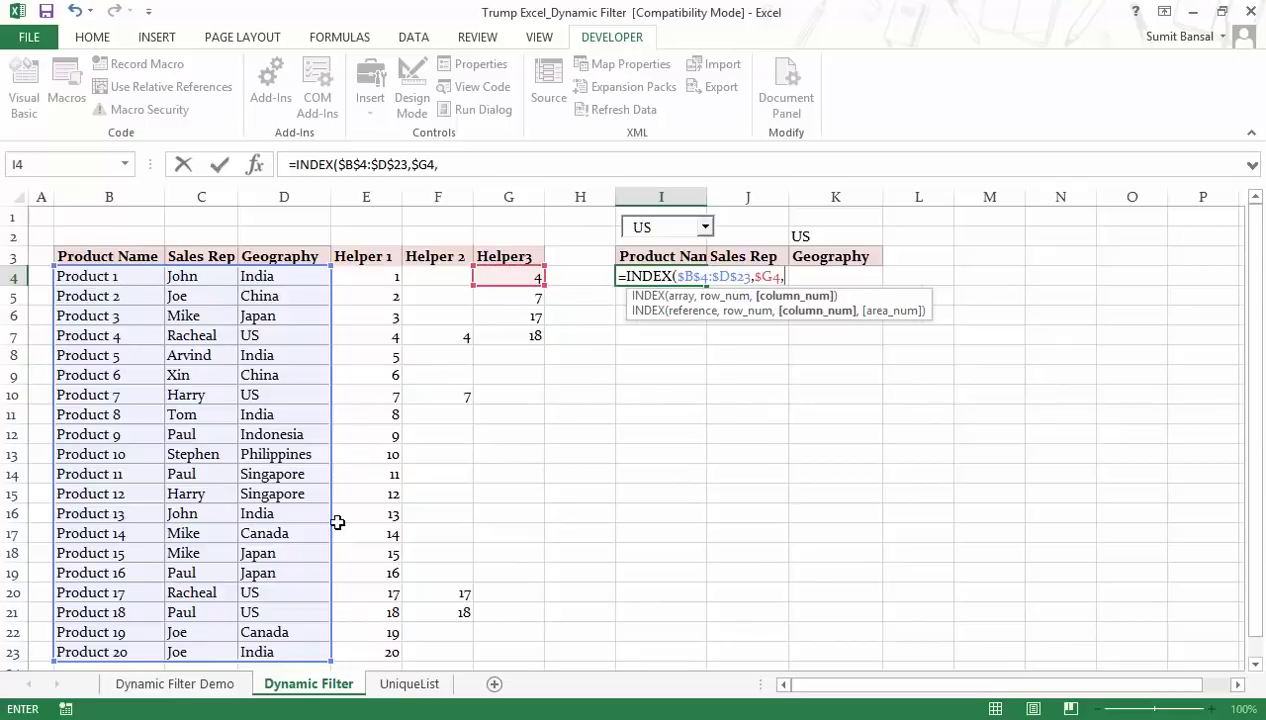
- Complete the I4 INDEX formula with COLUMNS($I$4:I4) as the column number, locking only the first I4 reference
type("columns")
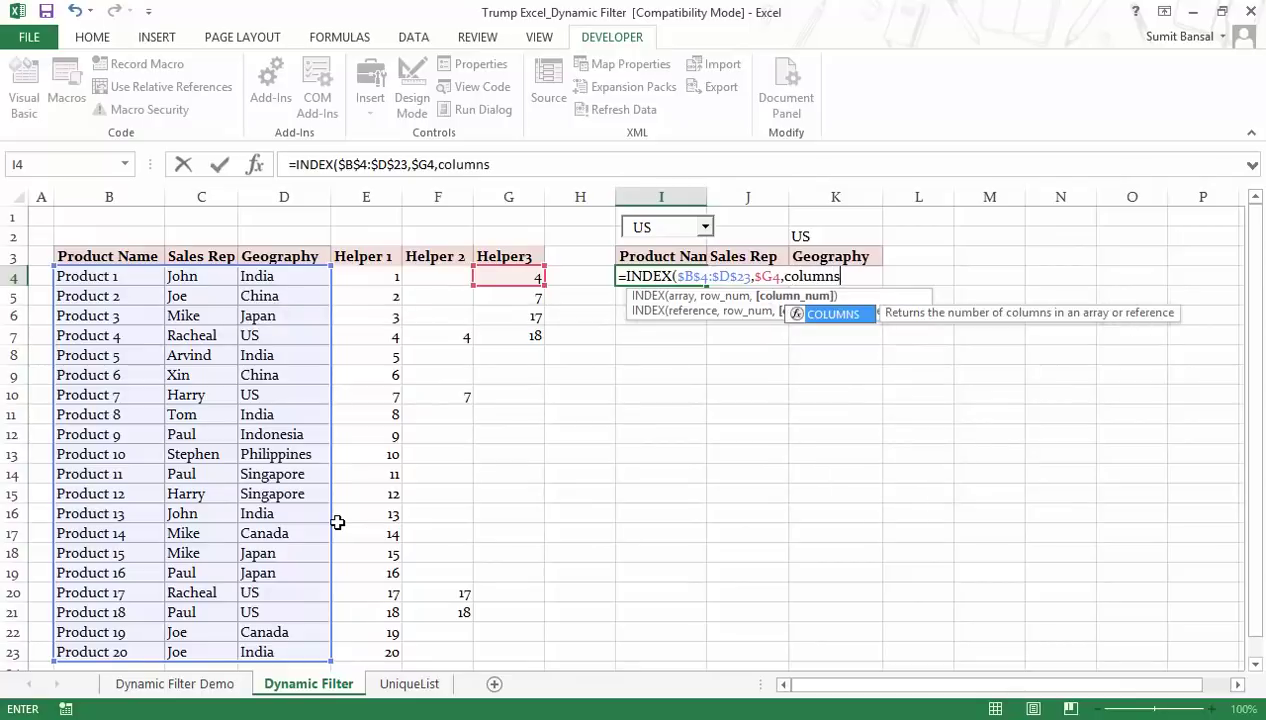
key("Tab")
key("Left")
key("Right")
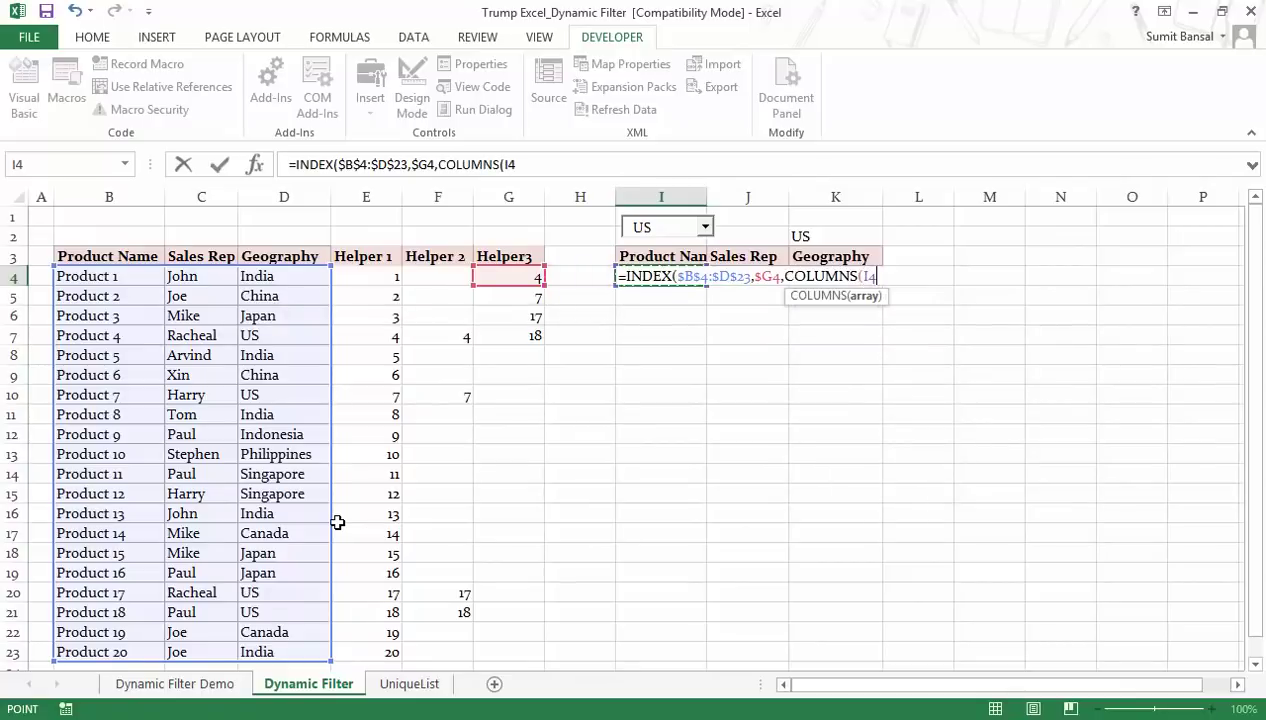
type(":))")
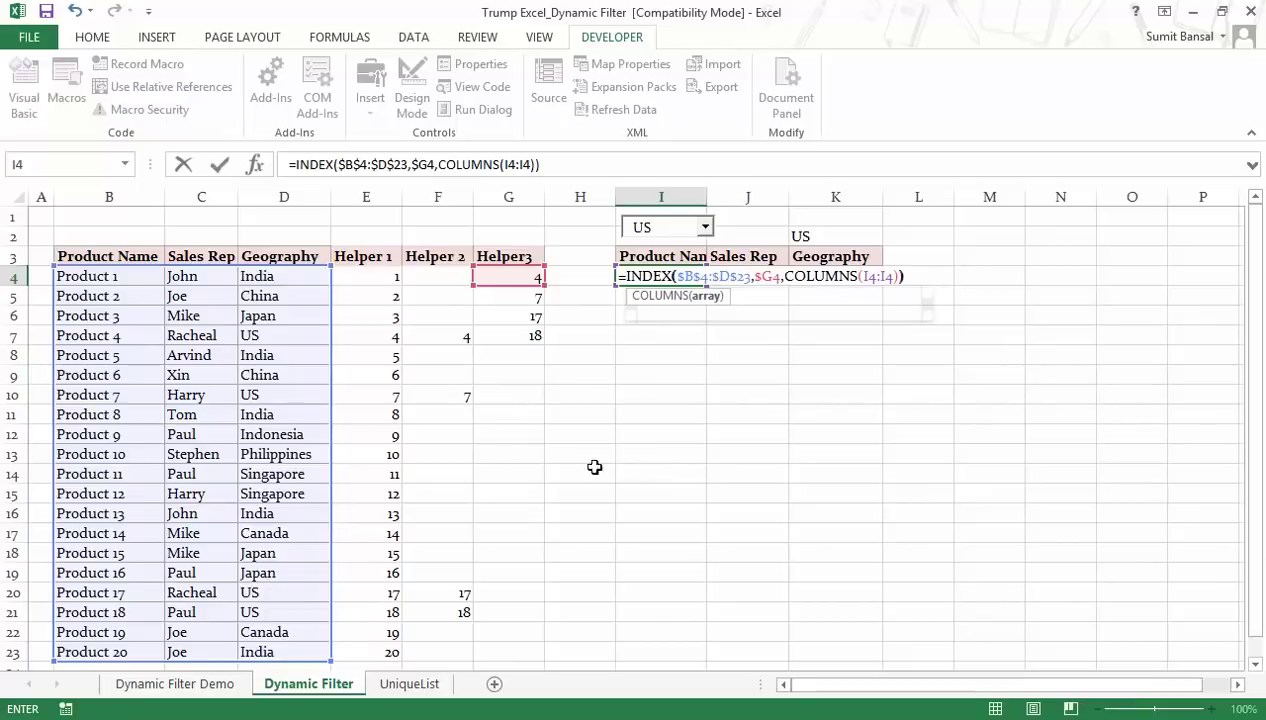
left_click(870, 275)
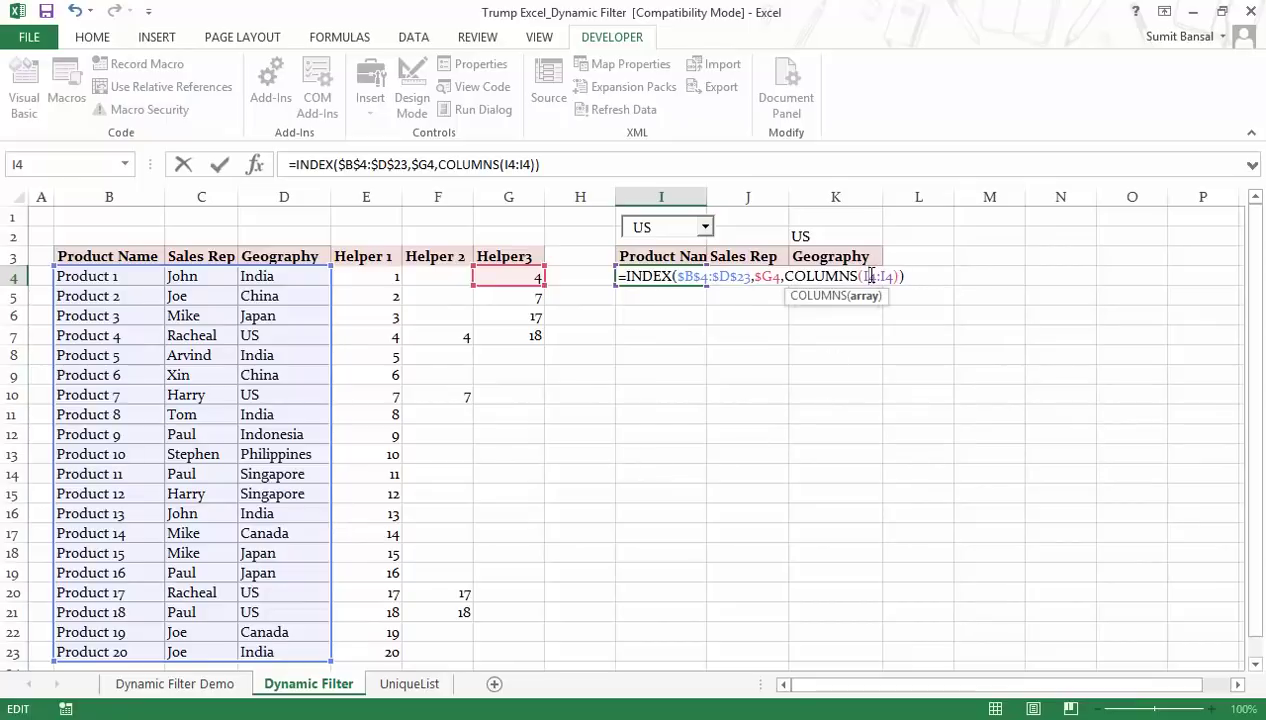
key("F4")
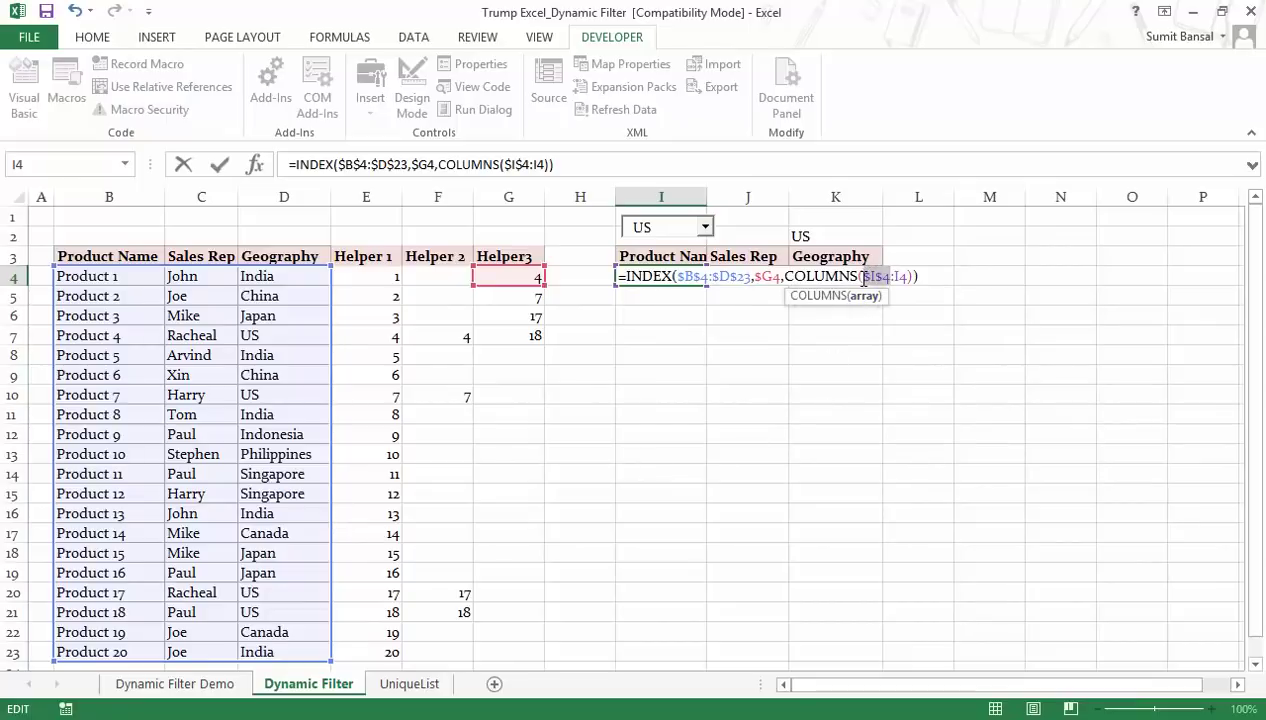
key("Return")
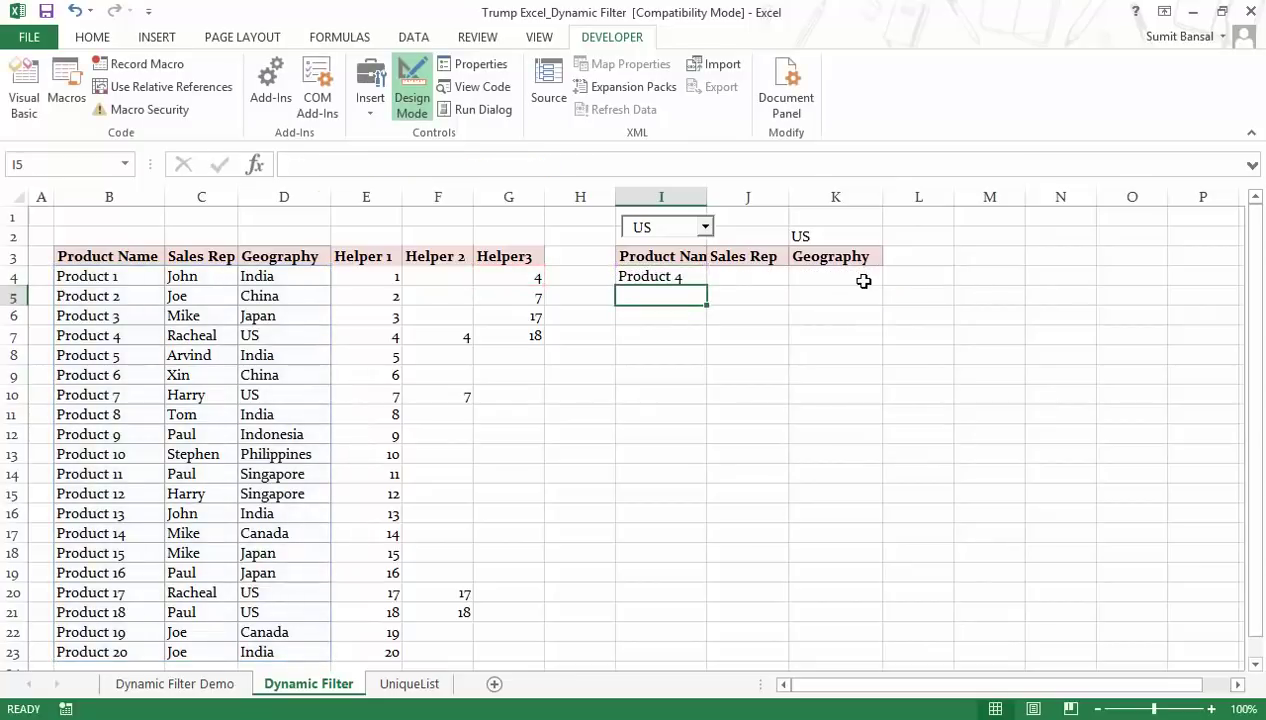
- Fill the I4 formula across to K4 and down through row 23, checking the first result against B7:D7
left_click(689, 276)
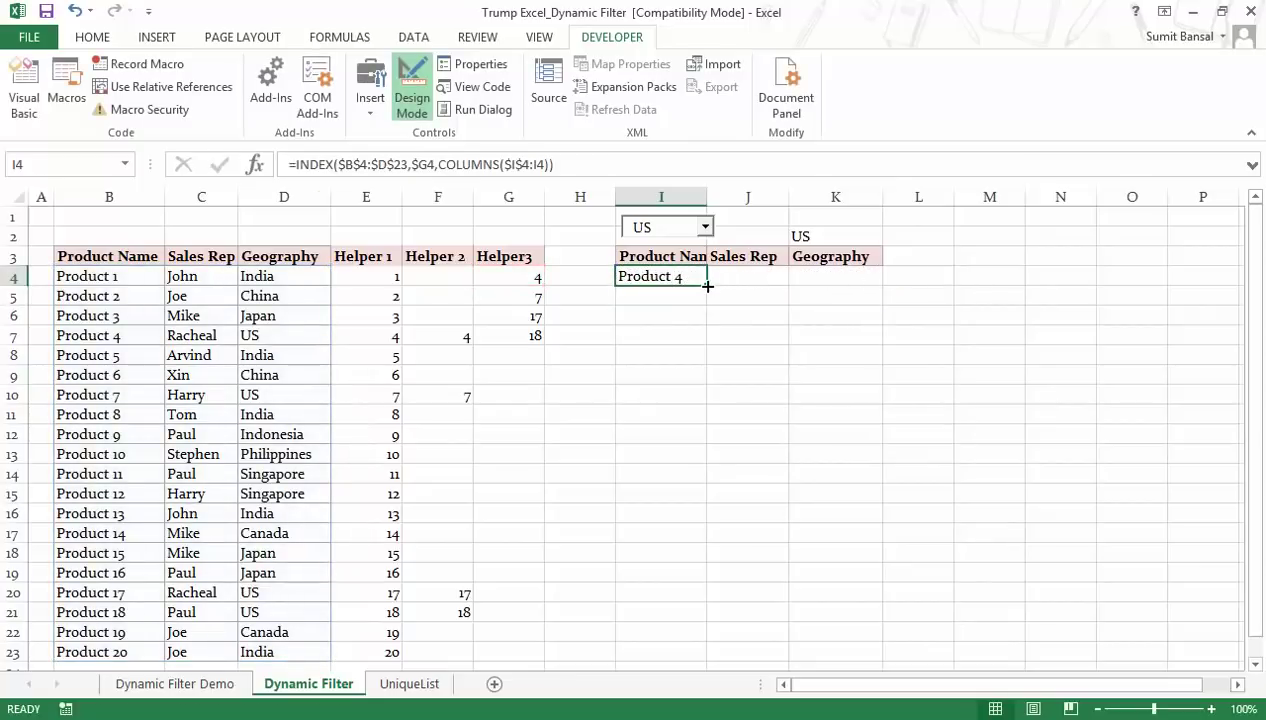
left_click_drag(707, 286, 850, 290)
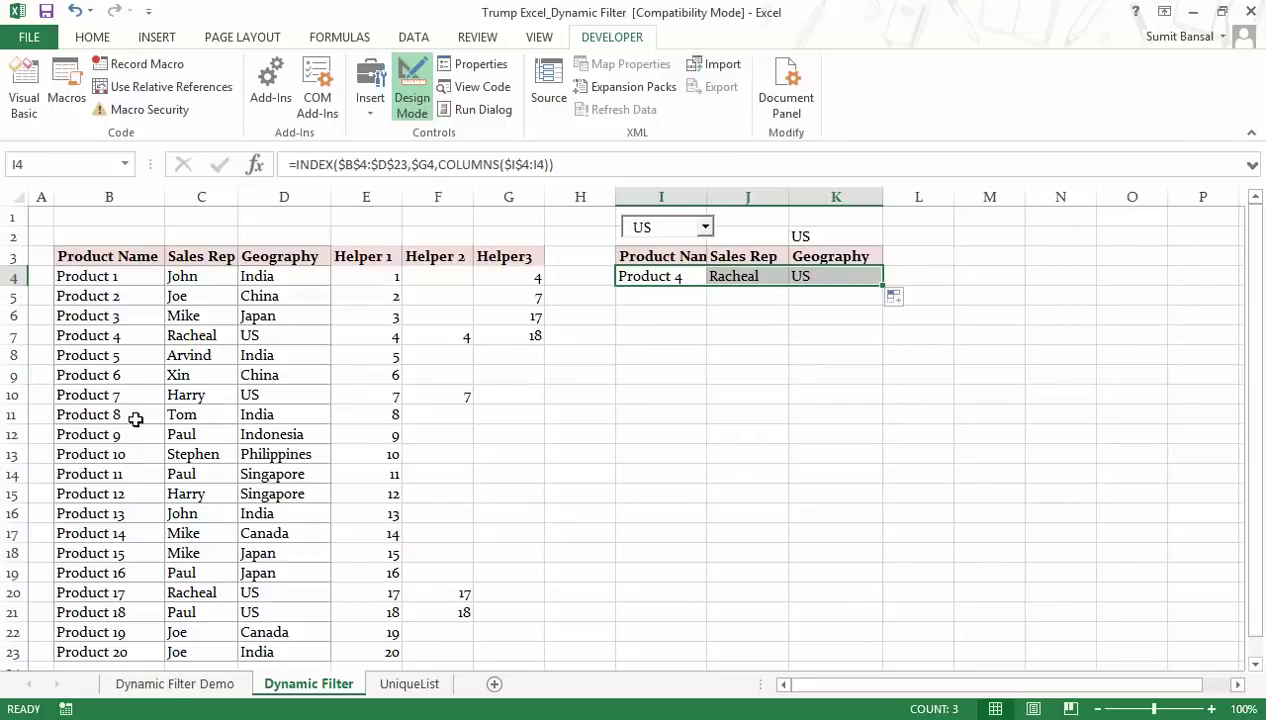
left_click_drag(120, 336, 300, 337)
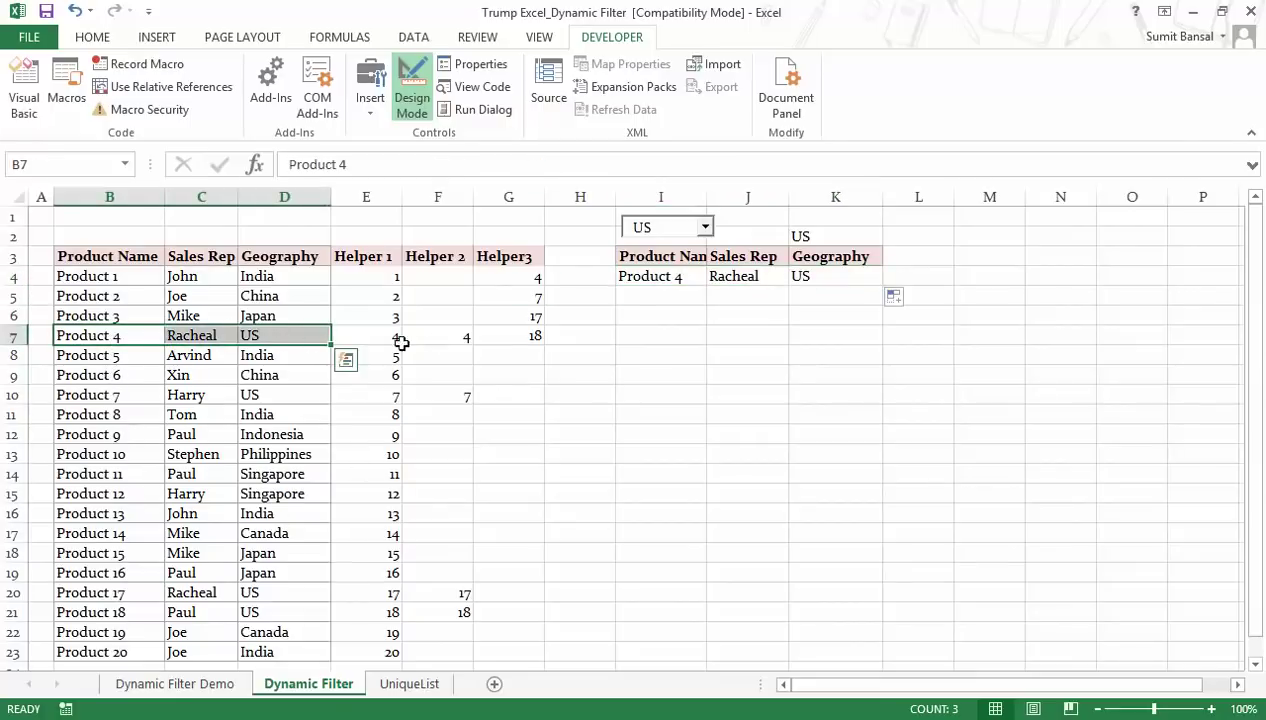
left_click(692, 280)
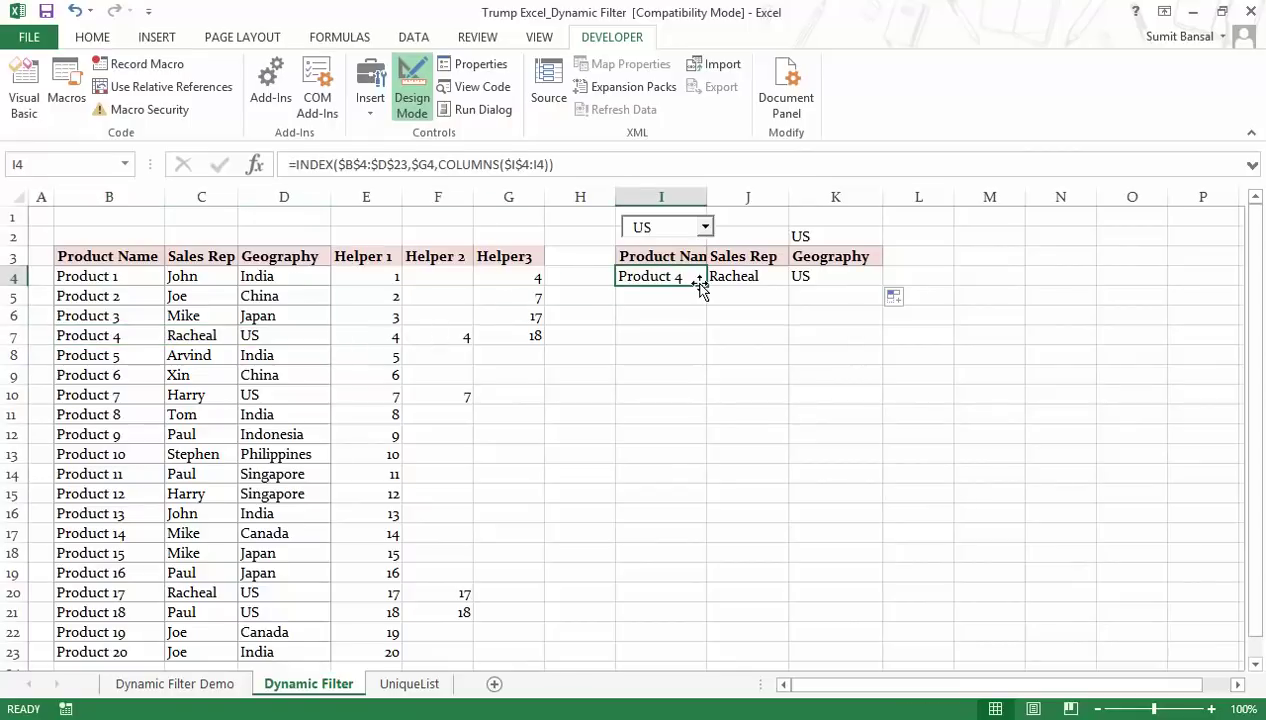
left_click_drag(707, 286, 706, 307)
mouse_move(793, 302)
left_mouse_down()
mouse_move(851, 297)
mouse_move(803, 302)
left_mouse_up()
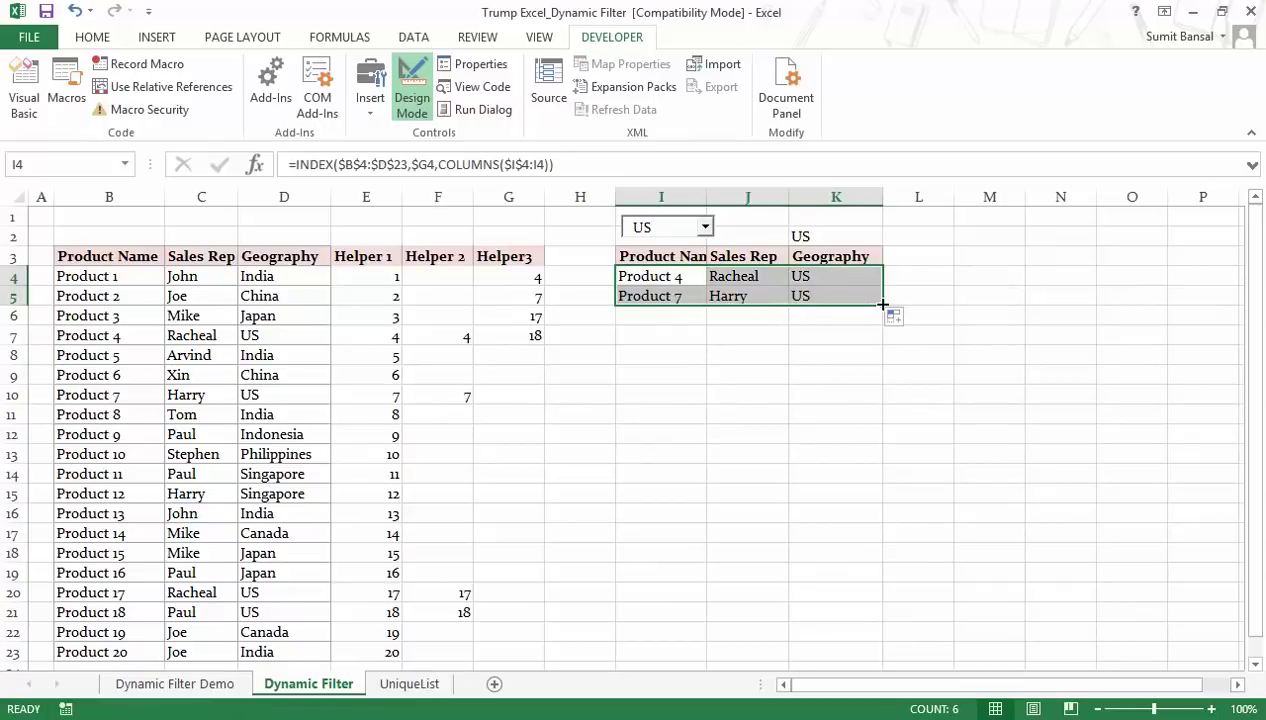
left_click_drag(882, 304, 853, 664)
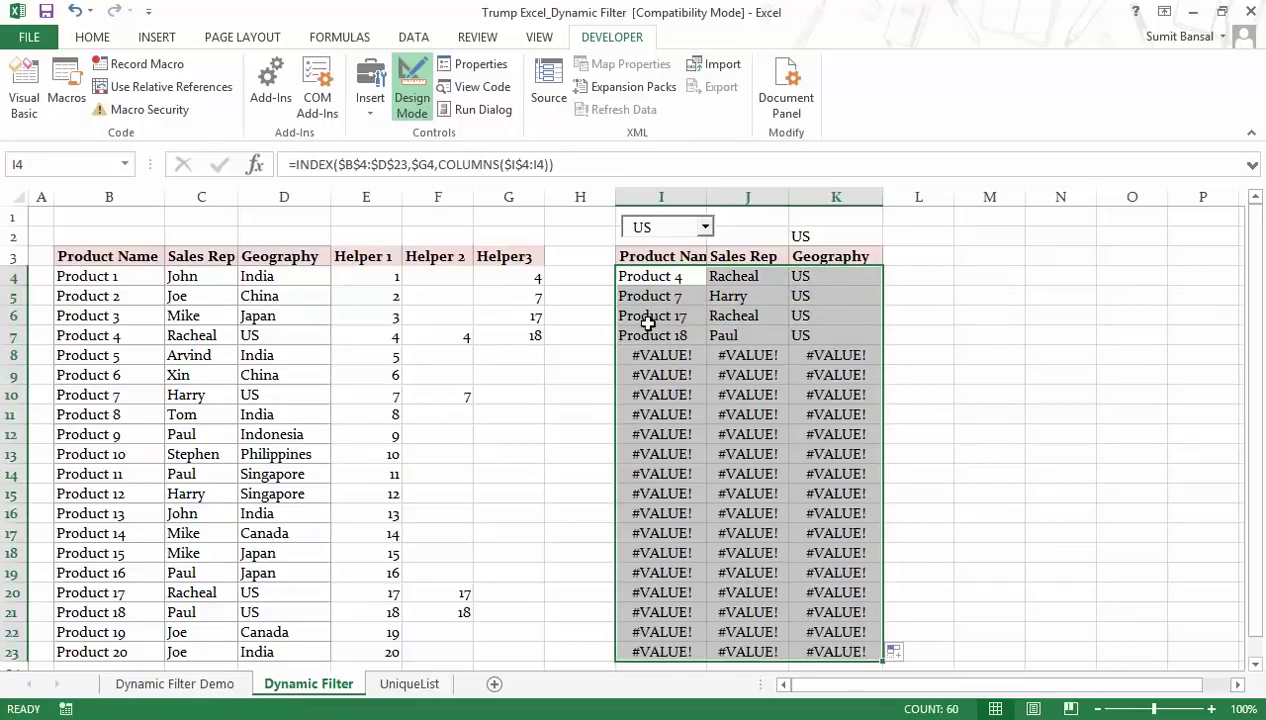
- Wrap the I4 formula in IFERROR with "" as the error value and refill the range I4:K23
left_click(665, 282)
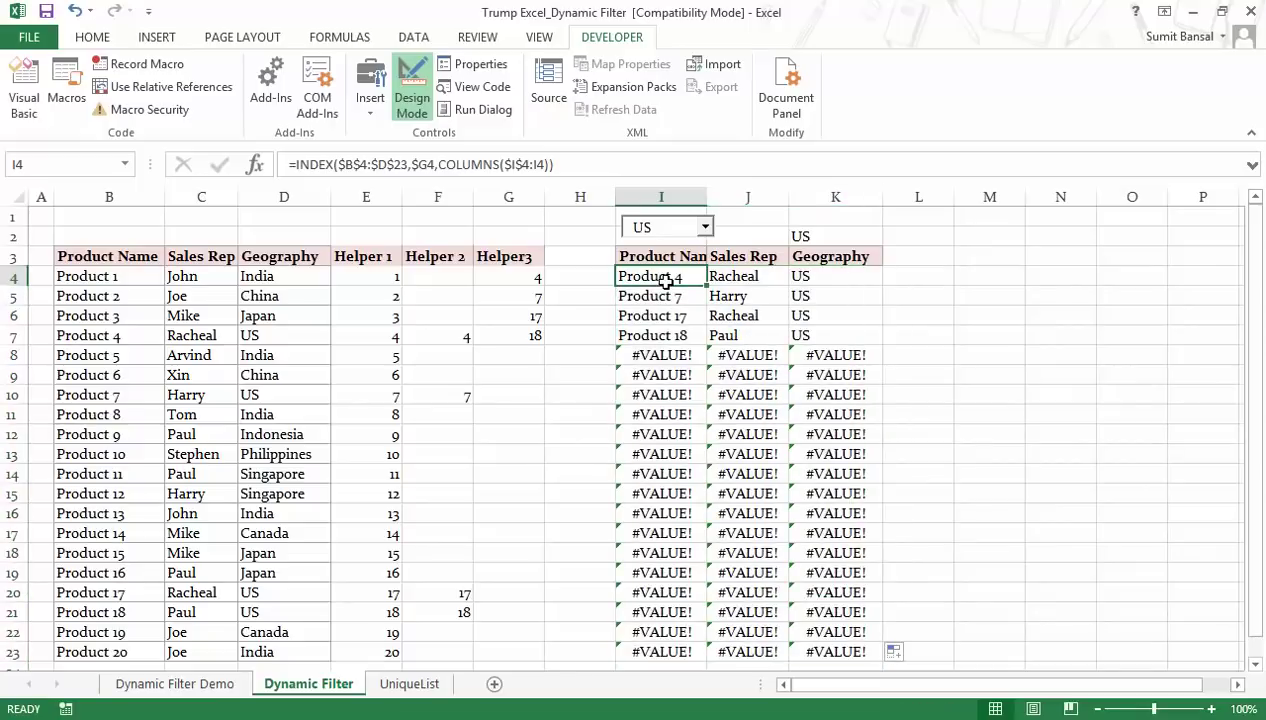
double_click(665, 282)
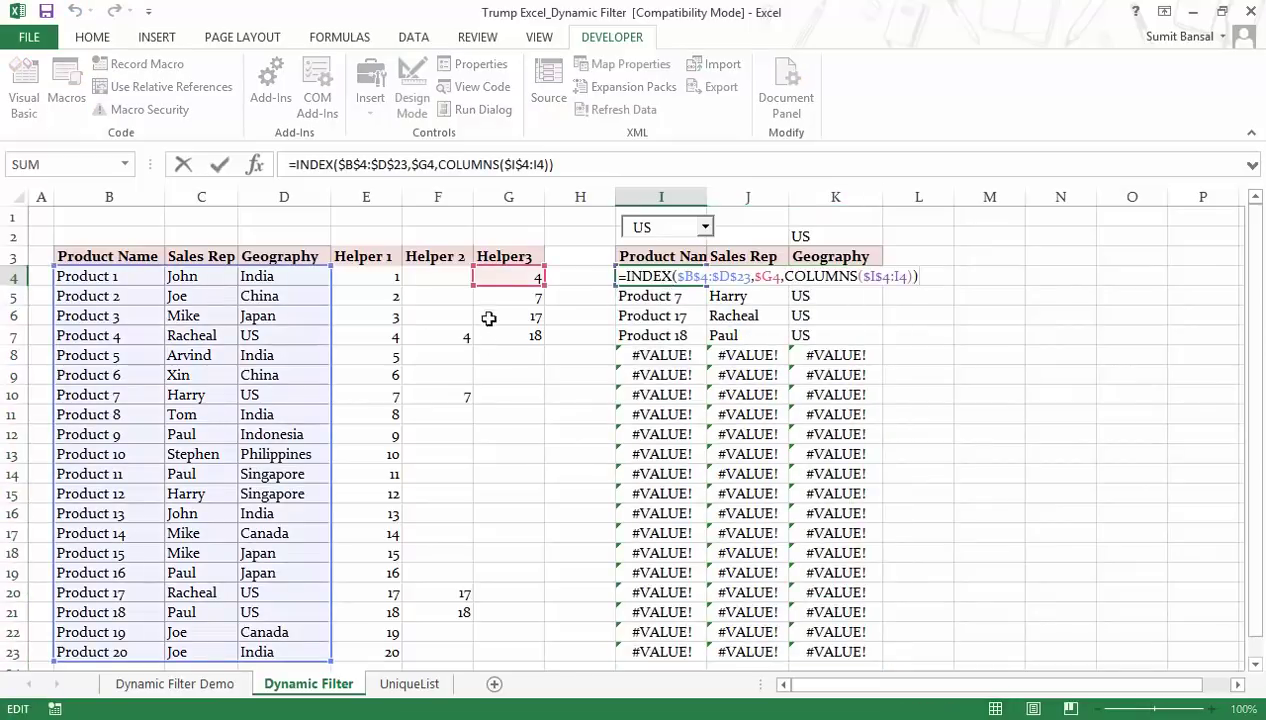
key("ctrl+Left")
key("ctrl+Left")
key("ctrl+Left")
key("ctrl+Left")
key("ctrl+Left")
key("ctrl+Left")
type("IFer")
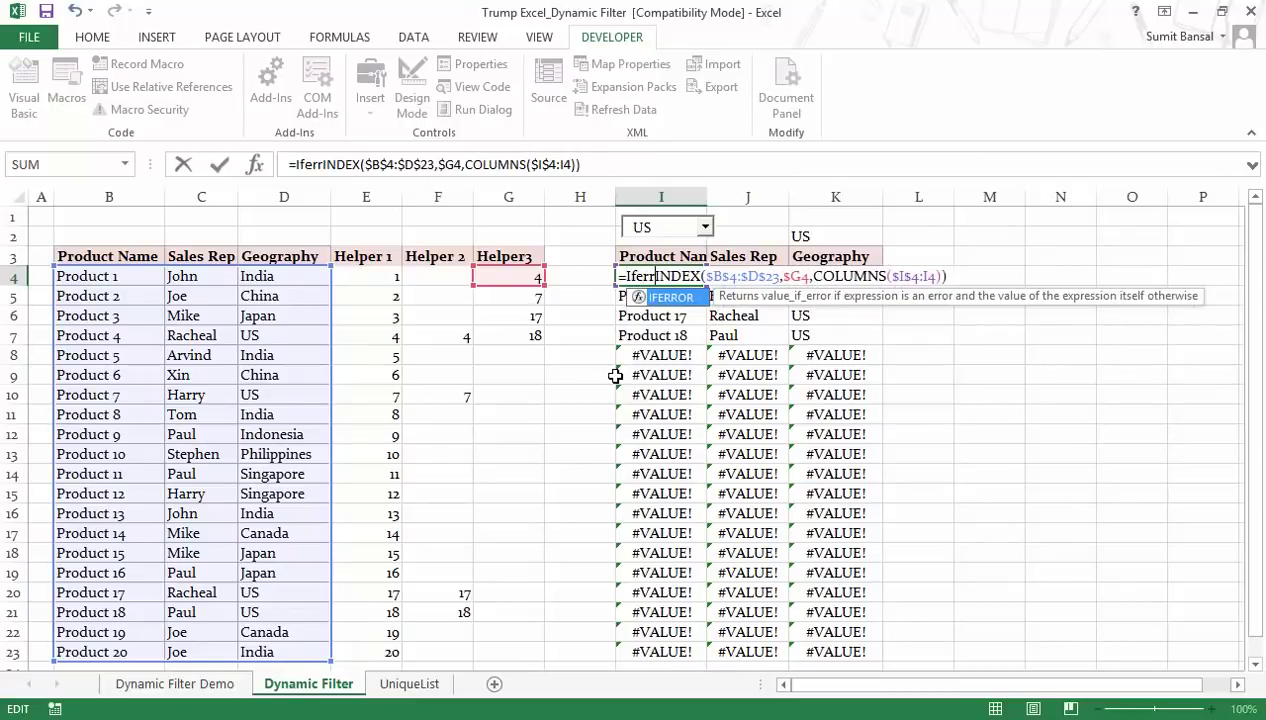
key("Tab")
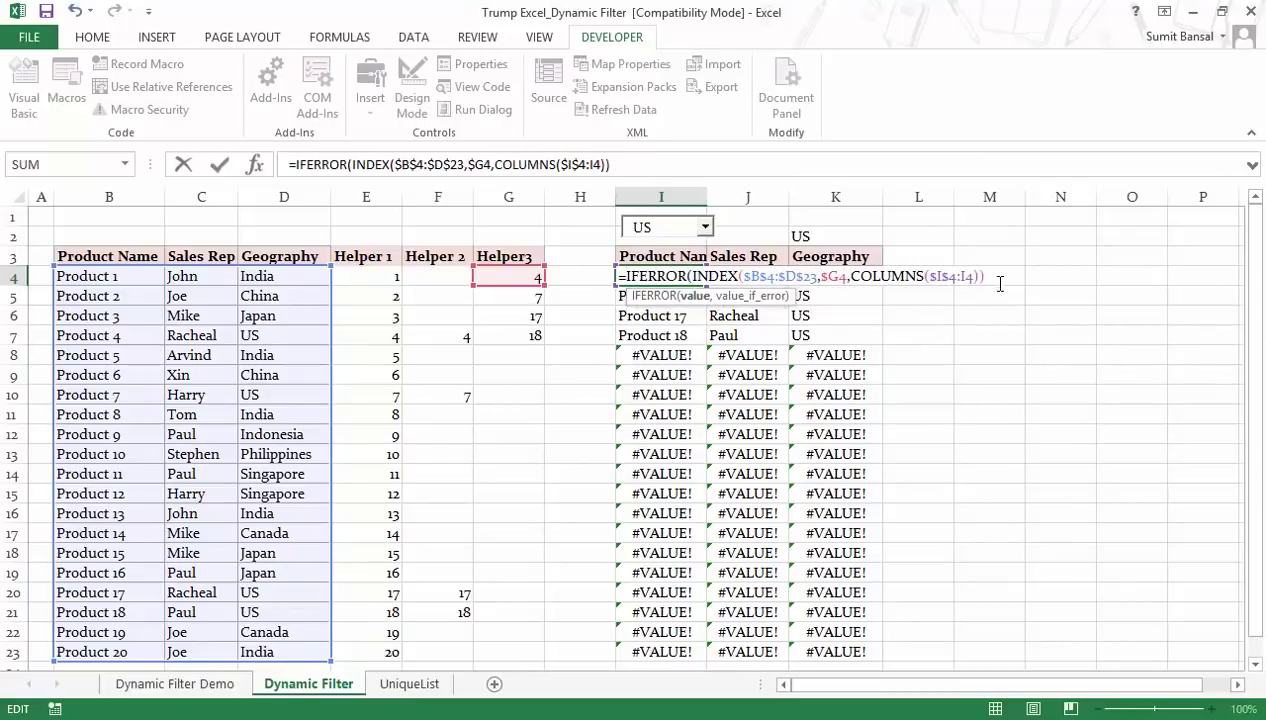
type(",")
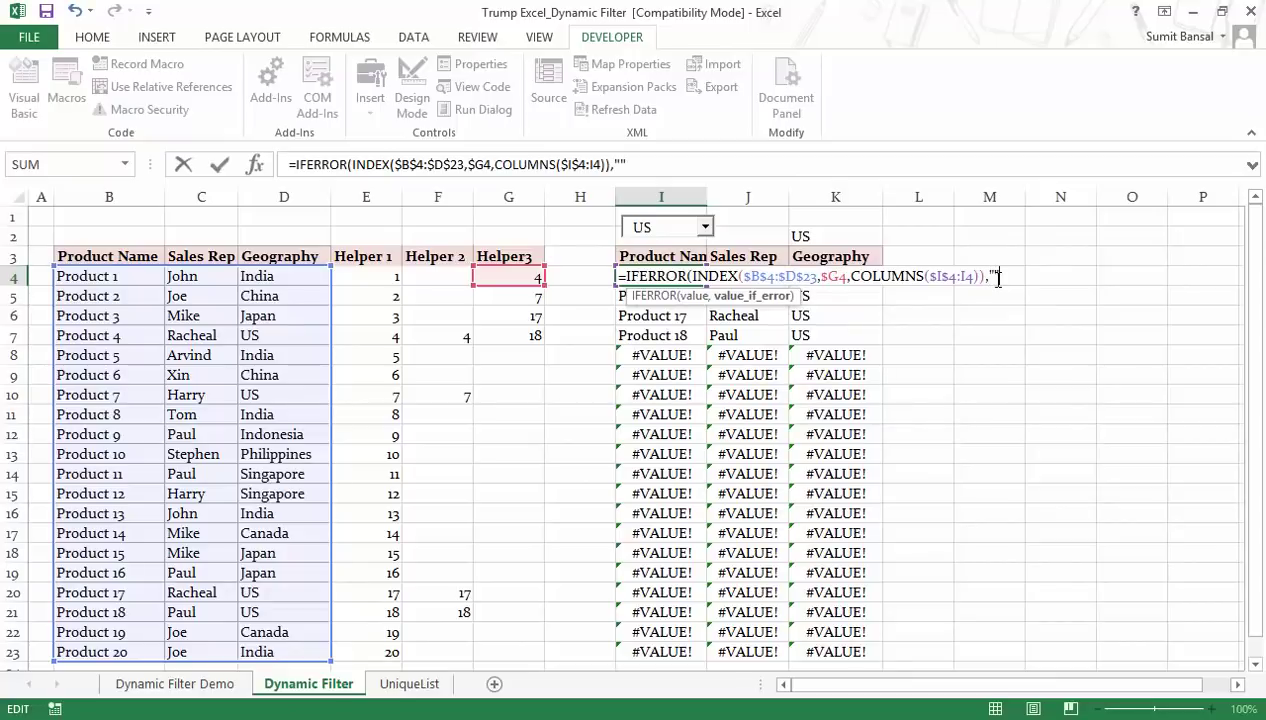
key("Return")
key("Up")
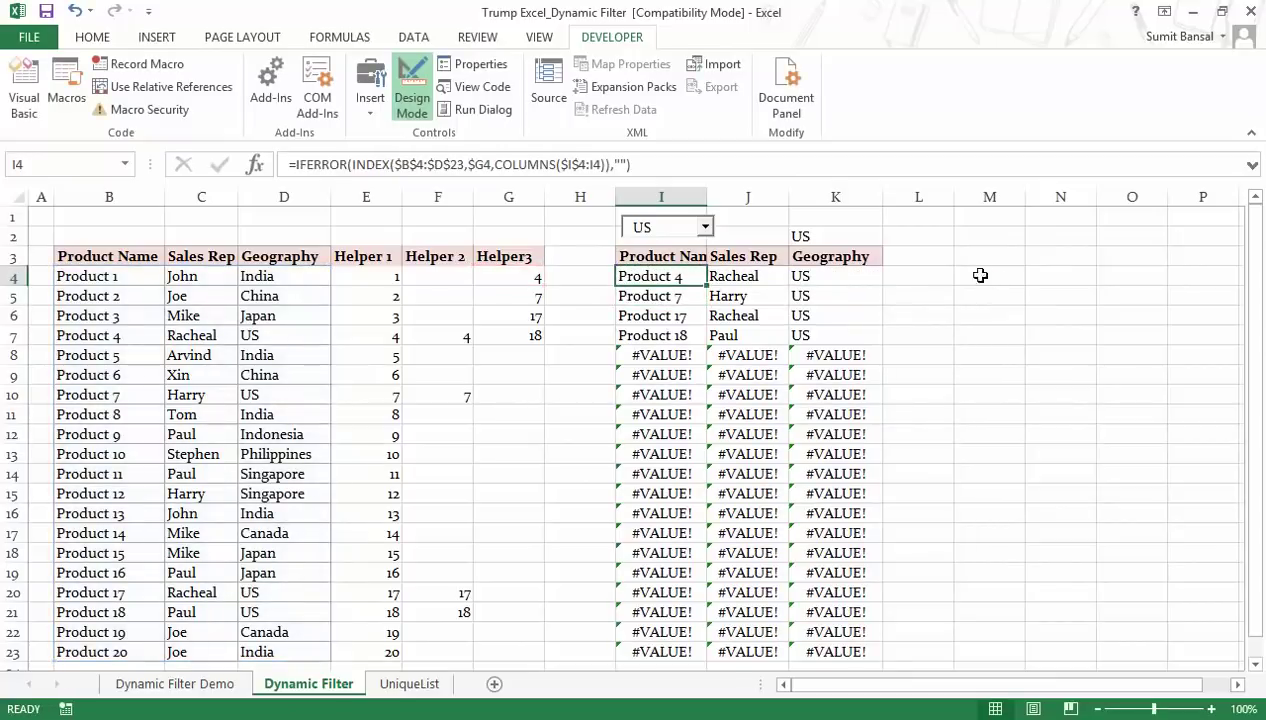
left_click_drag(713, 283, 876, 655)
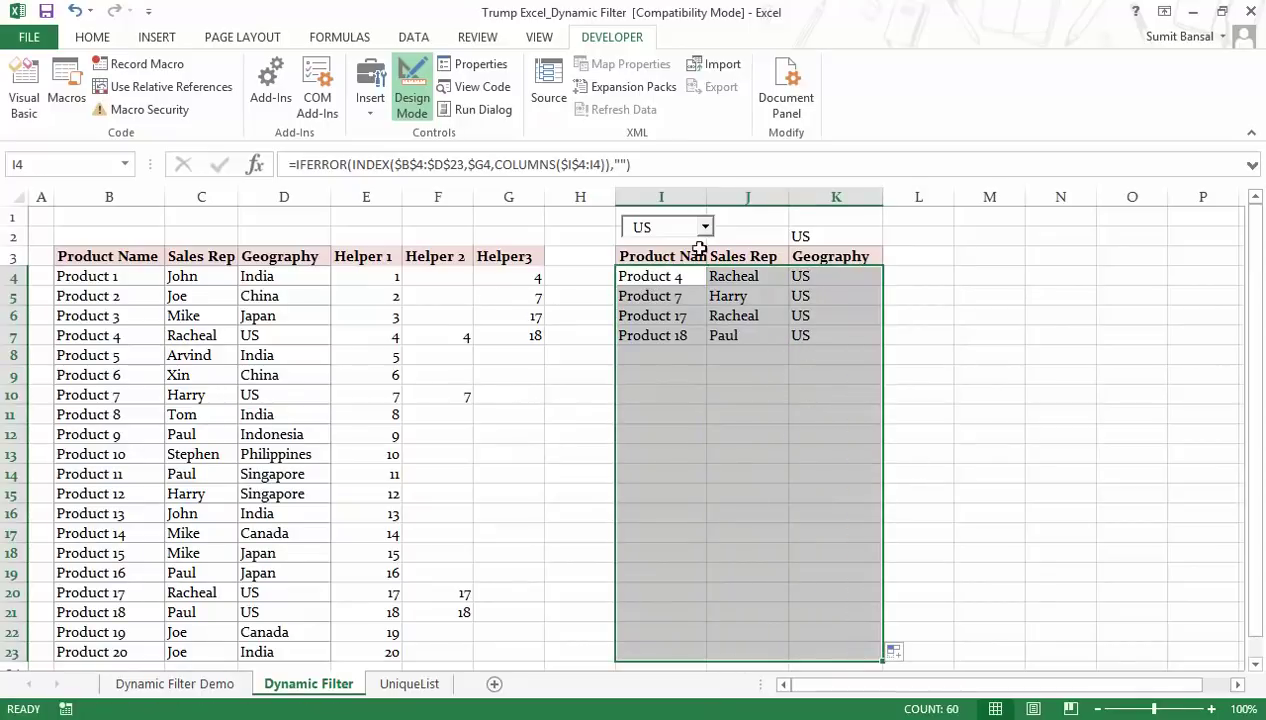
- Move the combo box above the Geography header in column K and make row 2 slightly taller
left_click(415, 100)
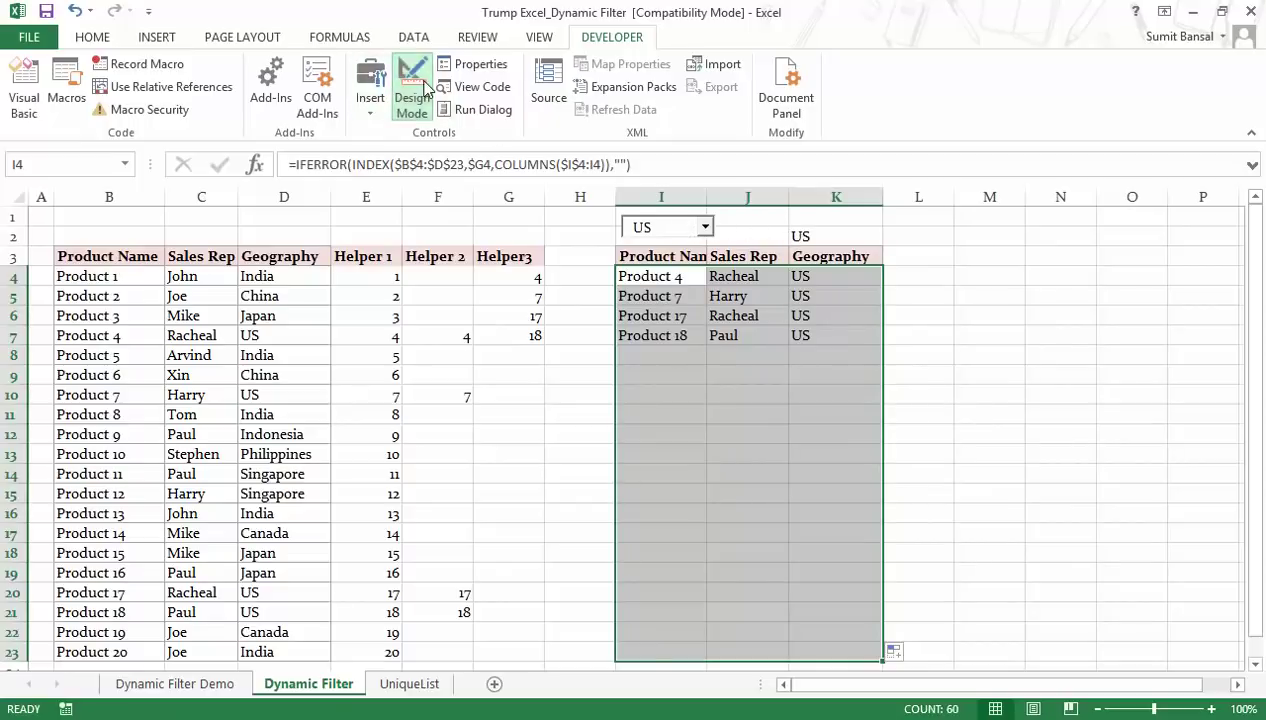
left_click(411, 98)
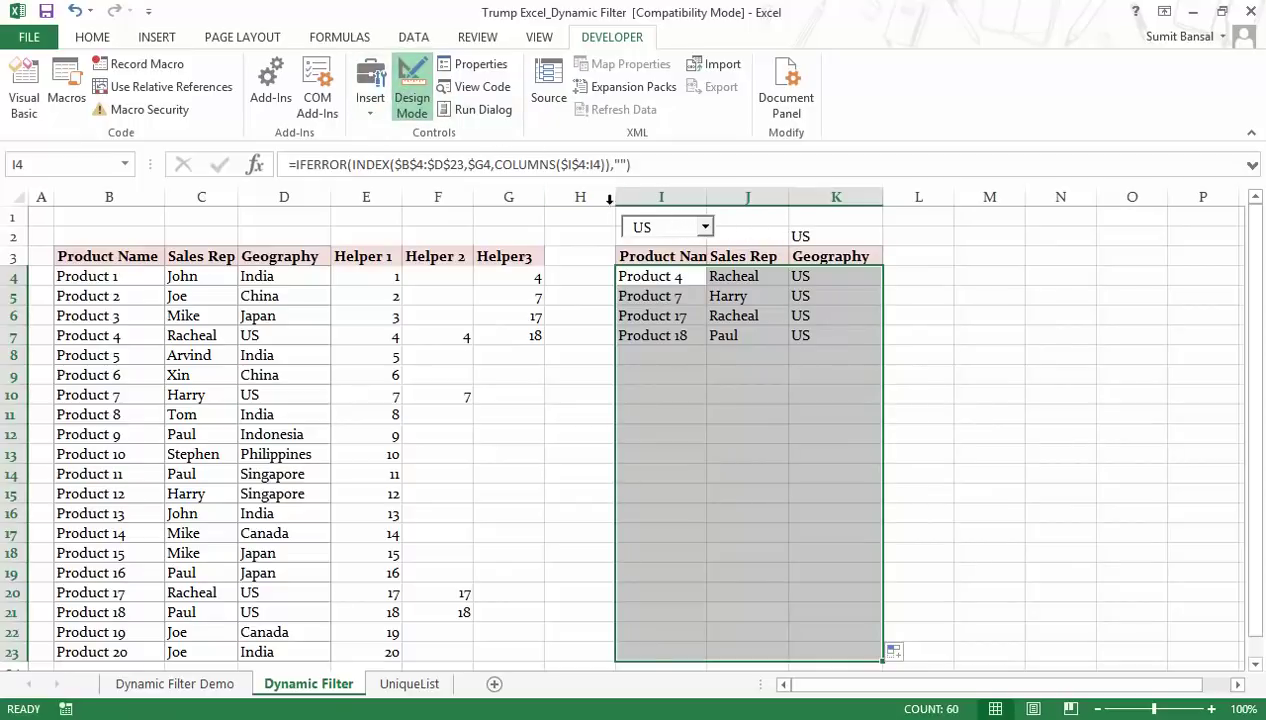
left_click_drag(676, 227, 827, 233)
left_click_drag(22, 247, 23, 257)
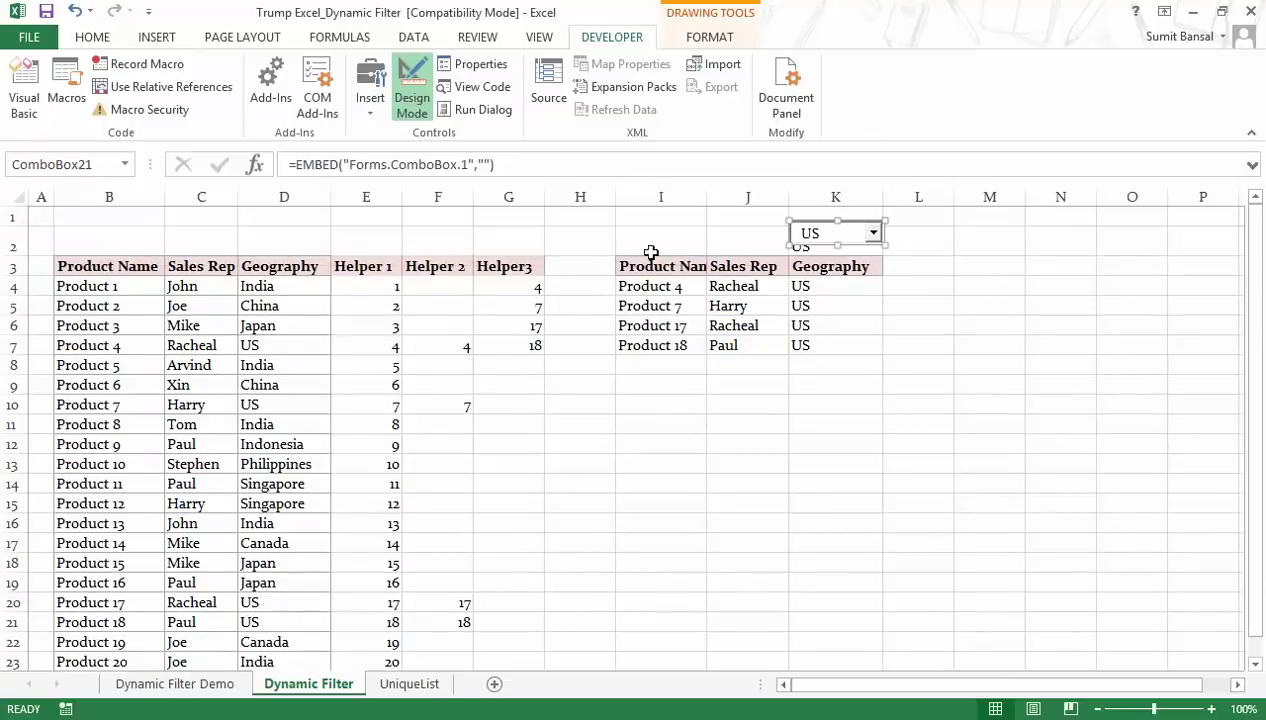
- Middle-align linked cell K2 and set its font color to white to hide its text
left_click(760, 243)
key("Right")
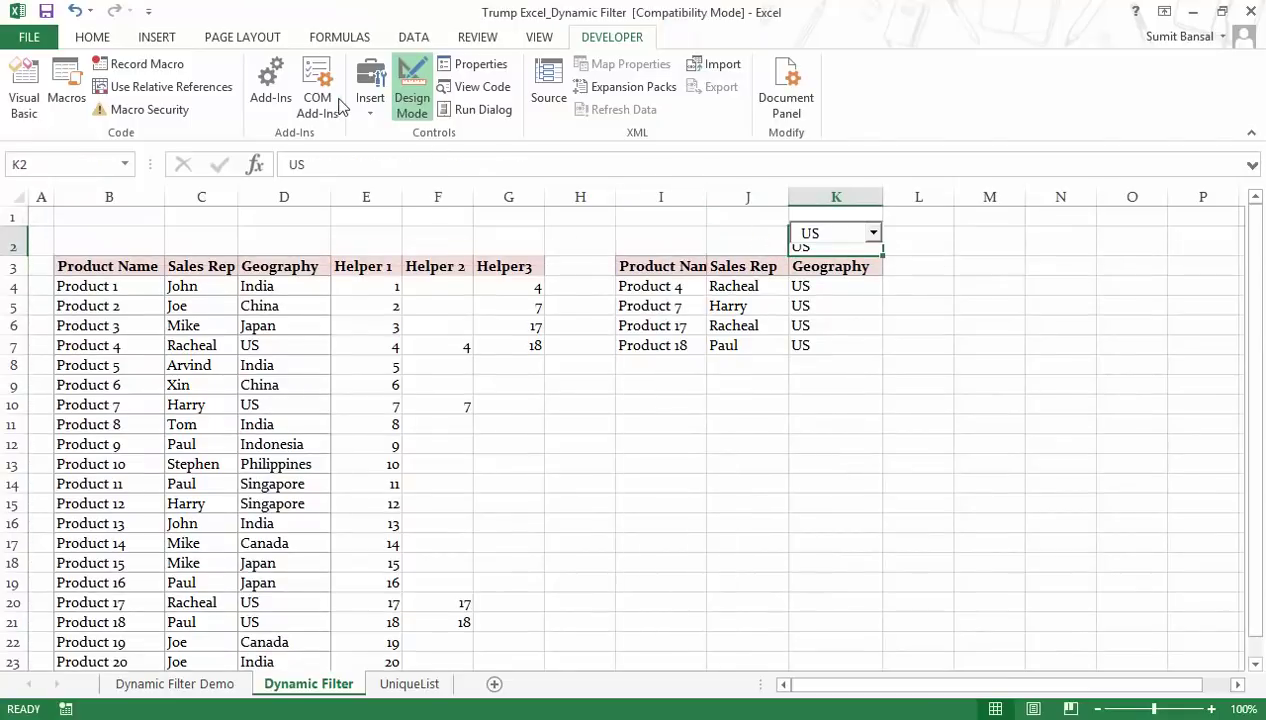
left_click(94, 37)
left_click(328, 77)
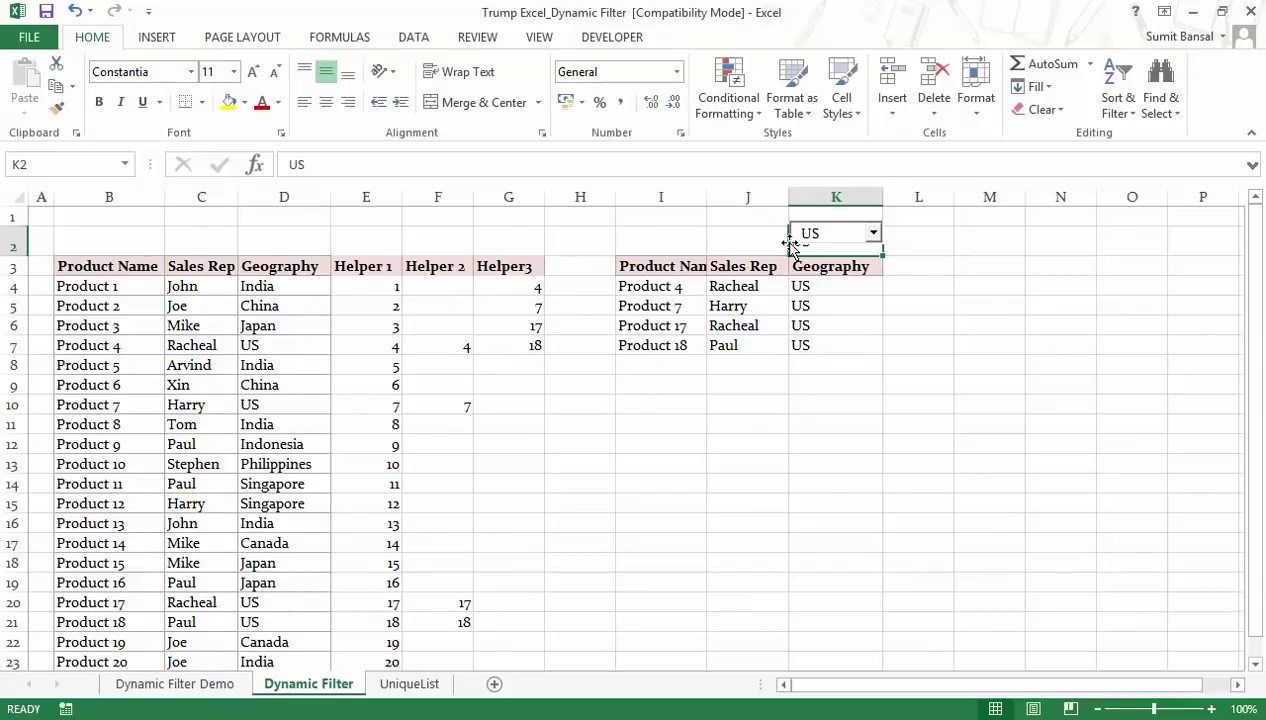
left_click(279, 103)
left_click(267, 175)
- Move the combo box slightly down so it sits over K2, directly above the Geography header
left_click(837, 235)
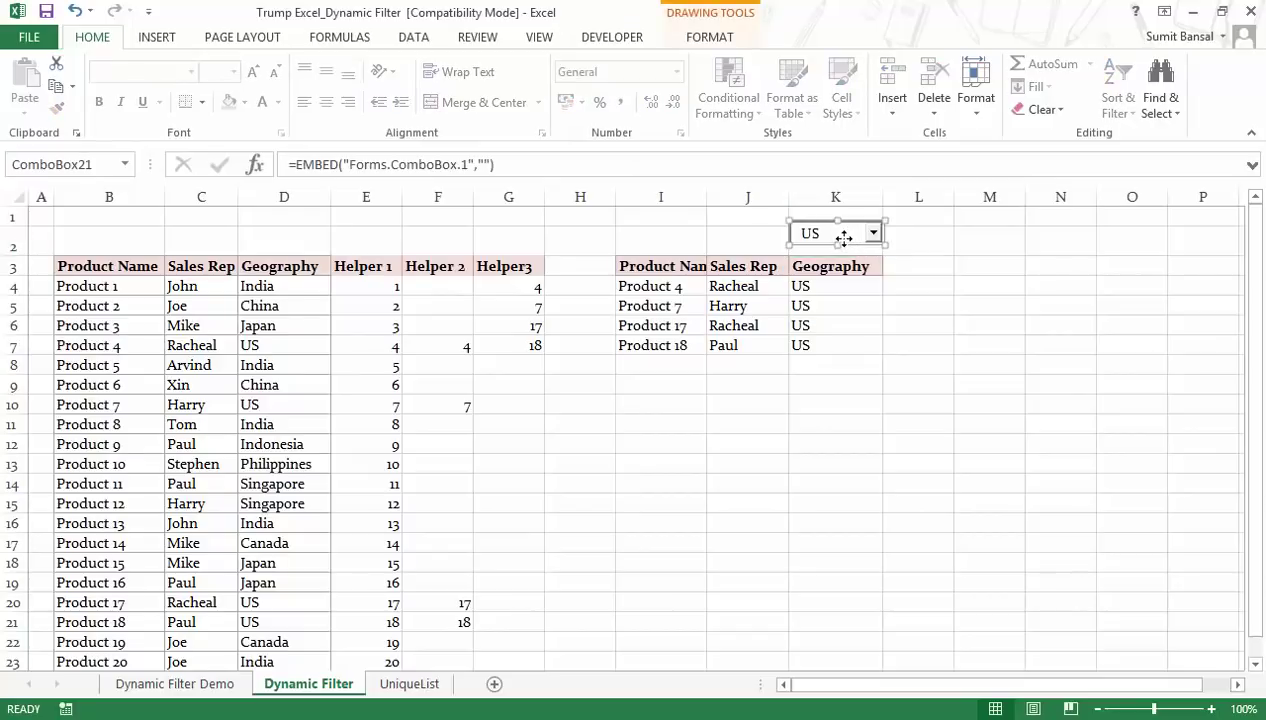
left_click_drag(842, 237, 846, 243)
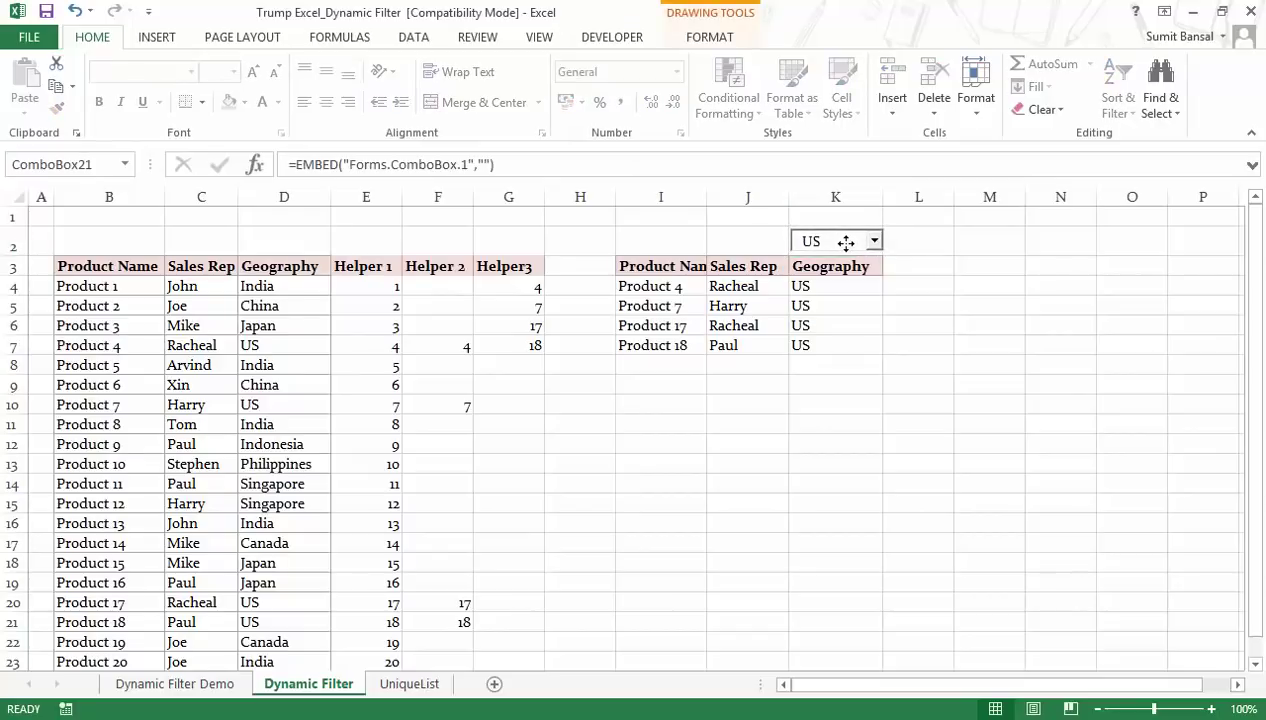
left_click(960, 264)
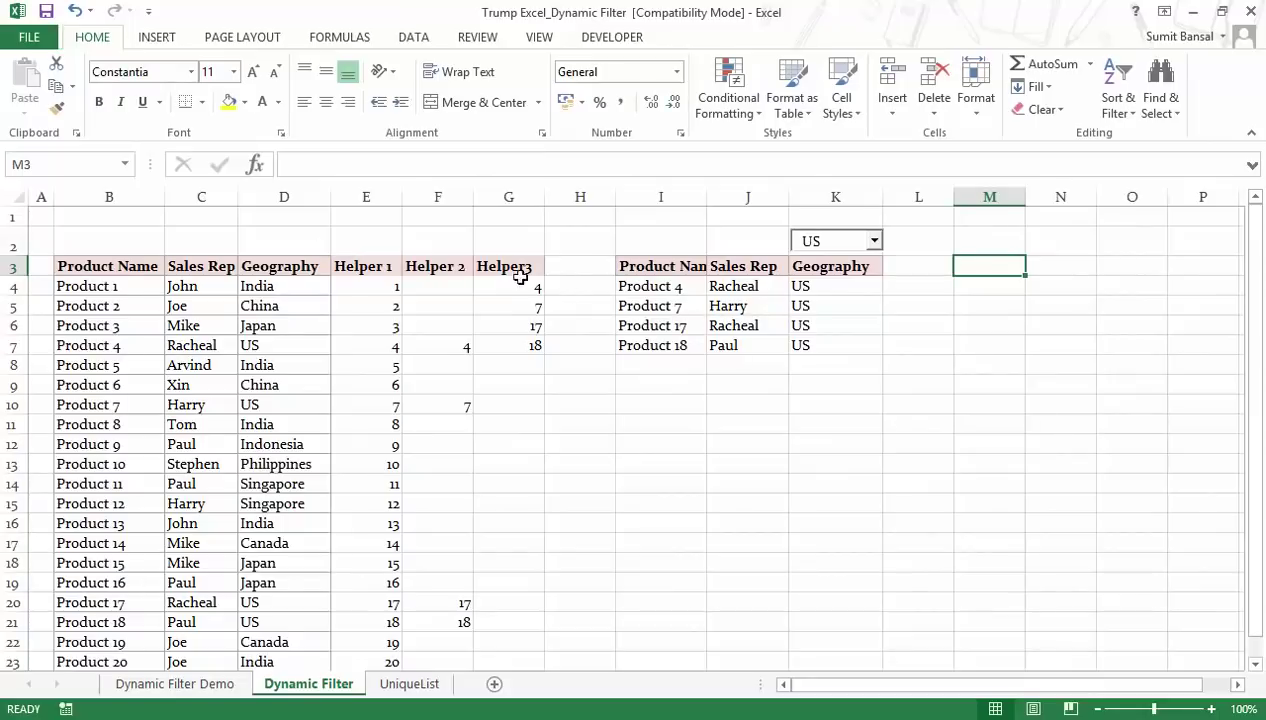
- Hide columns B through G, which hold the source data and the helper columns
left_click_drag(70, 196, 531, 196)
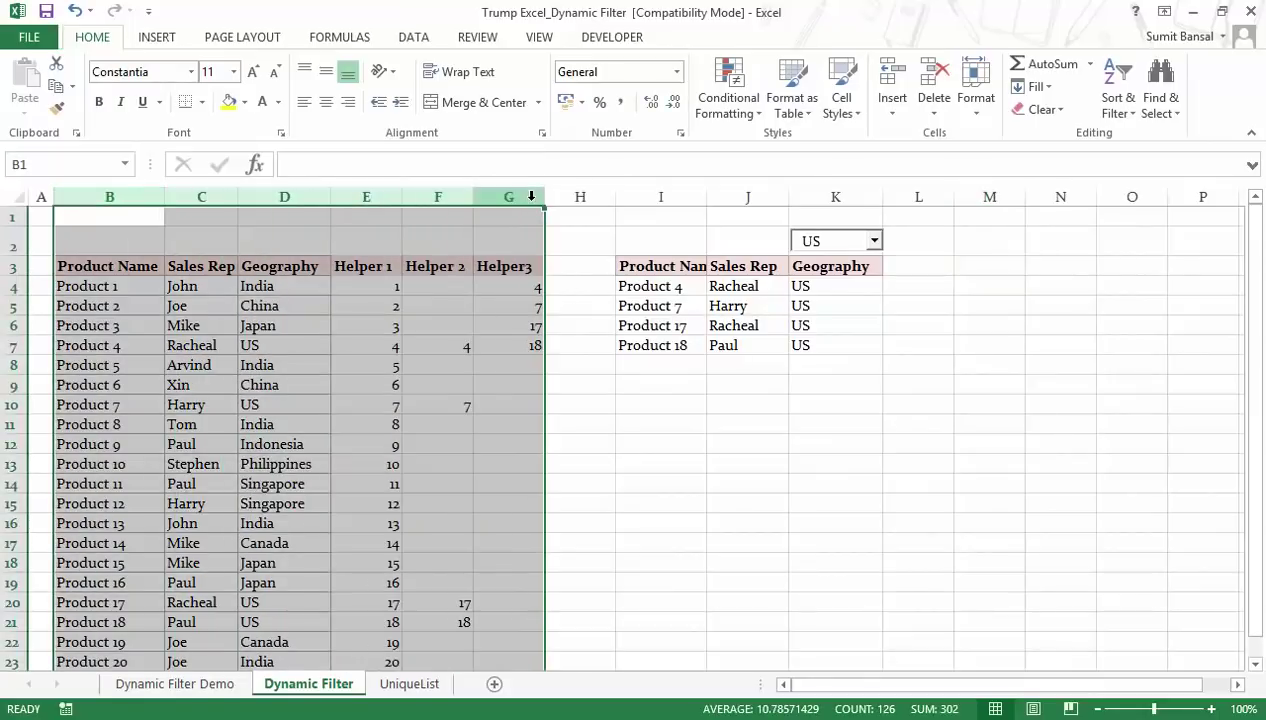
right_click(531, 196)
left_click(579, 464)
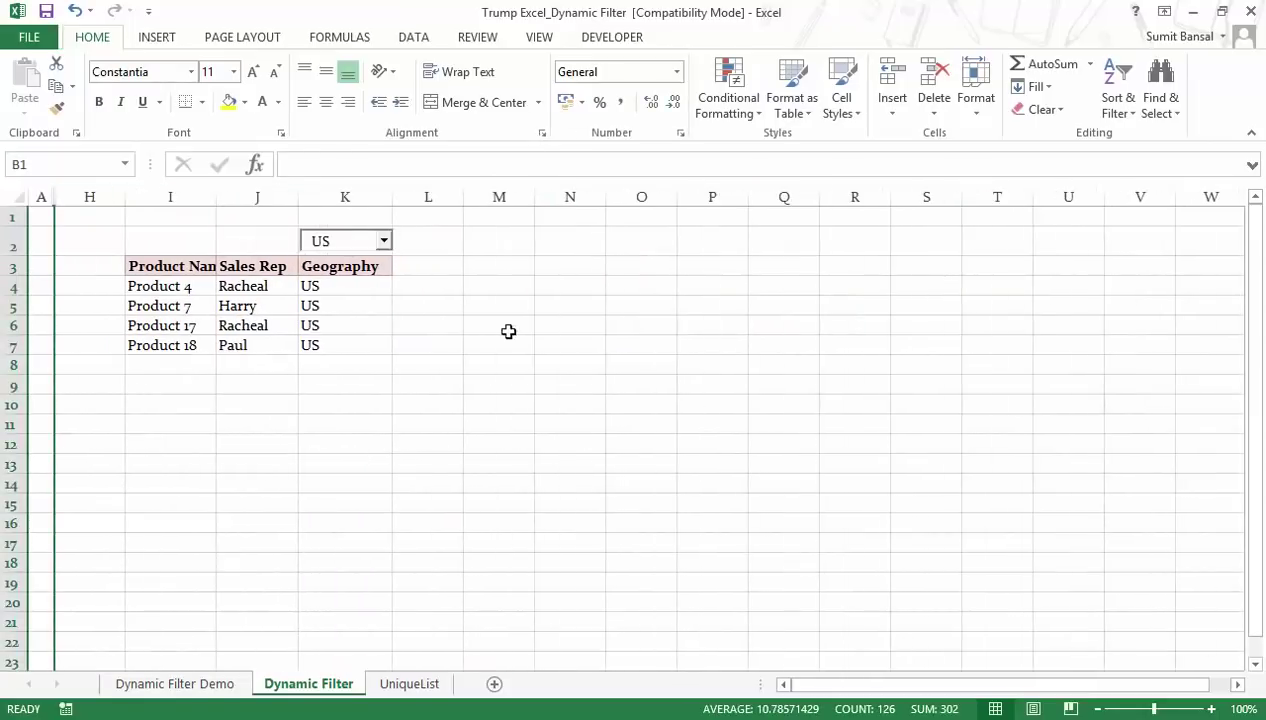
- Turn off Design Mode so the geography combo box above the results table can be used
left_click(355, 241)
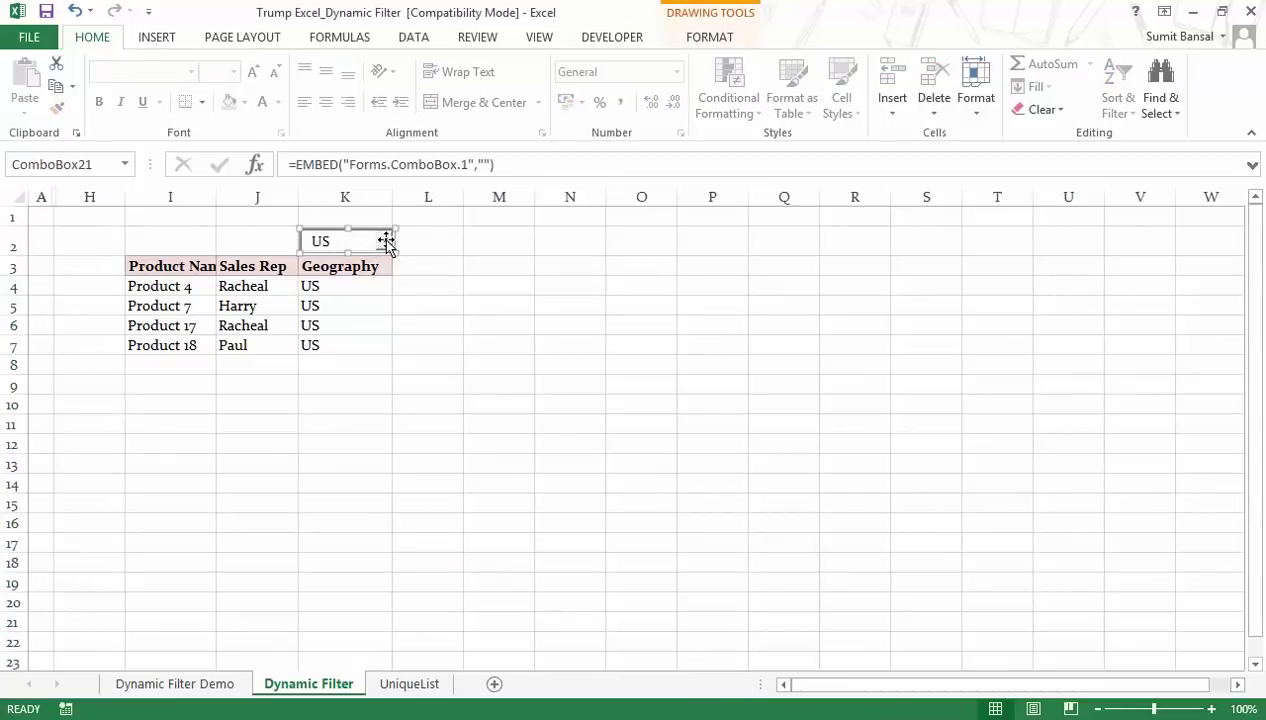
key("Escape")
left_click(387, 243)
key("Escape")
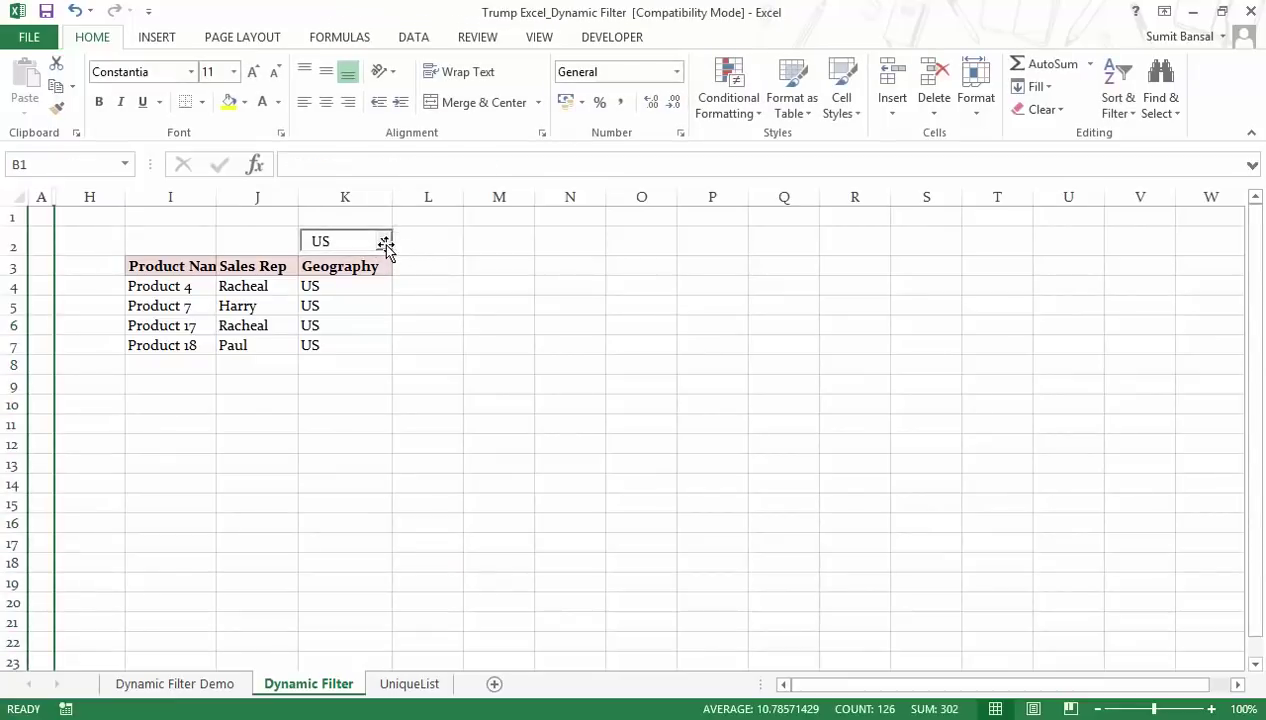
left_click(360, 248)
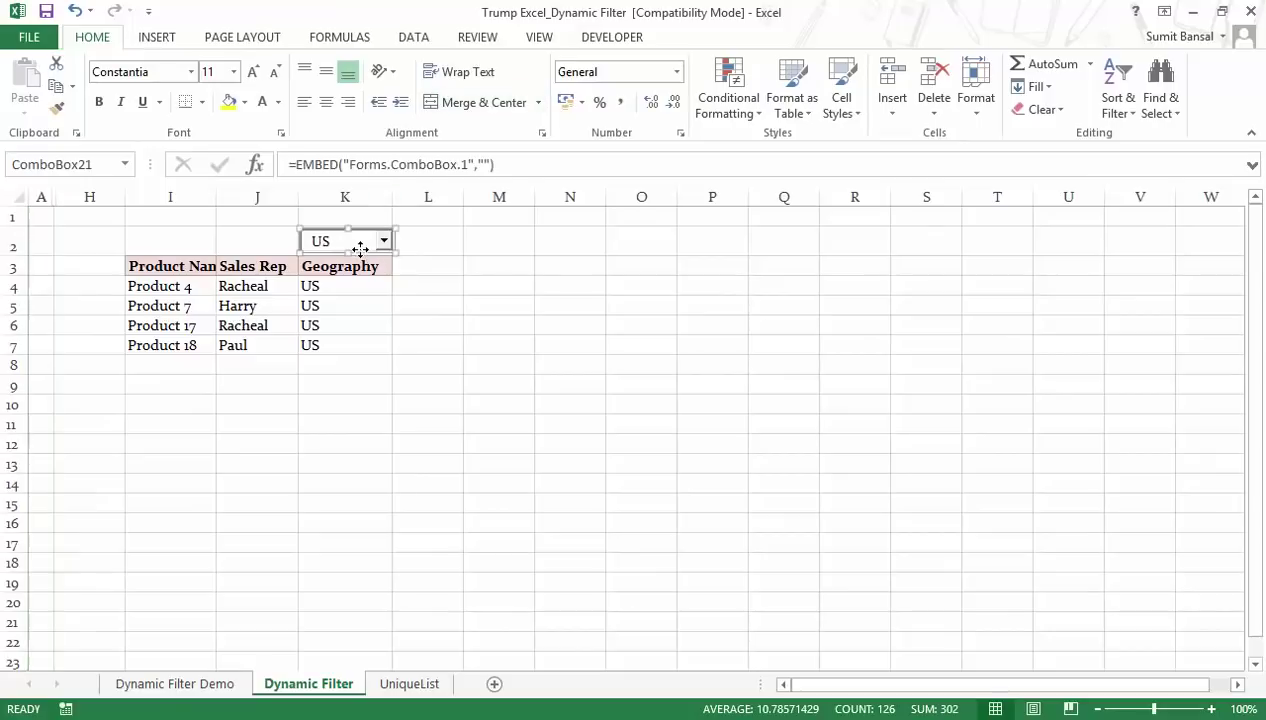
left_click(595, 37)
left_click(412, 100)
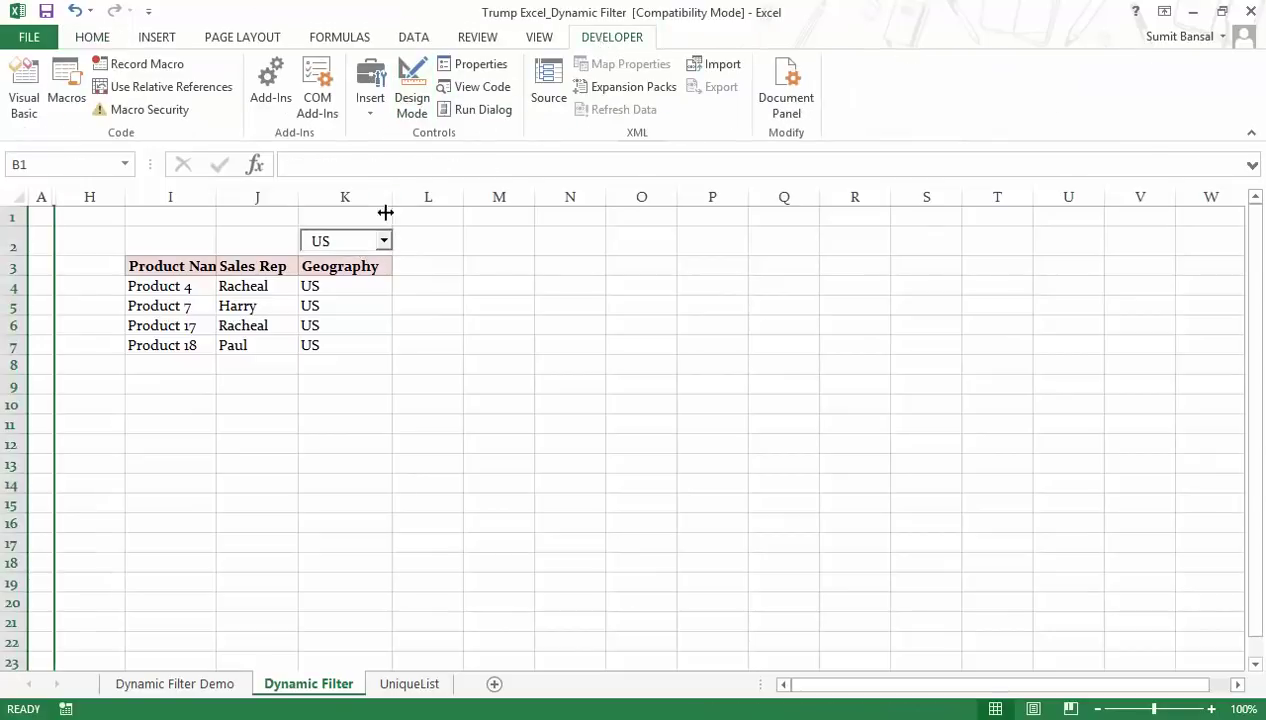
- Test the filter by choosing Indonesia, India, Indonesia again and Philippines in the geography combo box
left_click(384, 241)
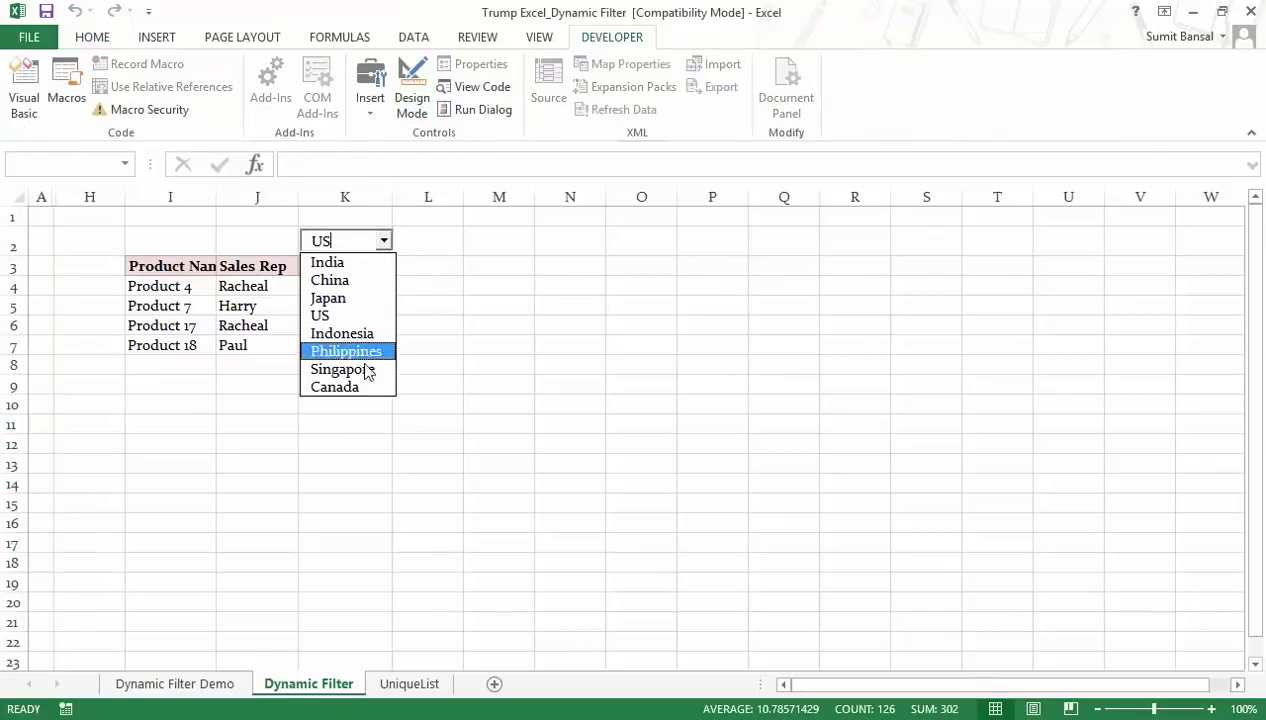
left_click(367, 316)
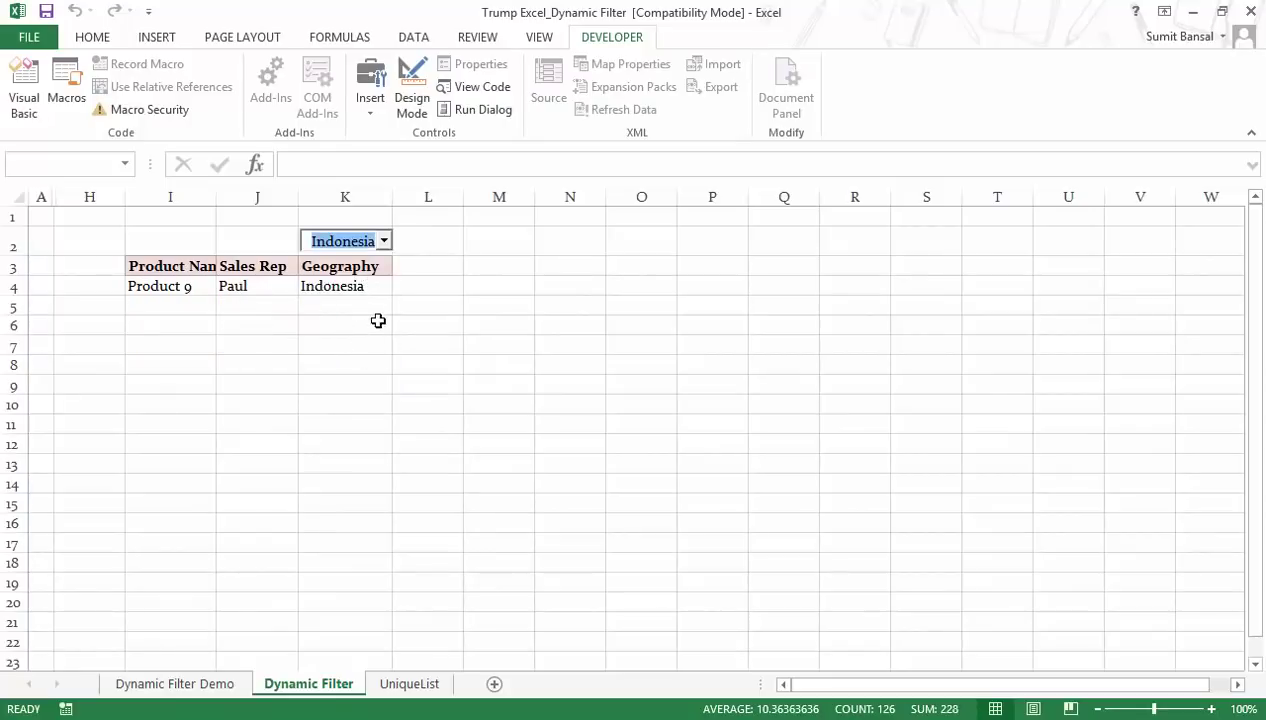
left_click(384, 243)
left_click(373, 266)
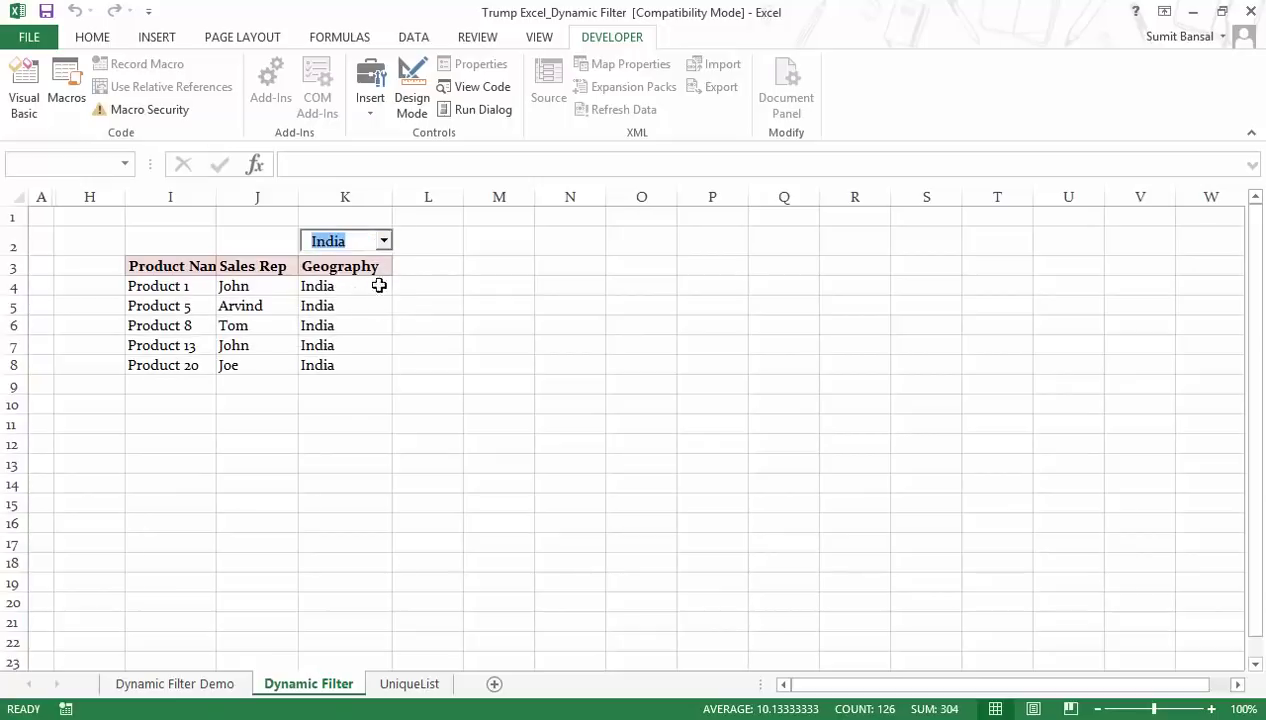
left_click(384, 243)
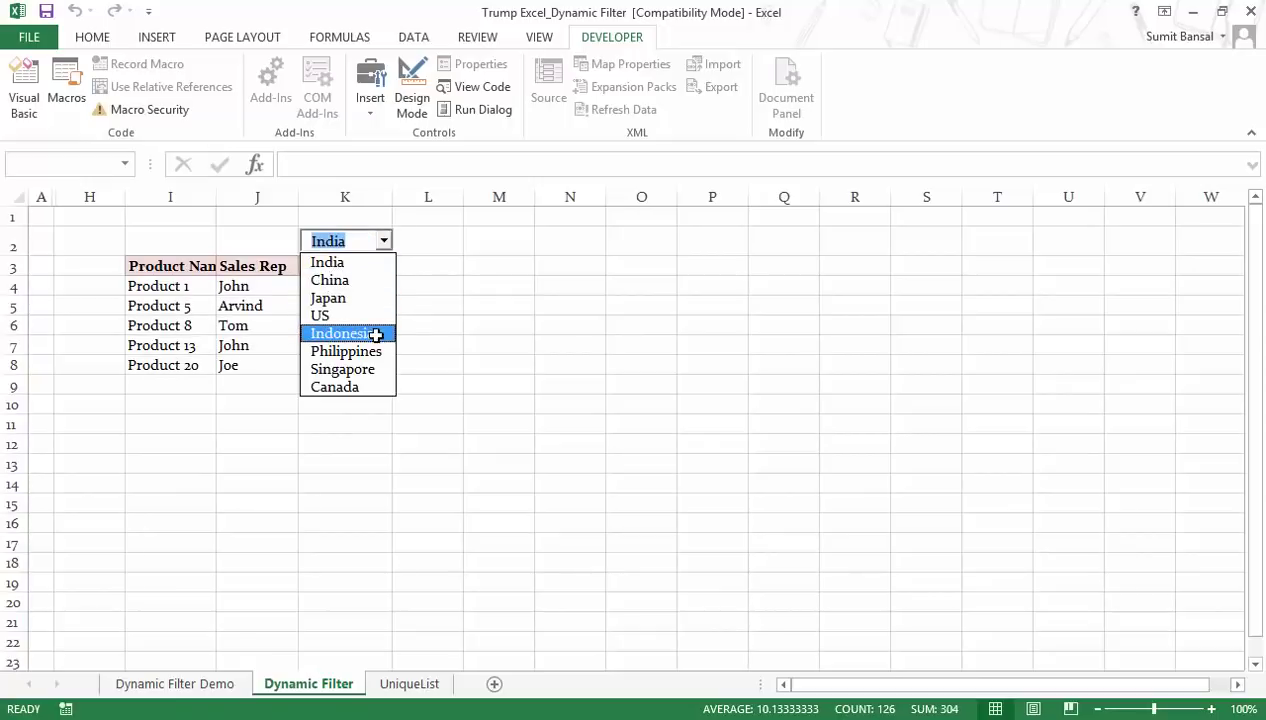
left_click(372, 333)
left_click(384, 242)
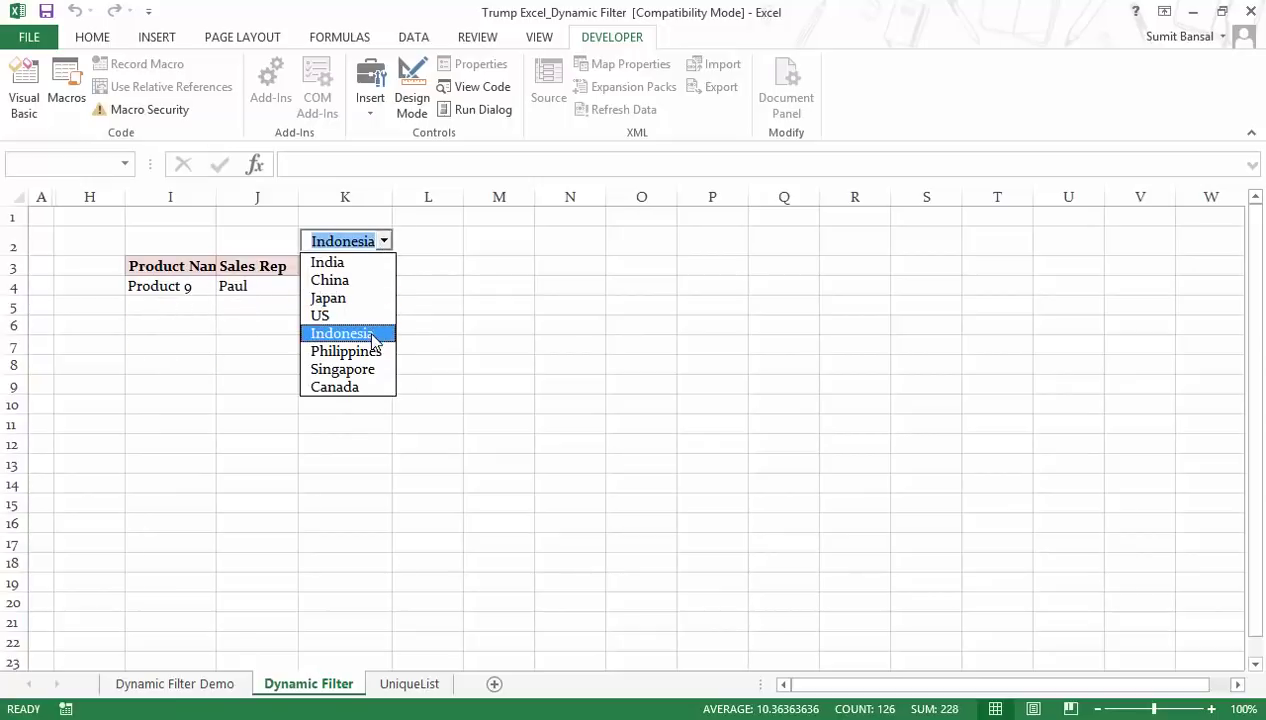
left_click(374, 351)
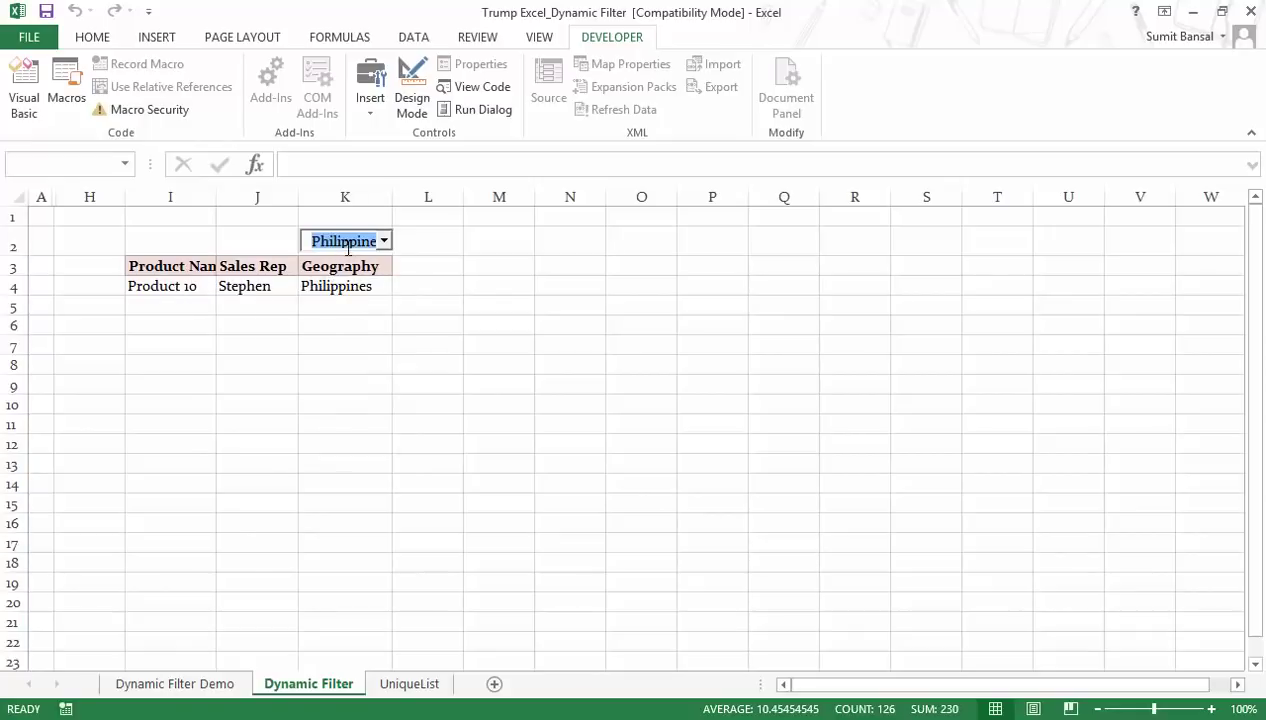
- Test partial-text filtering by replacing the combo box entry with "Chin", "Ca" and "I" in turn
key("BackSpace")
type("Chin")
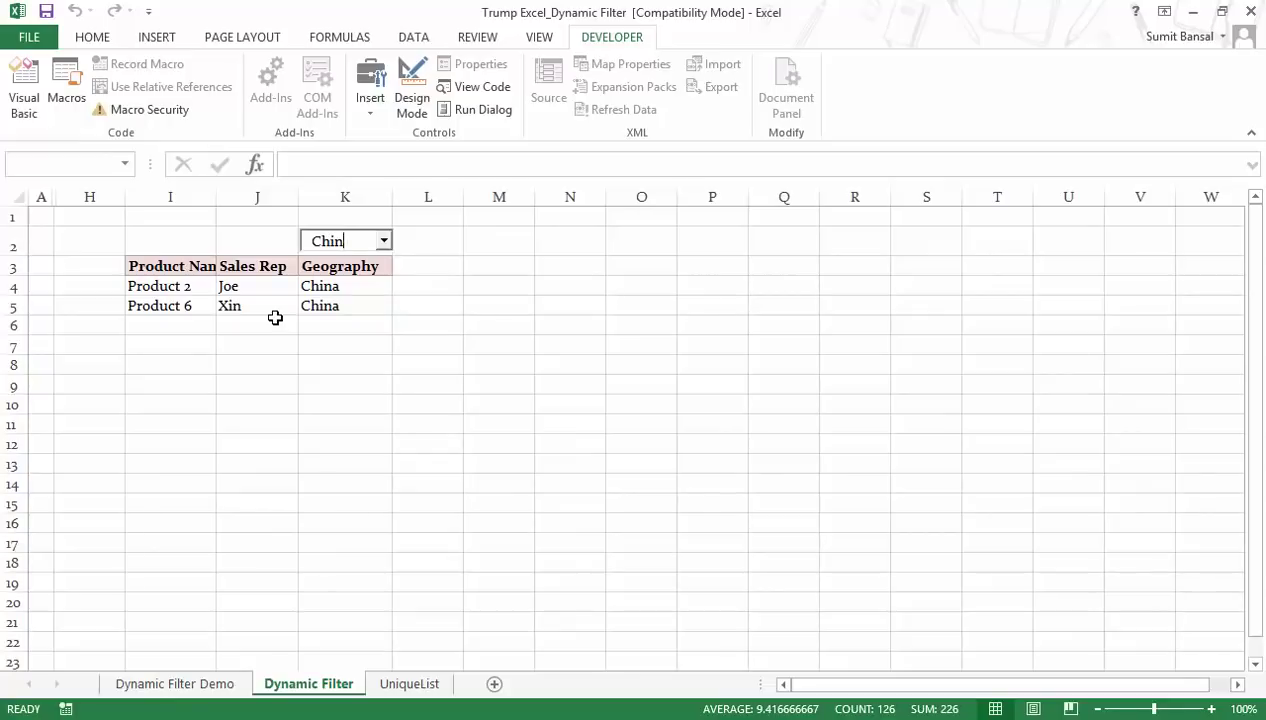
key("BackSpace")
key("BackSpace")
key("BackSpace")
key("BackSpace")
type("Canad")
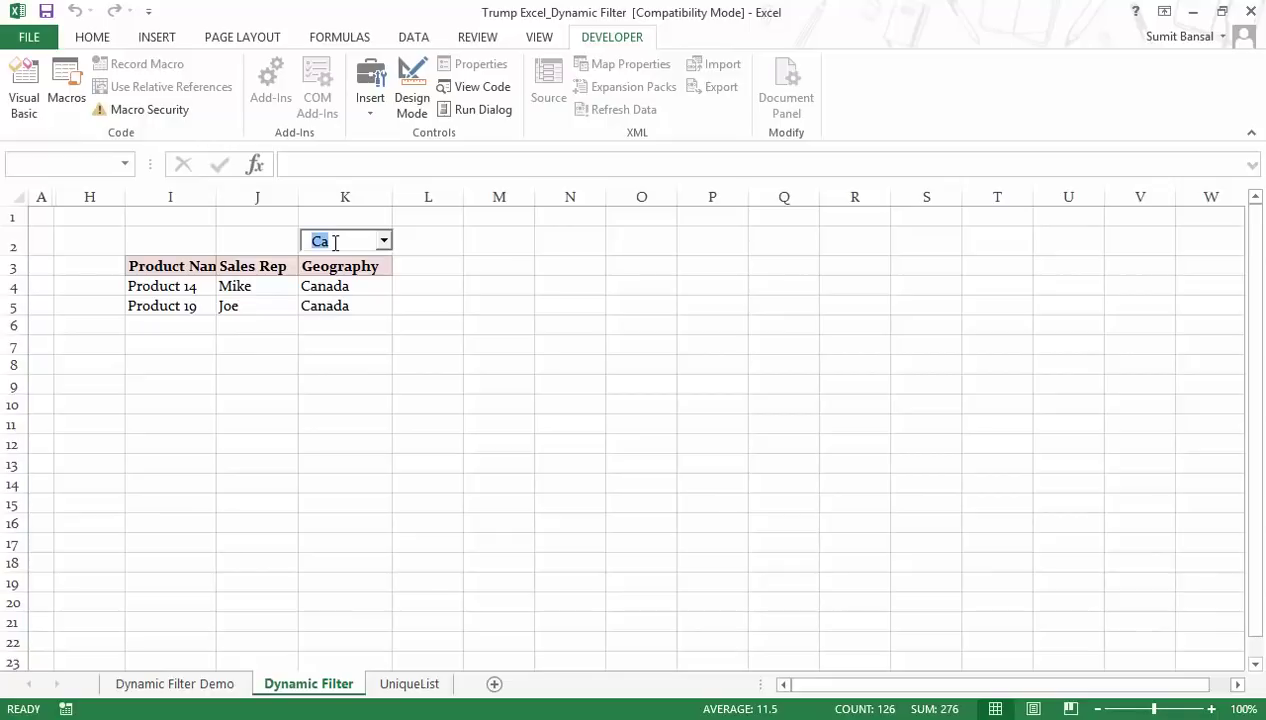
key("BackSpace")
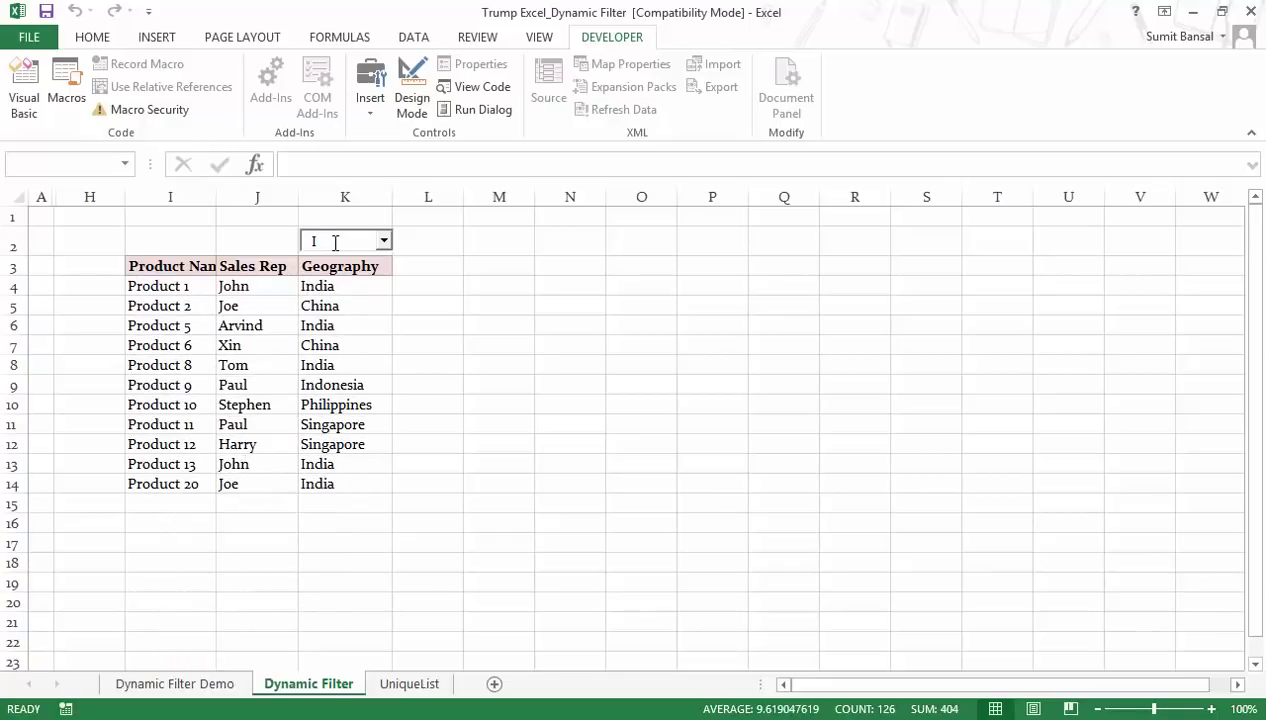